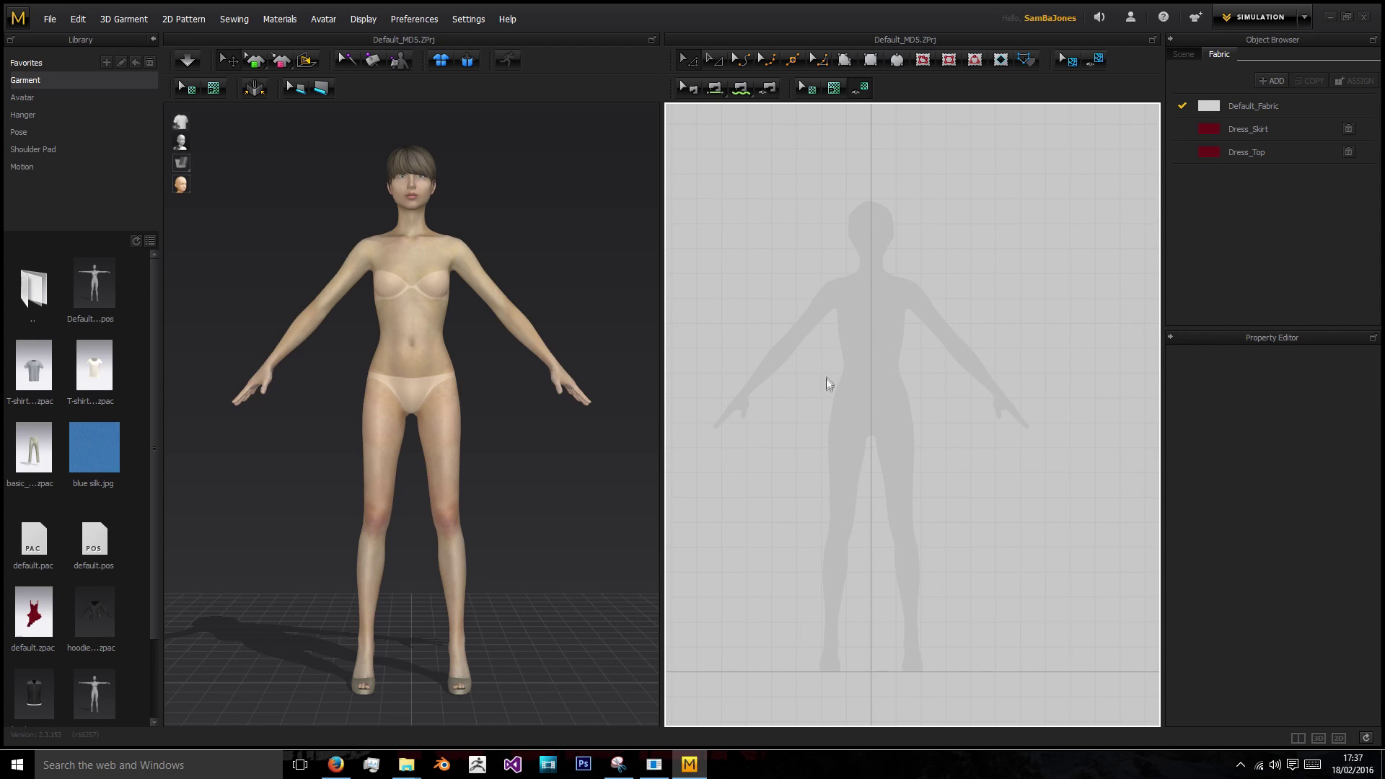
- Draw a polygon half-front bodice left of the avatar's centre line, from shoulder to hip, with a perimeter of about 1582 mm
{"action": "scroll", "coordinate": [807, 398], "scroll_direction": "up", "scroll_amount": 3}
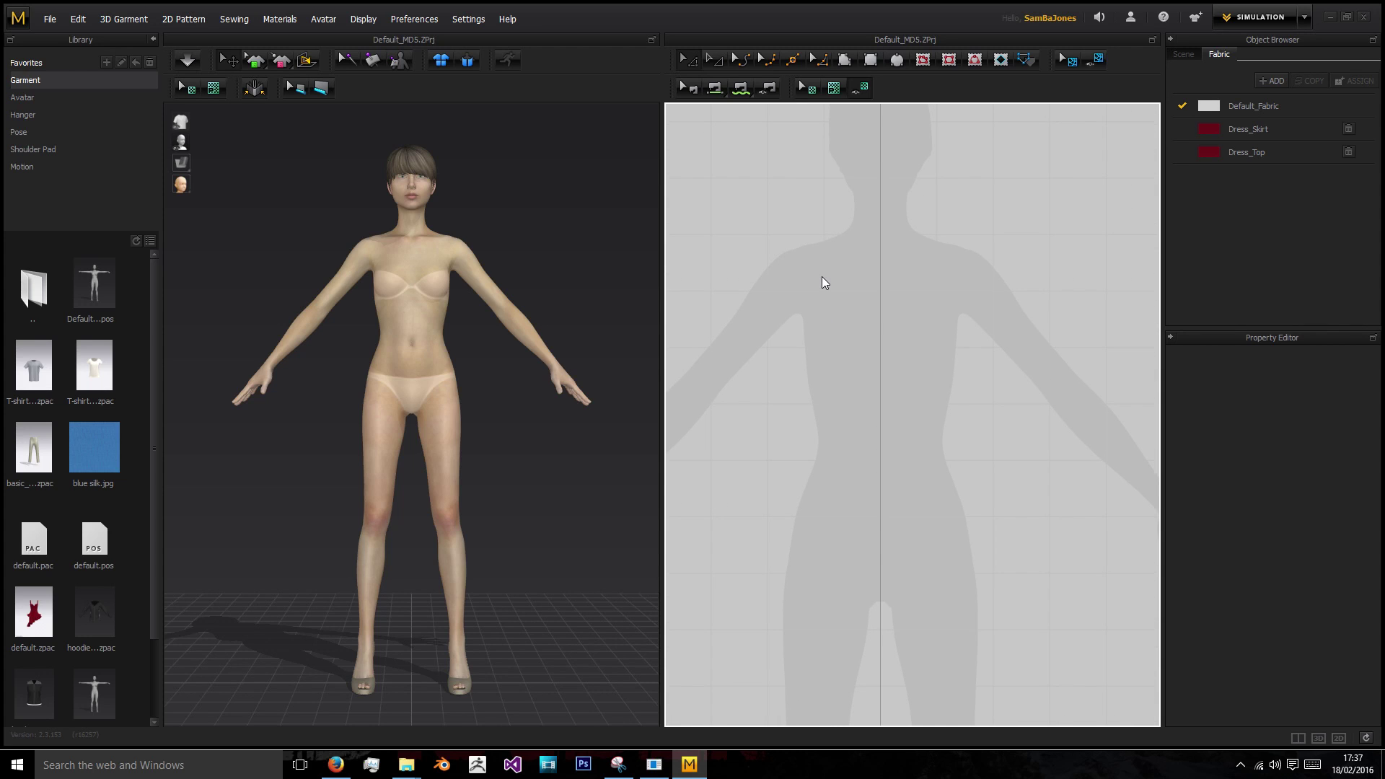
{"action": "left_click", "coordinate": [846, 61]}
{"action": "scroll", "coordinate": [822, 332], "scroll_direction": "up", "scroll_amount": 2}
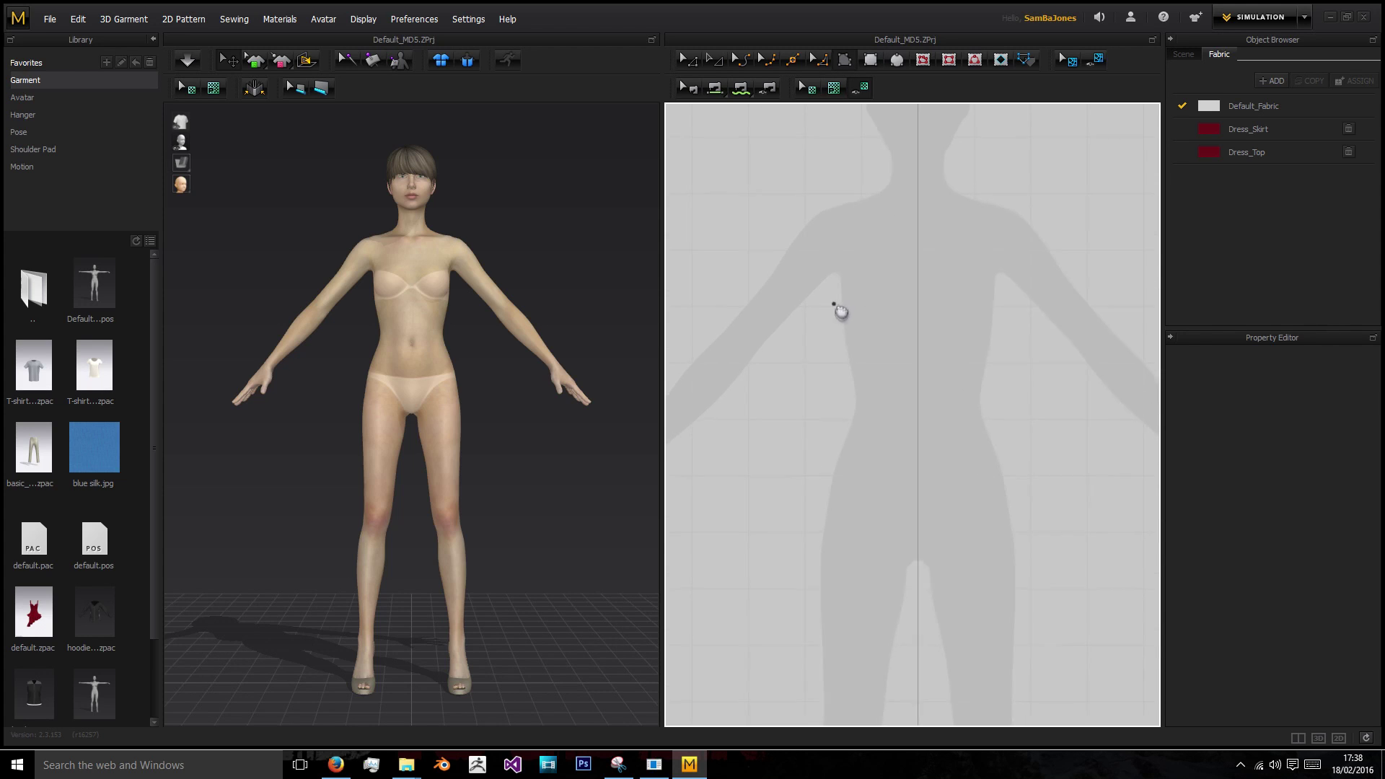
{"action": "middle_click_drag", "start_coordinate": [834, 304], "coordinate": [822, 336]}
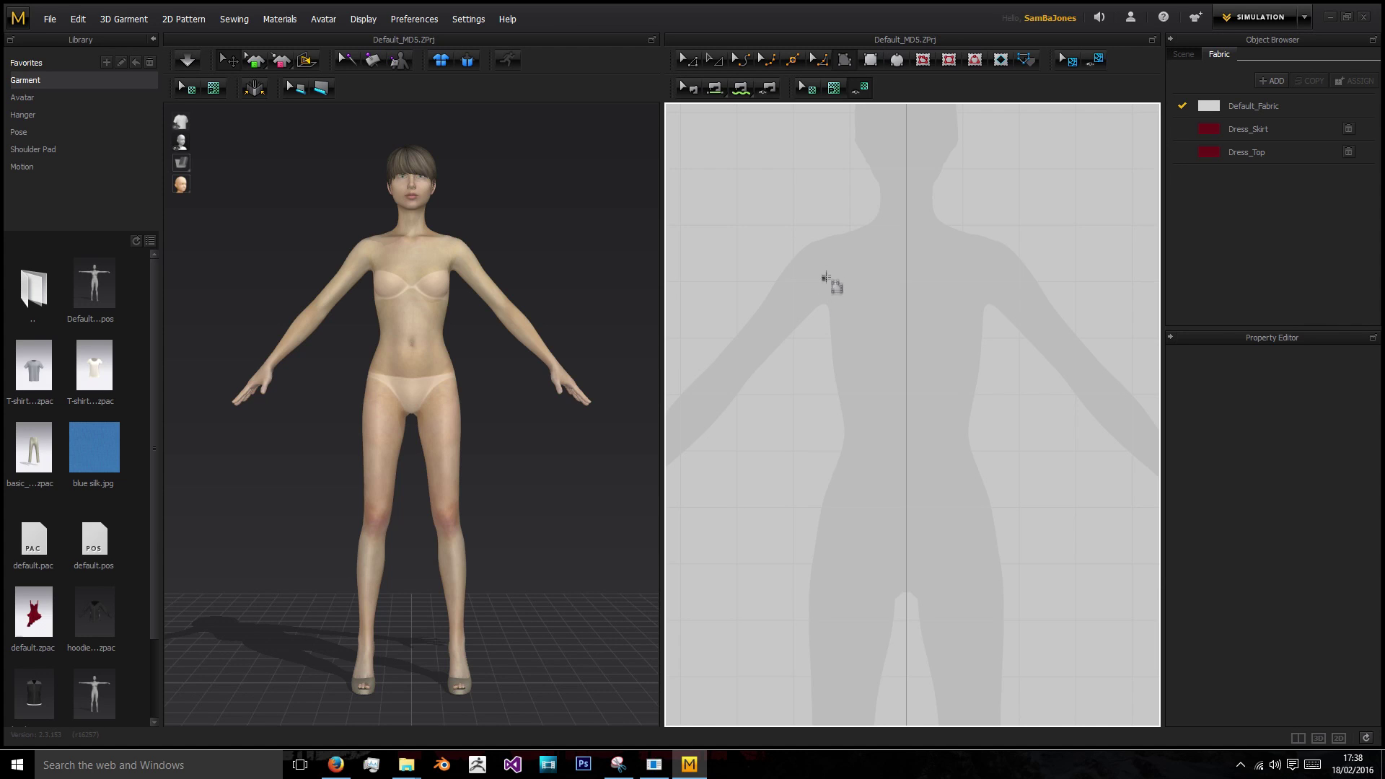
{"action": "left_click", "coordinate": [823, 235]}
{"action": "left_click", "coordinate": [906, 270]}
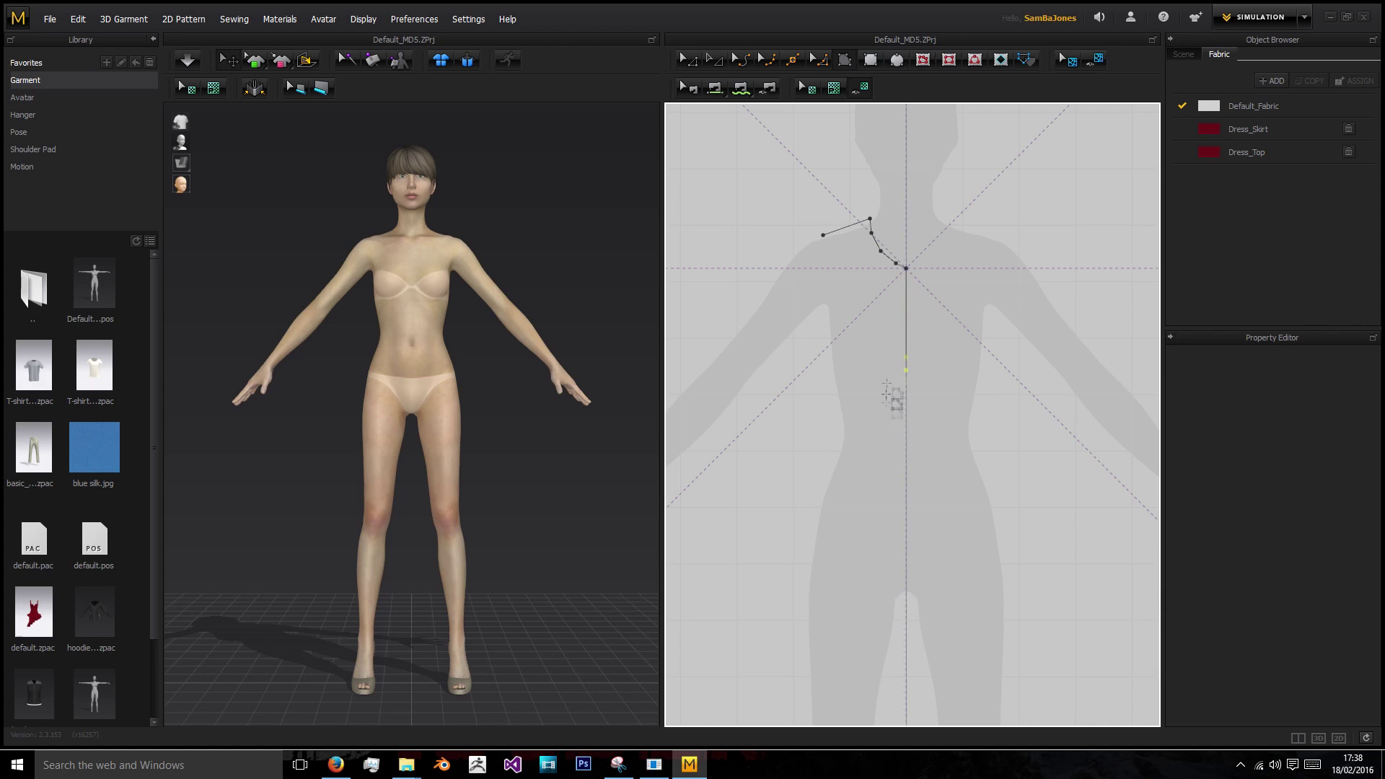
{"action": "left_click", "coordinate": [906, 568]}
{"action": "left_click", "coordinate": [785, 566]}
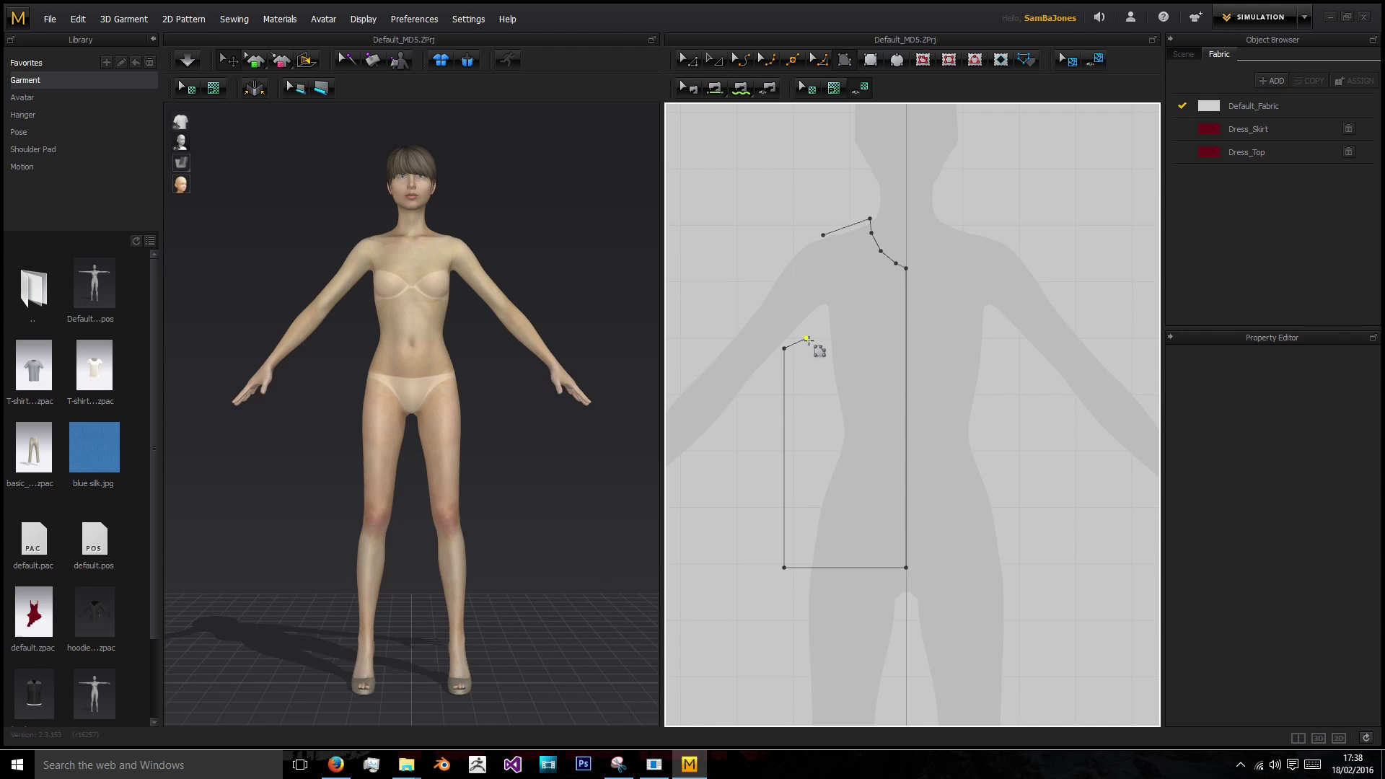
{"action": "left_click", "coordinate": [808, 339]}
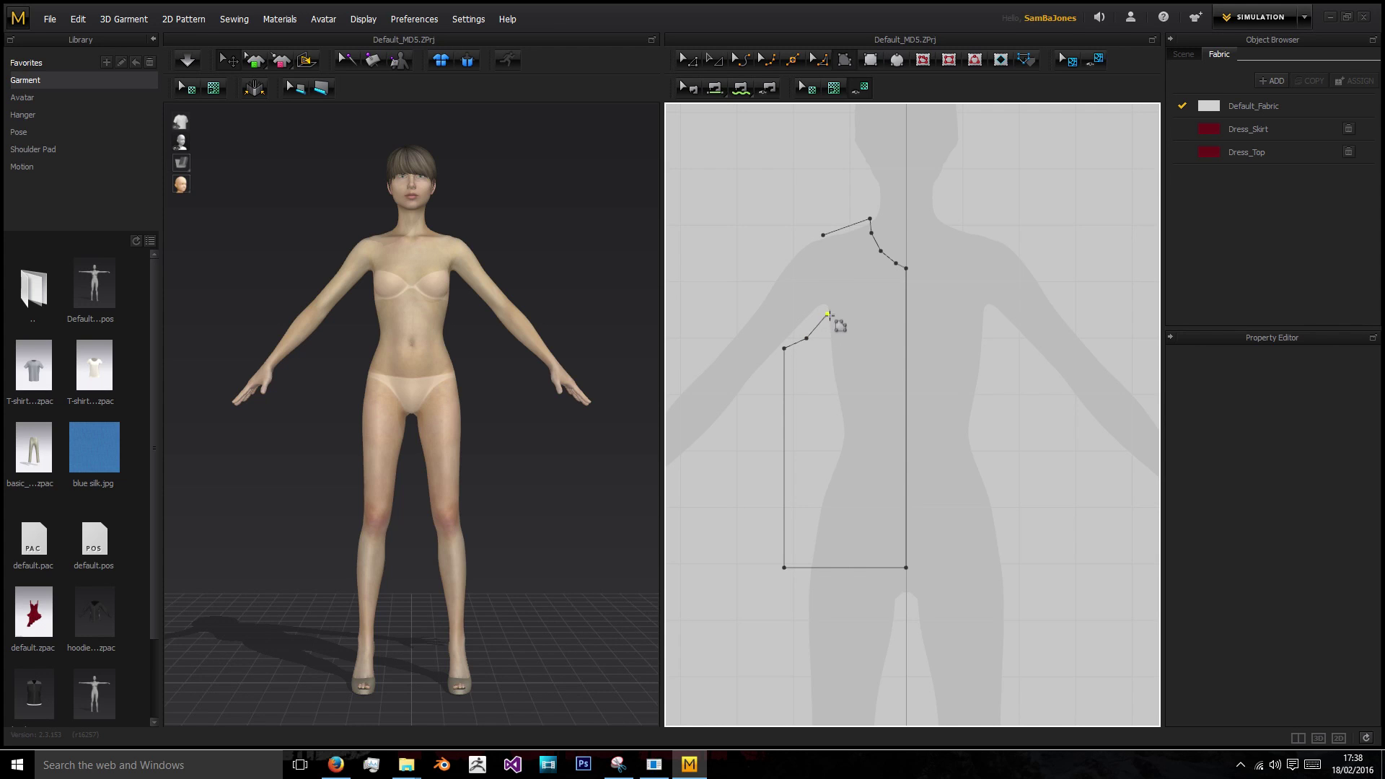
{"action": "left_click", "coordinate": [835, 269]}
{"action": "left_click", "coordinate": [824, 236]}
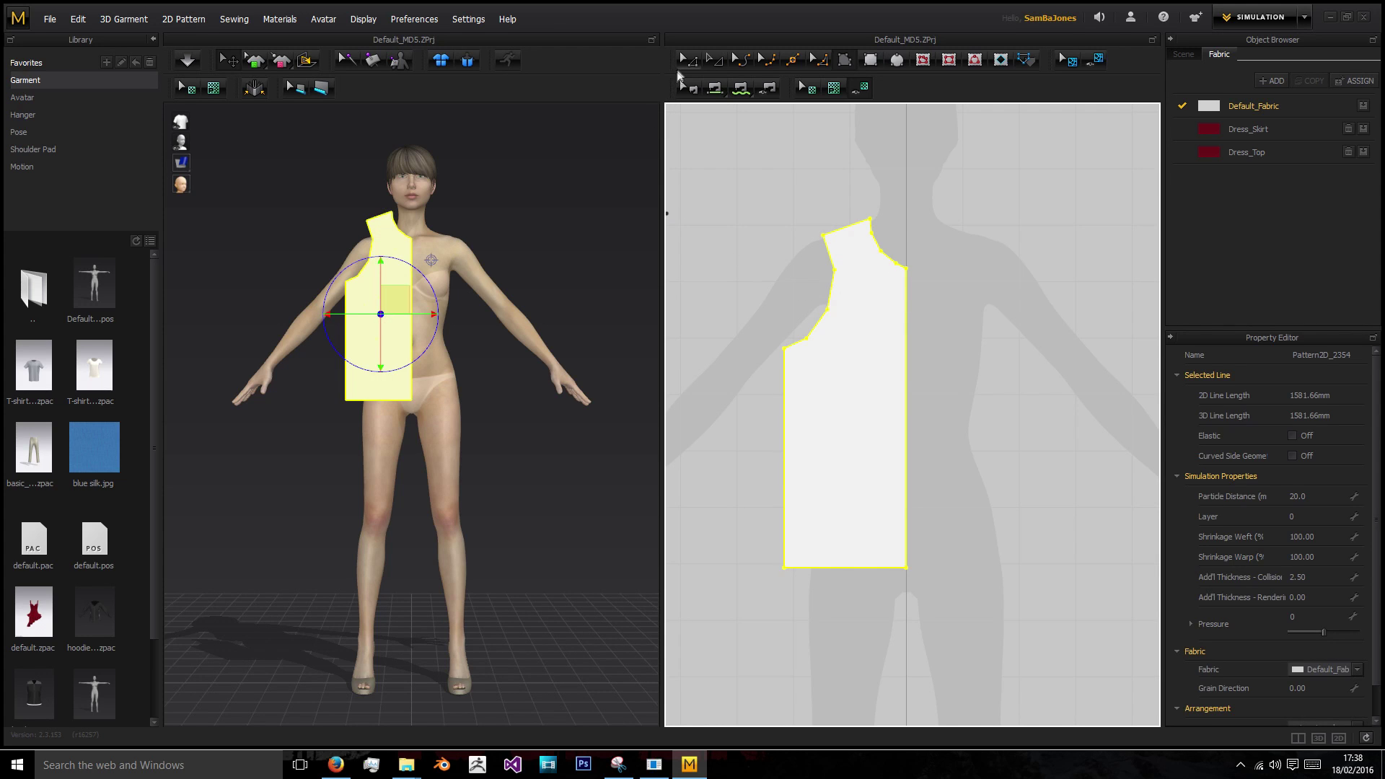
- Copy the half-front panel and place a Symmetric Paste duplicate on the other side of the avatar's centre line
{"action": "left_click", "coordinate": [686, 60]}
{"action": "left_click", "coordinate": [959, 374]}
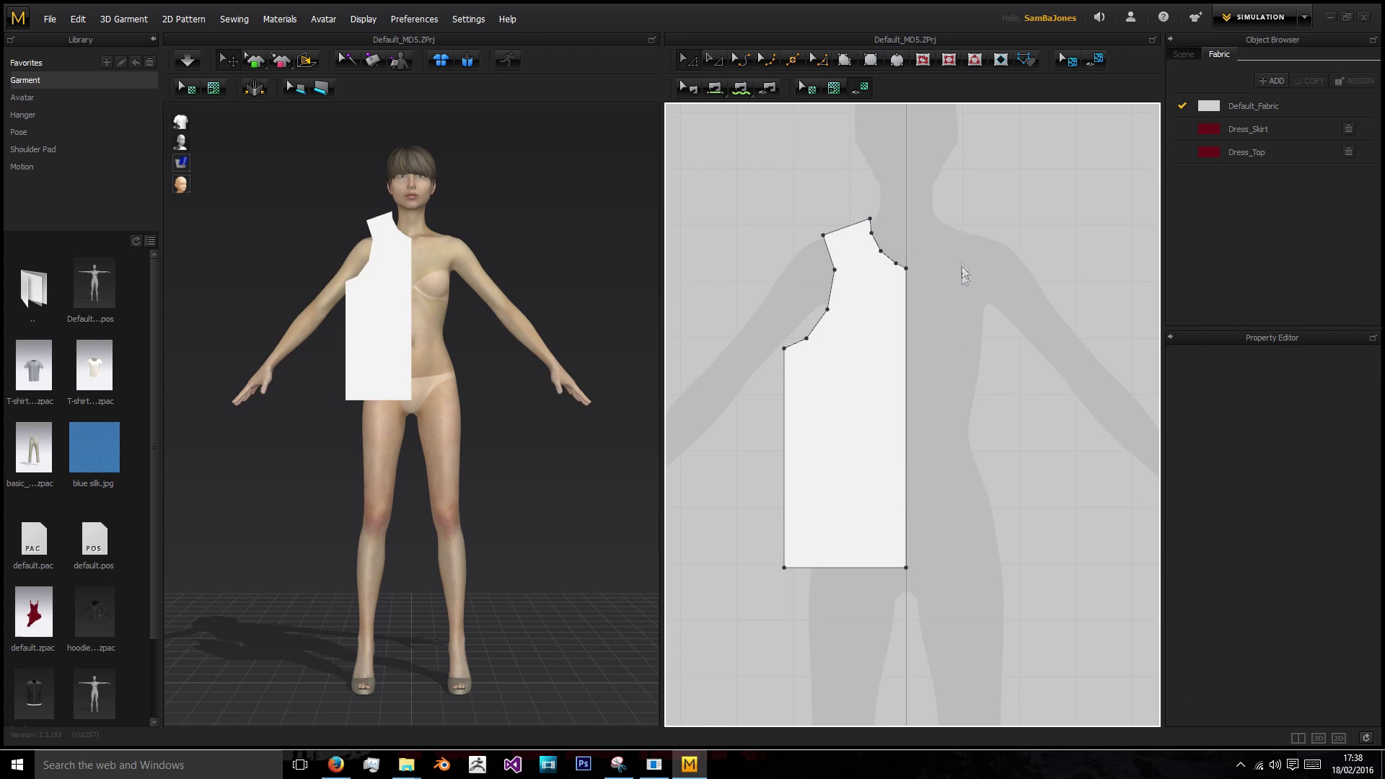
{"action": "left_click", "coordinate": [869, 422]}
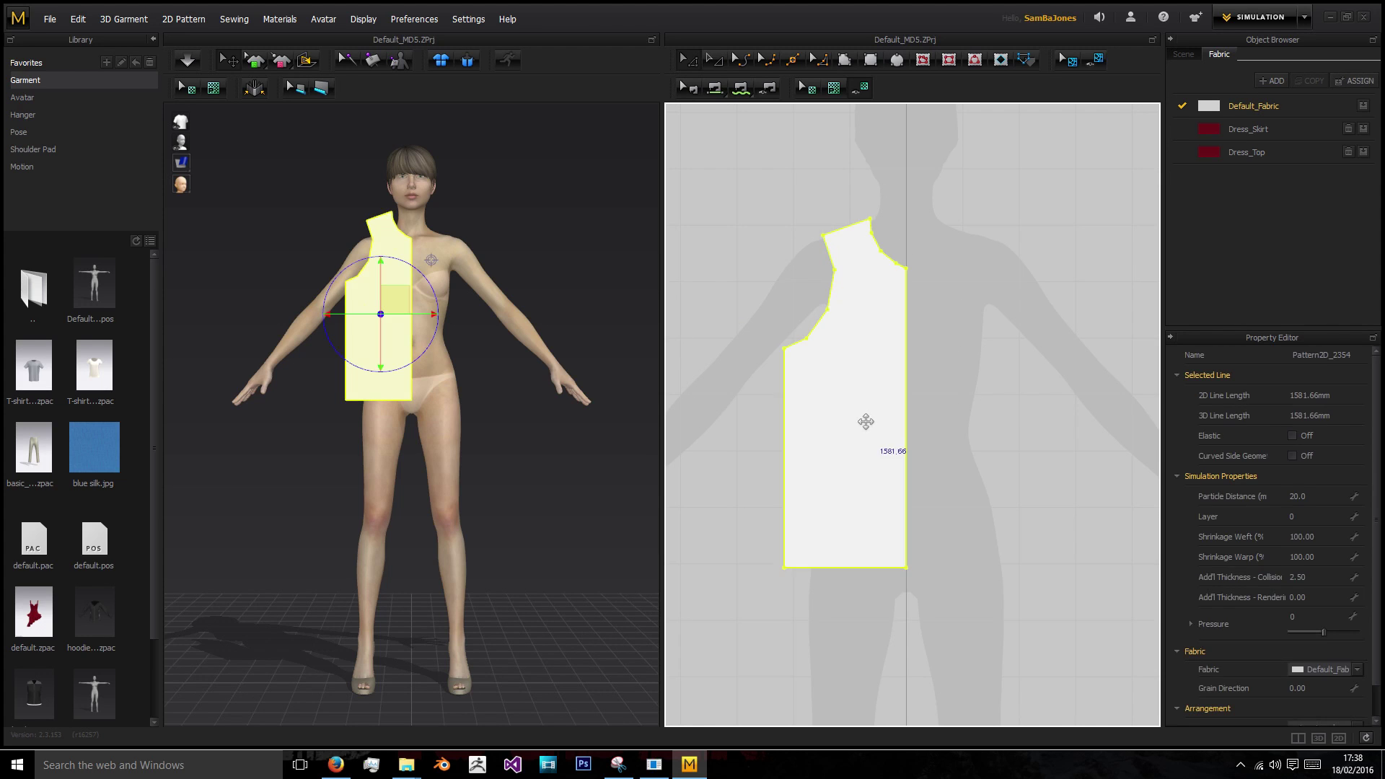
{"action": "right_click", "coordinate": [867, 376]}
{"action": "left_click", "coordinate": [849, 366]}
{"action": "right_click", "coordinate": [933, 366]}
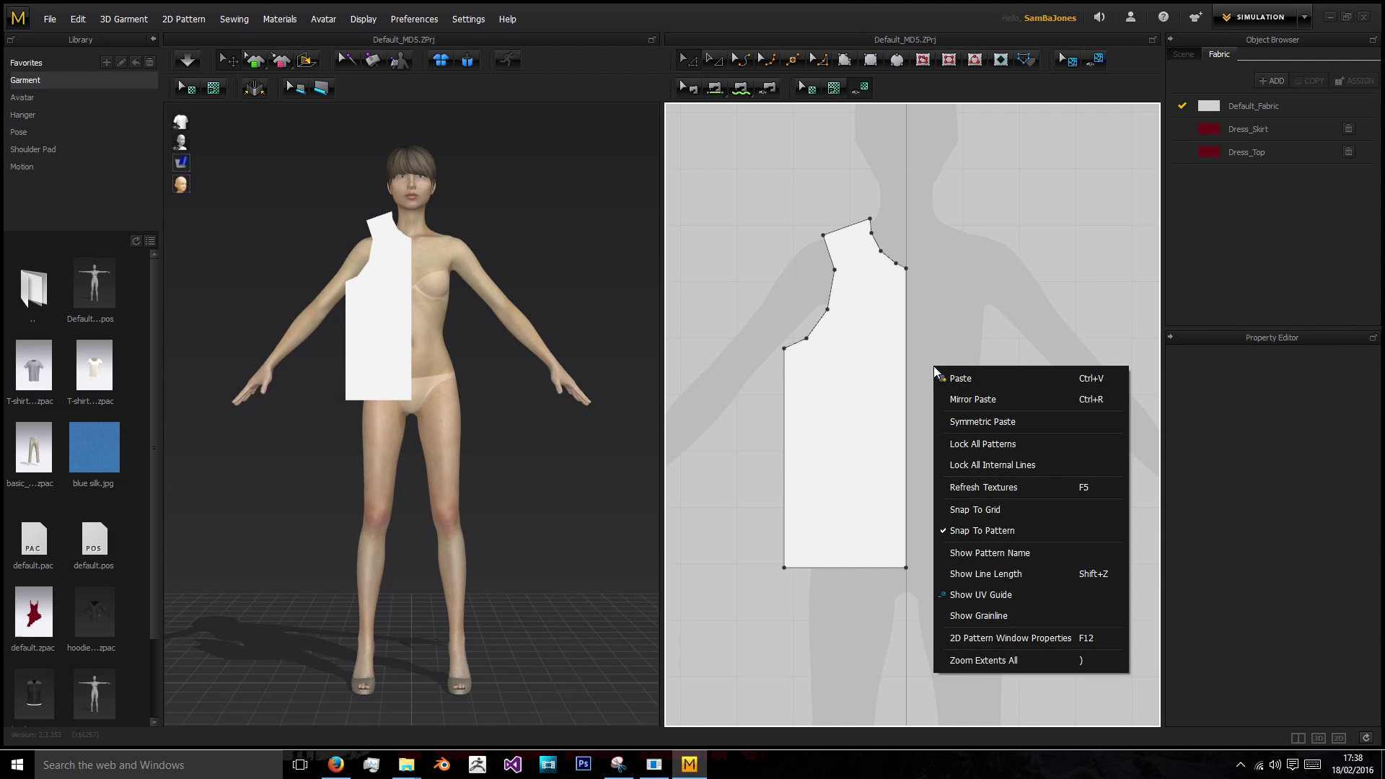
{"action": "left_click", "coordinate": [981, 420]}
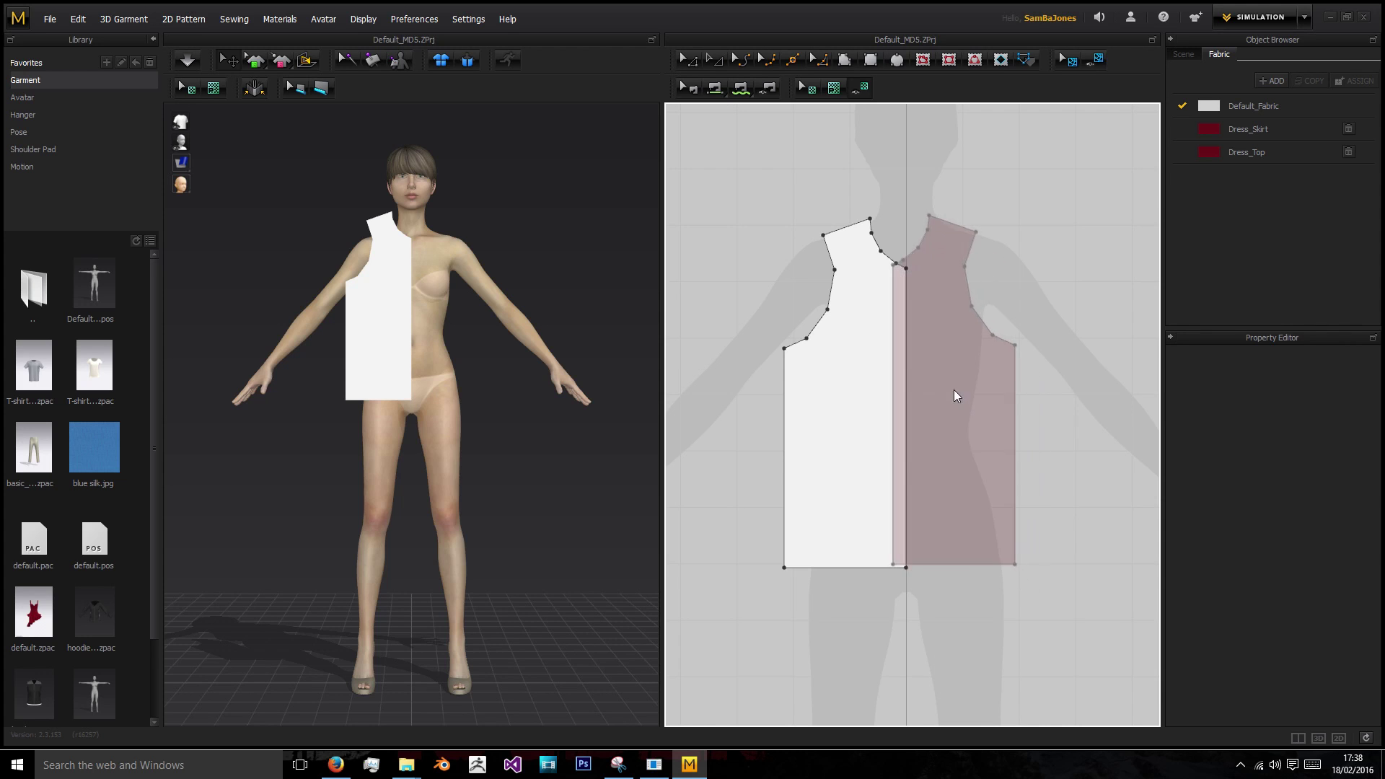
{"action": "left_click", "coordinate": [975, 391]}
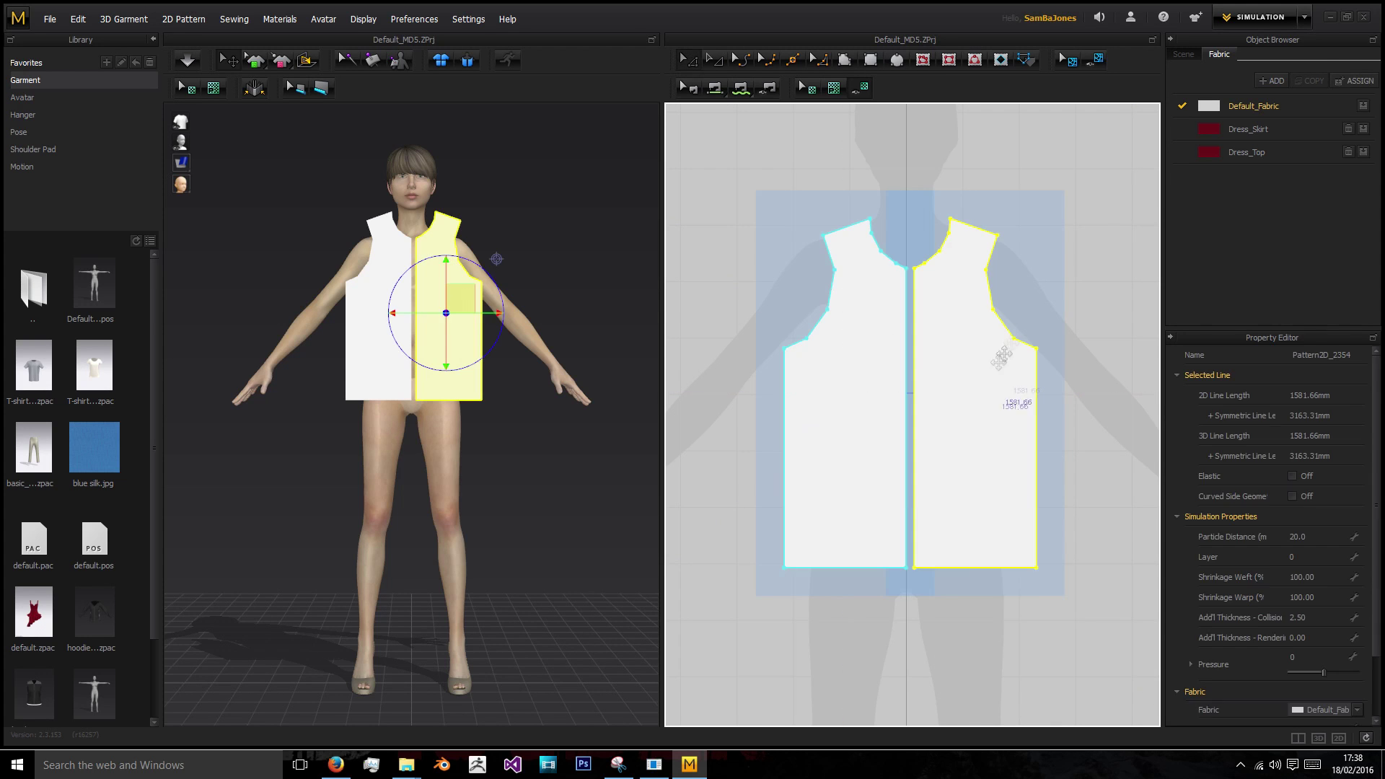
- Shift the original front panel slightly outward to widen the gap along the centre front
{"action": "left_click", "coordinate": [1084, 283]}
{"action": "left_click", "coordinate": [863, 372]}
{"action": "left_click", "coordinate": [1038, 298]}
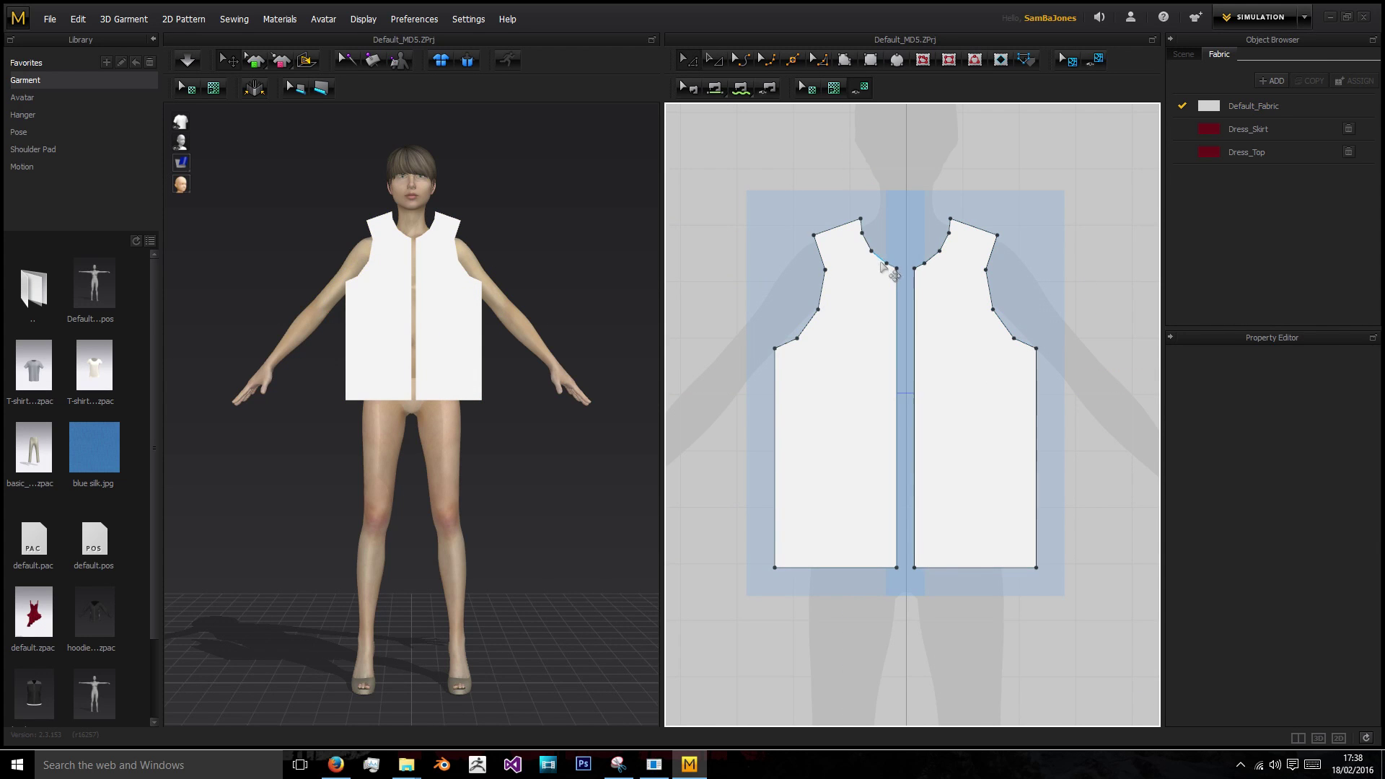
- Try moving a neckline point on the original front panel, and undo the move
{"action": "left_click_drag", "start_coordinate": [870, 251], "coordinate": [862, 271]}
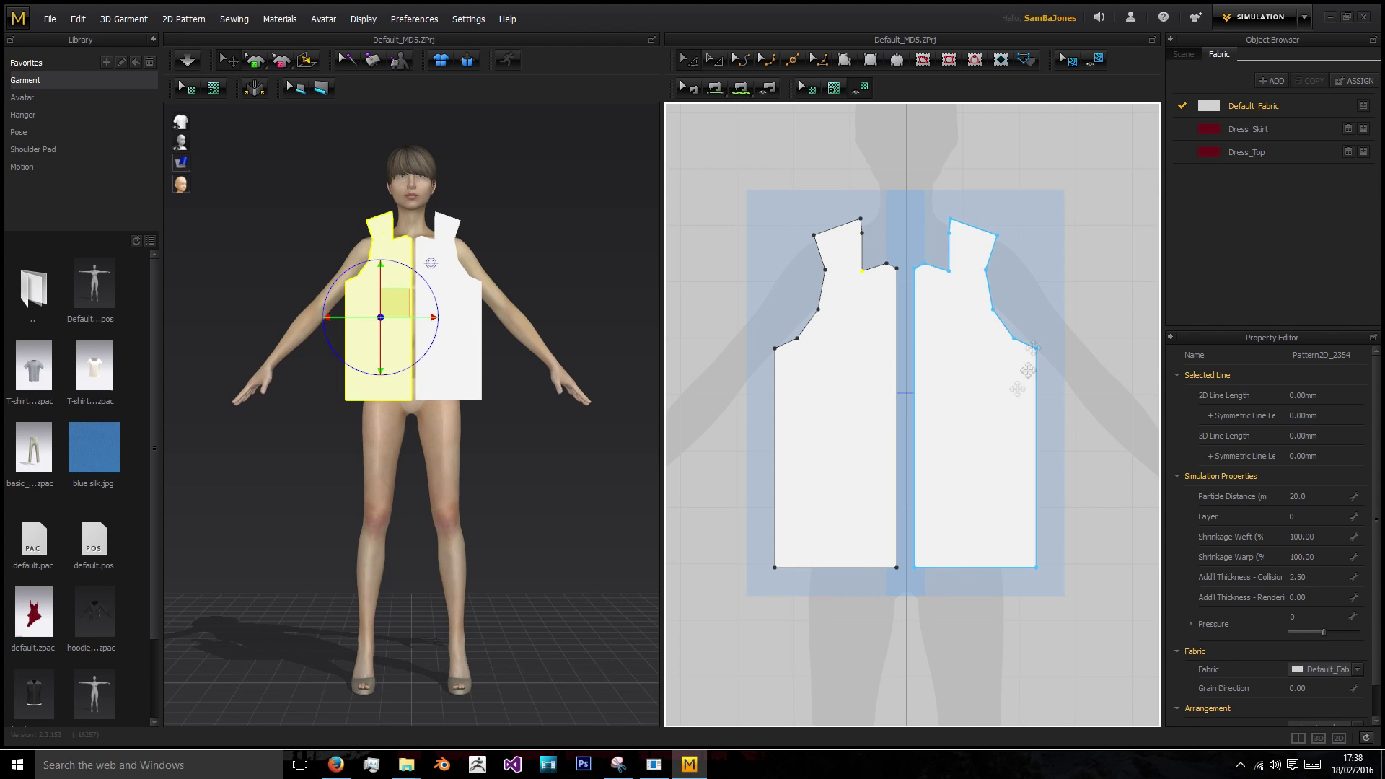
{"action": "key", "text": "ctrl+z"}
{"action": "left_click", "coordinate": [974, 198]}
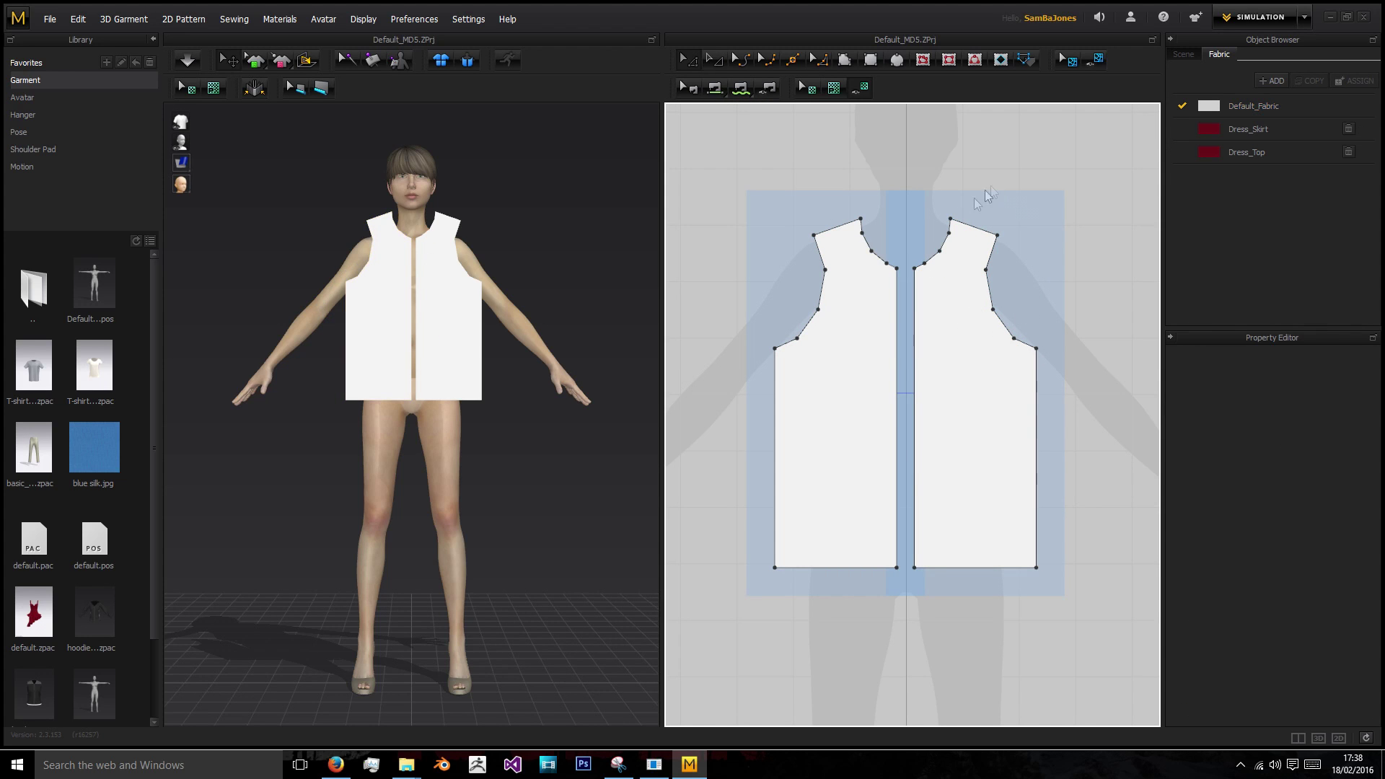
- Convert the three intermediate armhole points of the left front panel to curve points
{"action": "right_click", "coordinate": [796, 338]}
{"action": "left_click", "coordinate": [844, 370]}
{"action": "right_click", "coordinate": [818, 309]}
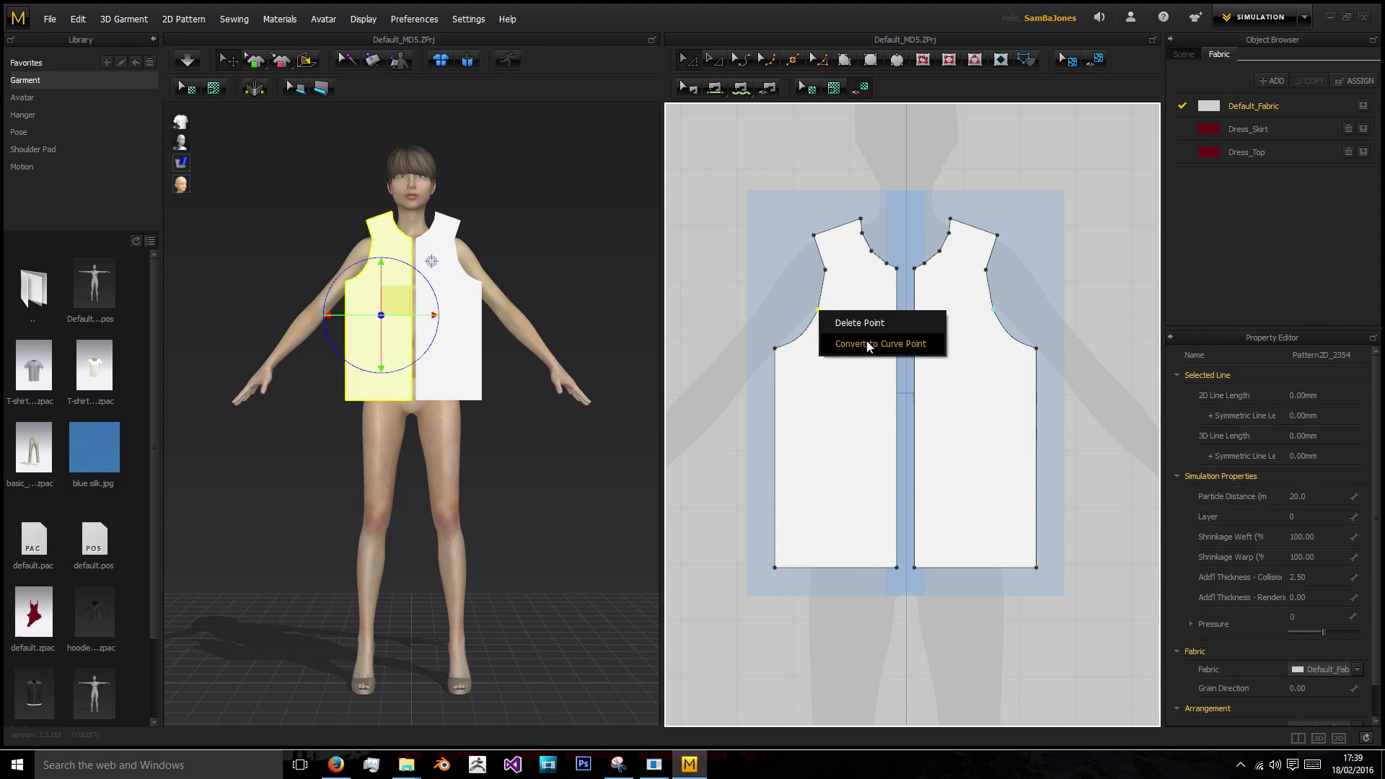
{"action": "left_click", "coordinate": [865, 374]}
{"action": "right_click", "coordinate": [826, 269]}
{"action": "left_click", "coordinate": [874, 304]}
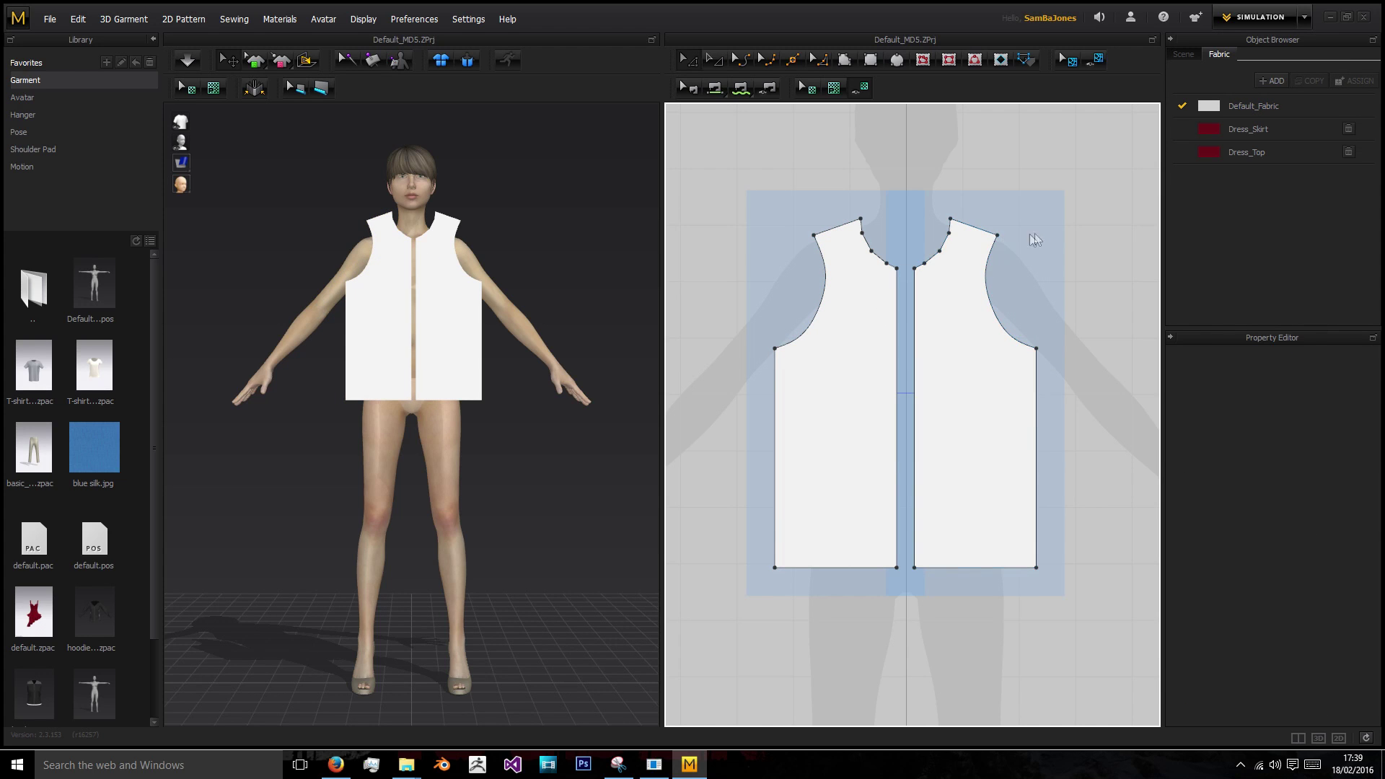
- Convert the three intermediate neckline points of the left front panel to curve points
{"action": "right_click", "coordinate": [861, 233]}
{"action": "left_click", "coordinate": [894, 266]}
{"action": "right_click", "coordinate": [871, 251]}
{"action": "left_click", "coordinate": [903, 285]}
{"action": "right_click", "coordinate": [896, 267]}
{"action": "left_click", "coordinate": [927, 300]}
- Select both front panels in the 3D view and move them closer to the avatar's chest
{"action": "right_click_drag", "start_coordinate": [458, 309], "coordinate": [545, 359]}
{"action": "left_click", "coordinate": [469, 335]}
{"action": "left_click", "coordinate": [473, 335], "text": "shift"}
{"action": "left_click", "coordinate": [489, 347]}
{"action": "left_click_drag", "start_coordinate": [529, 344], "coordinate": [506, 340]}
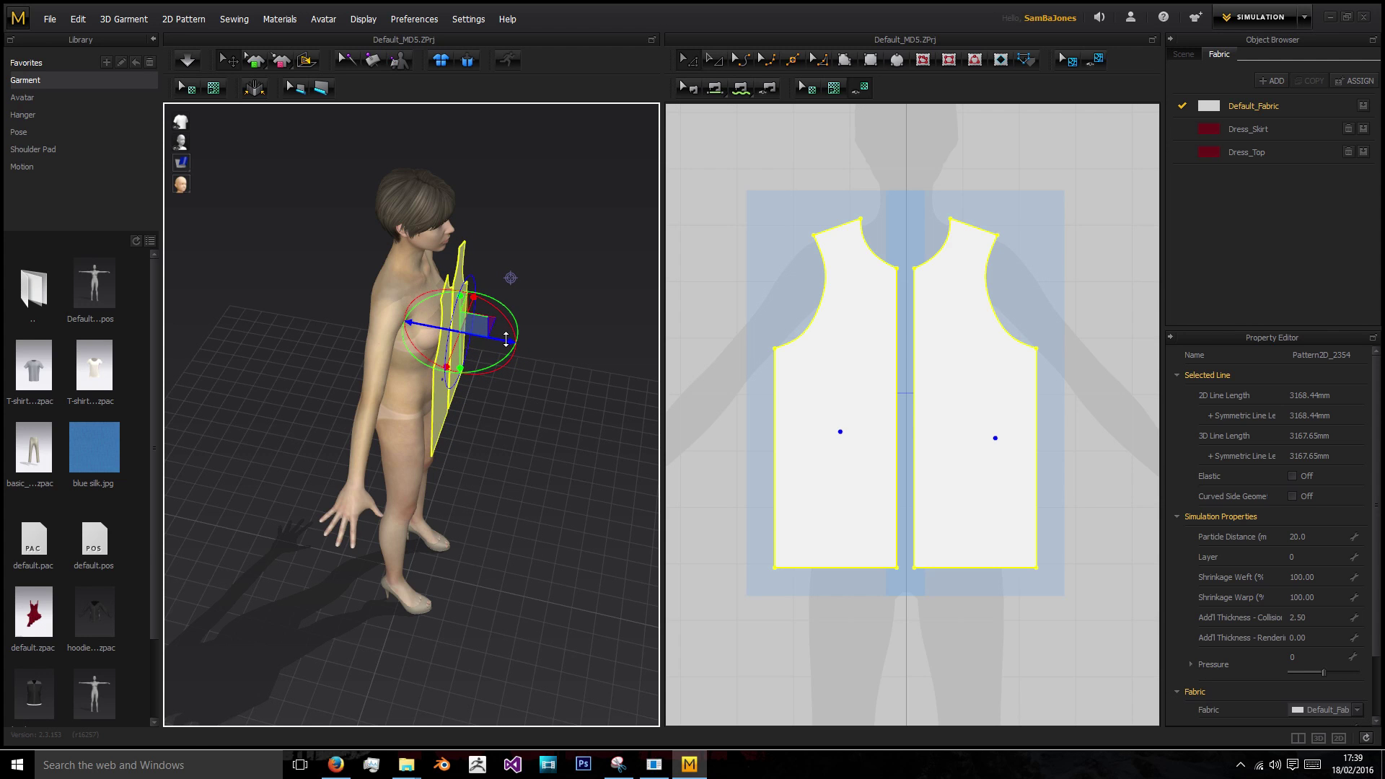
{"action": "mouse_move", "coordinate": [510, 343]}
{"action": "right_mouse_down"}
{"action": "mouse_move", "coordinate": [544, 318]}
{"action": "mouse_move", "coordinate": [497, 327]}
{"action": "right_mouse_up"}
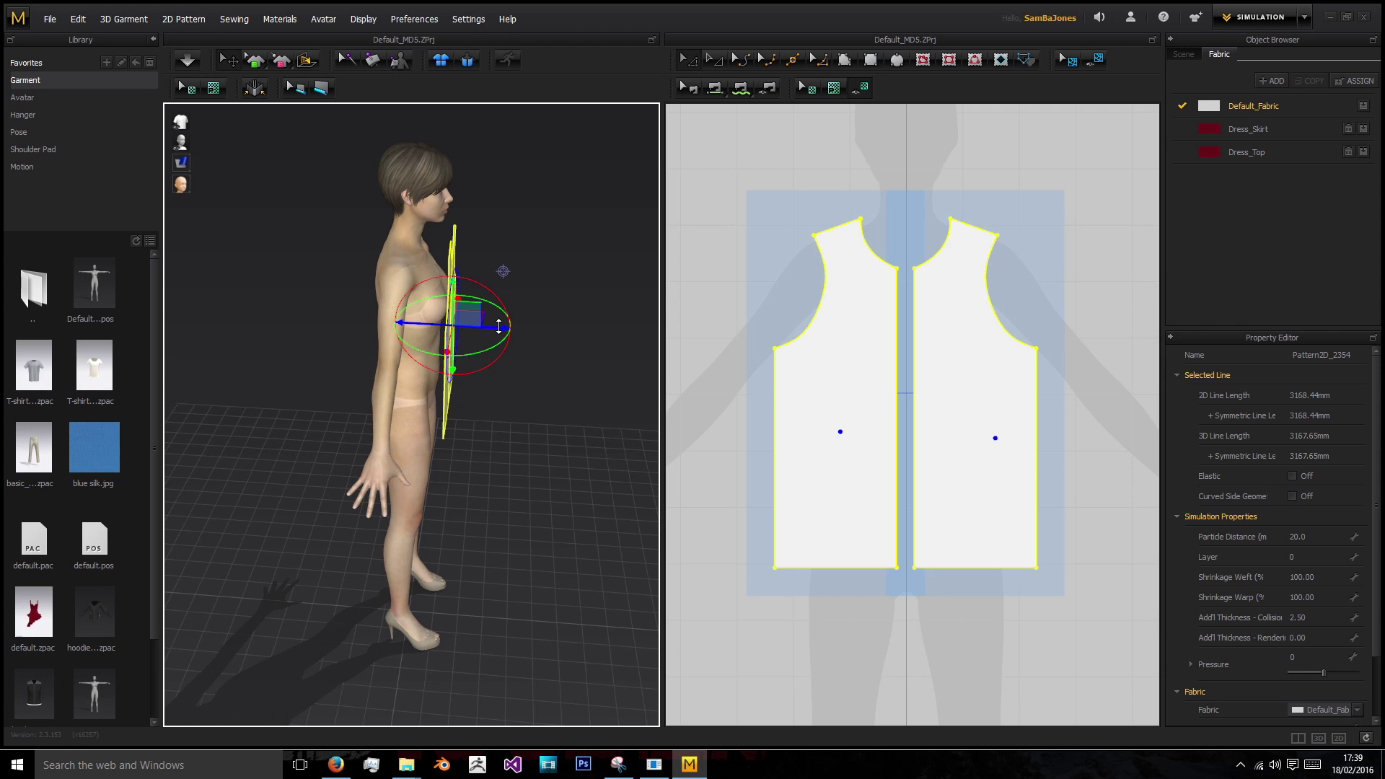
{"action": "left_click_drag", "start_coordinate": [499, 327], "coordinate": [499, 326]}
{"action": "left_click", "coordinate": [519, 327]}
{"action": "right_click_drag", "start_coordinate": [519, 327], "coordinate": [440, 300]}
- Duplicate the left front panel as a back piece, placed behind the avatar in 3D and apart from the front pair in 2D
{"action": "middle_click_drag", "start_coordinate": [921, 414], "coordinate": [910, 309]}
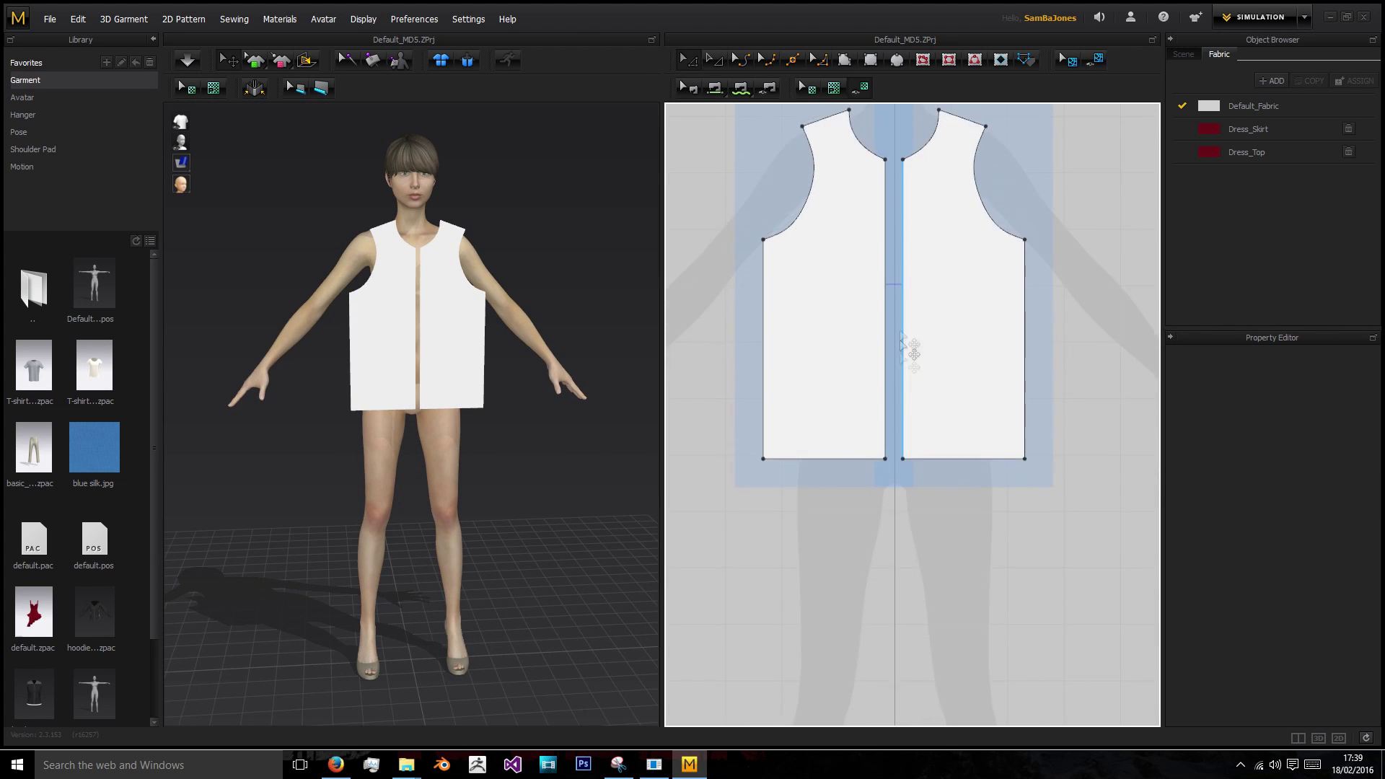
{"action": "scroll", "coordinate": [887, 399], "scroll_direction": "down", "scroll_amount": 3}
{"action": "scroll", "coordinate": [886, 399], "scroll_direction": "down", "scroll_amount": 2}
{"action": "left_click", "coordinate": [859, 371]}
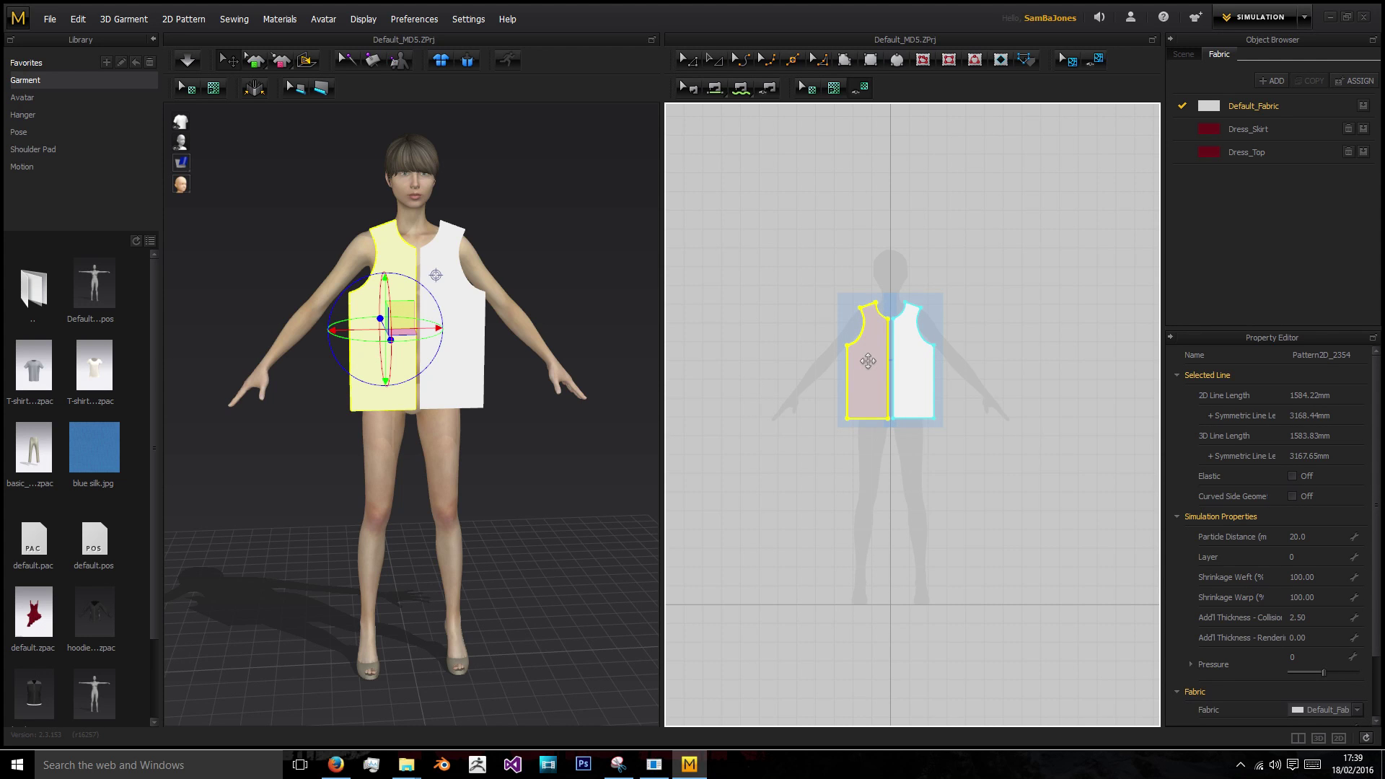
{"action": "right_click_drag", "start_coordinate": [599, 418], "coordinate": [519, 360]}
{"action": "left_click_drag", "start_coordinate": [513, 390], "coordinate": [411, 390]}
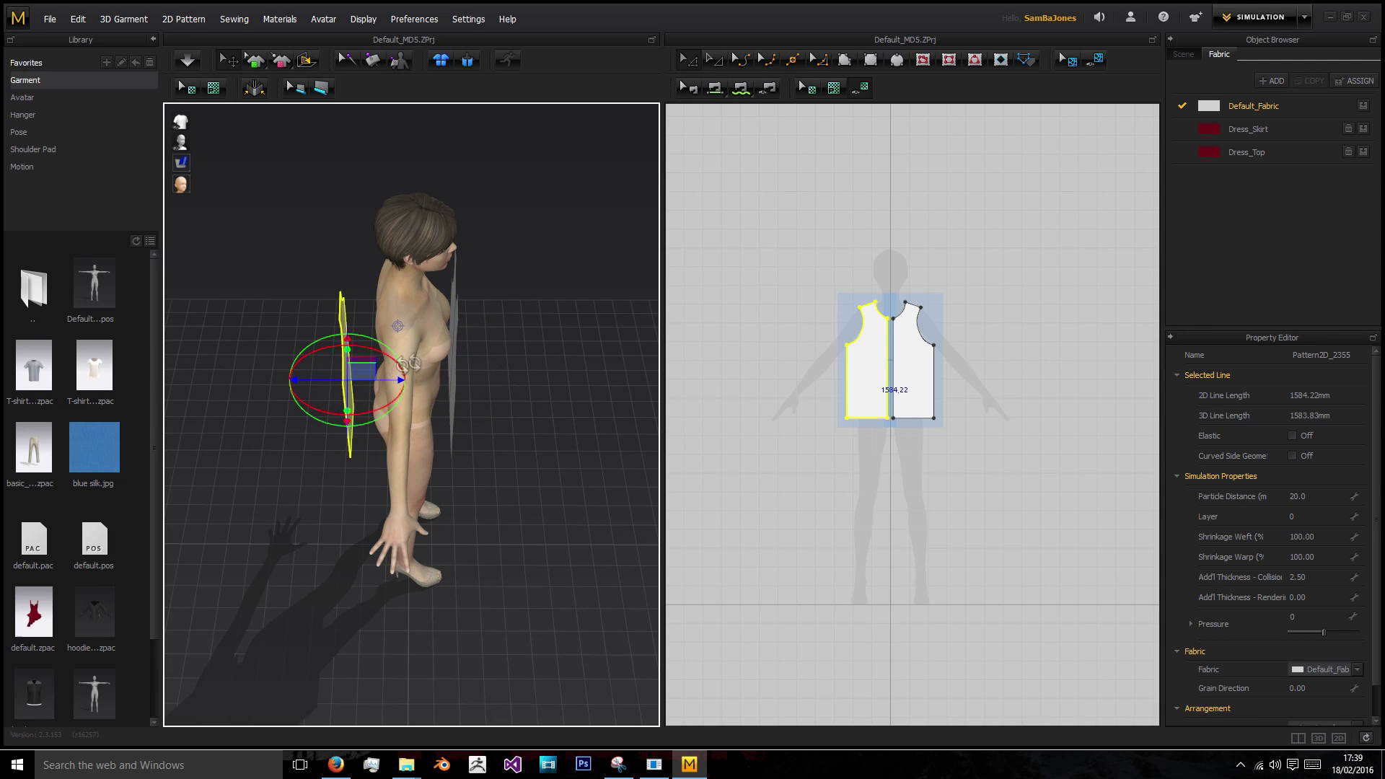
{"action": "key", "text": "ctrl+v"}
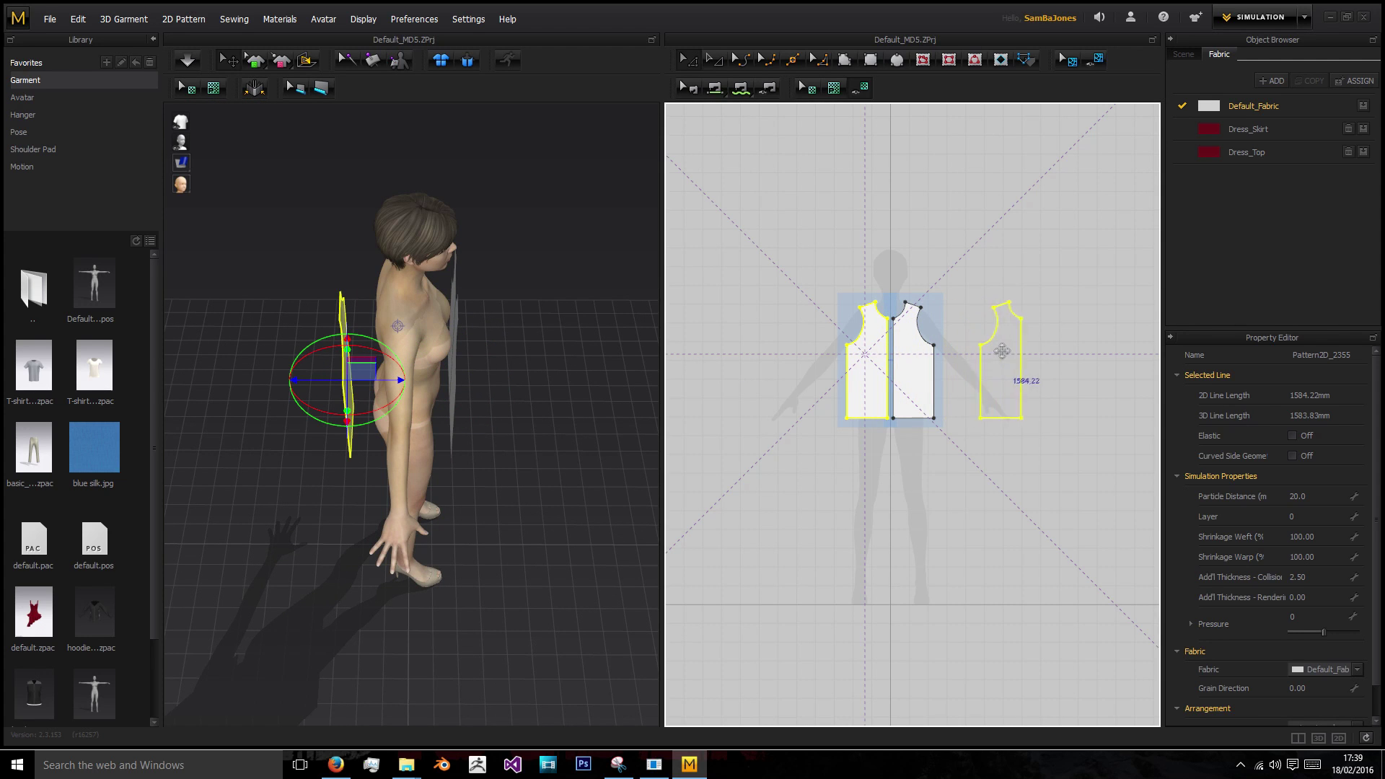
{"action": "left_click", "coordinate": [1042, 349]}
- Flip the back piece horizontally in 3D and move it sideways until its centre edge lines up with the avatar's spine
{"action": "right_click_drag", "start_coordinate": [433, 317], "coordinate": [473, 324]}
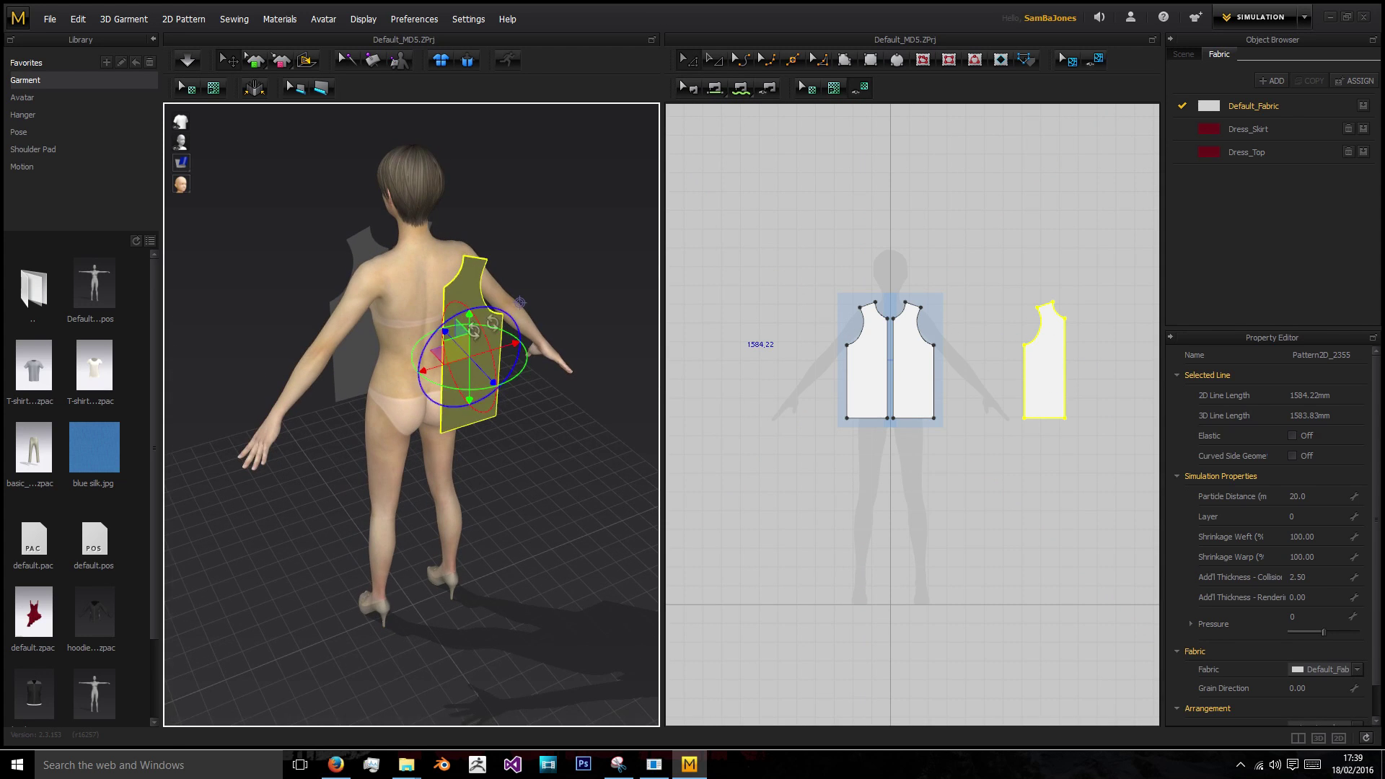
{"action": "right_click", "coordinate": [469, 324]}
{"action": "left_click", "coordinate": [550, 269]}
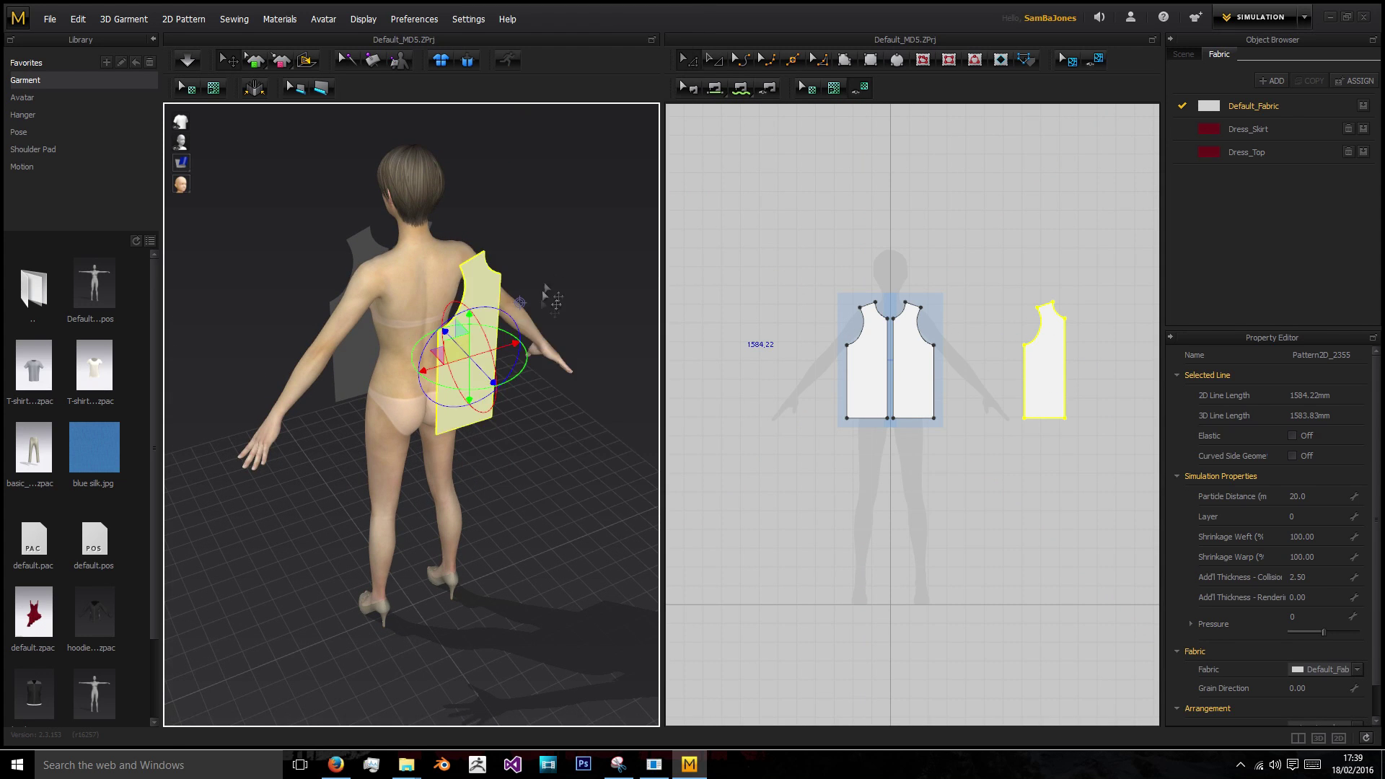
{"action": "right_click_drag", "start_coordinate": [544, 295], "coordinate": [497, 313]}
{"action": "left_click_drag", "start_coordinate": [503, 375], "coordinate": [440, 375]}
- Unfold the back piece about its centre edge into a full panel and delete the low centre point of its neckline
{"action": "right_click_drag", "start_coordinate": [996, 322], "coordinate": [831, 321]}
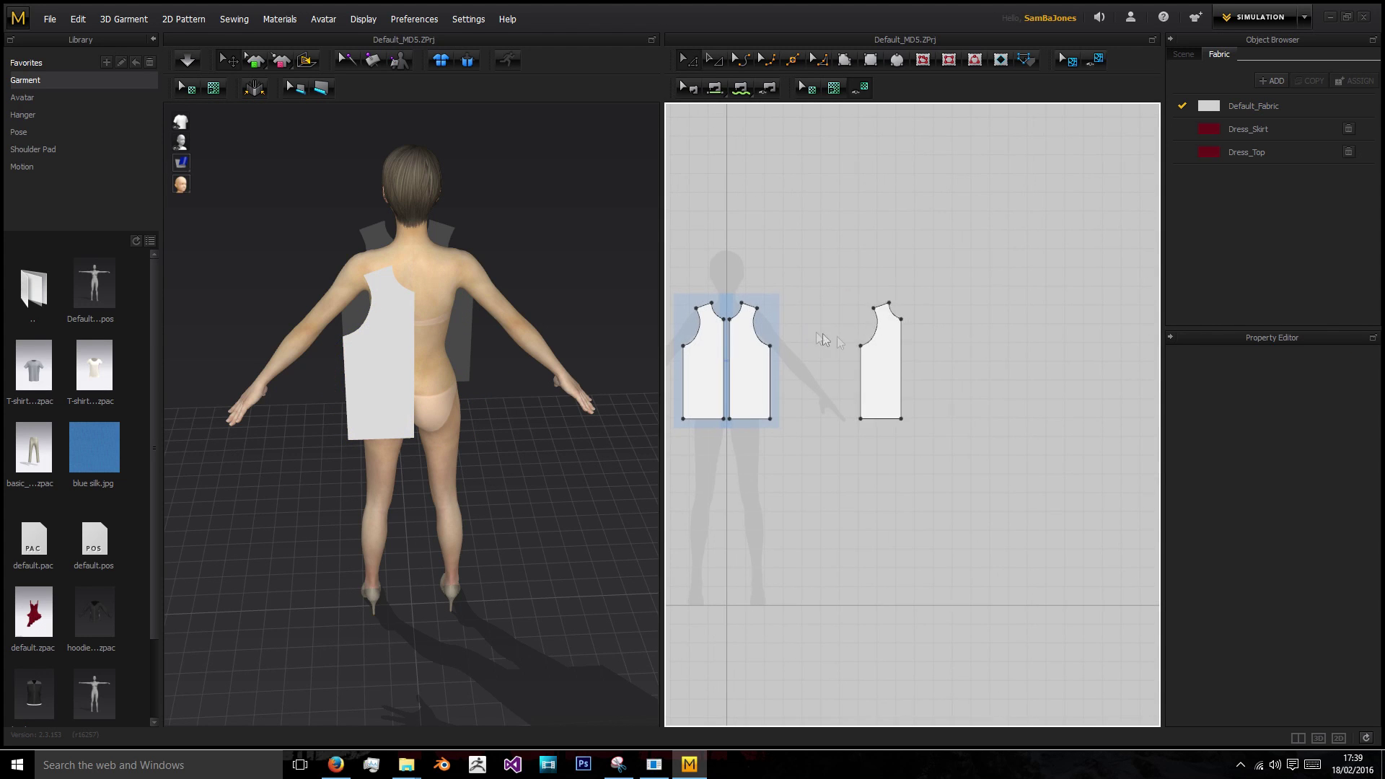
{"action": "right_click", "coordinate": [904, 355]}
{"action": "left_click", "coordinate": [930, 385]}
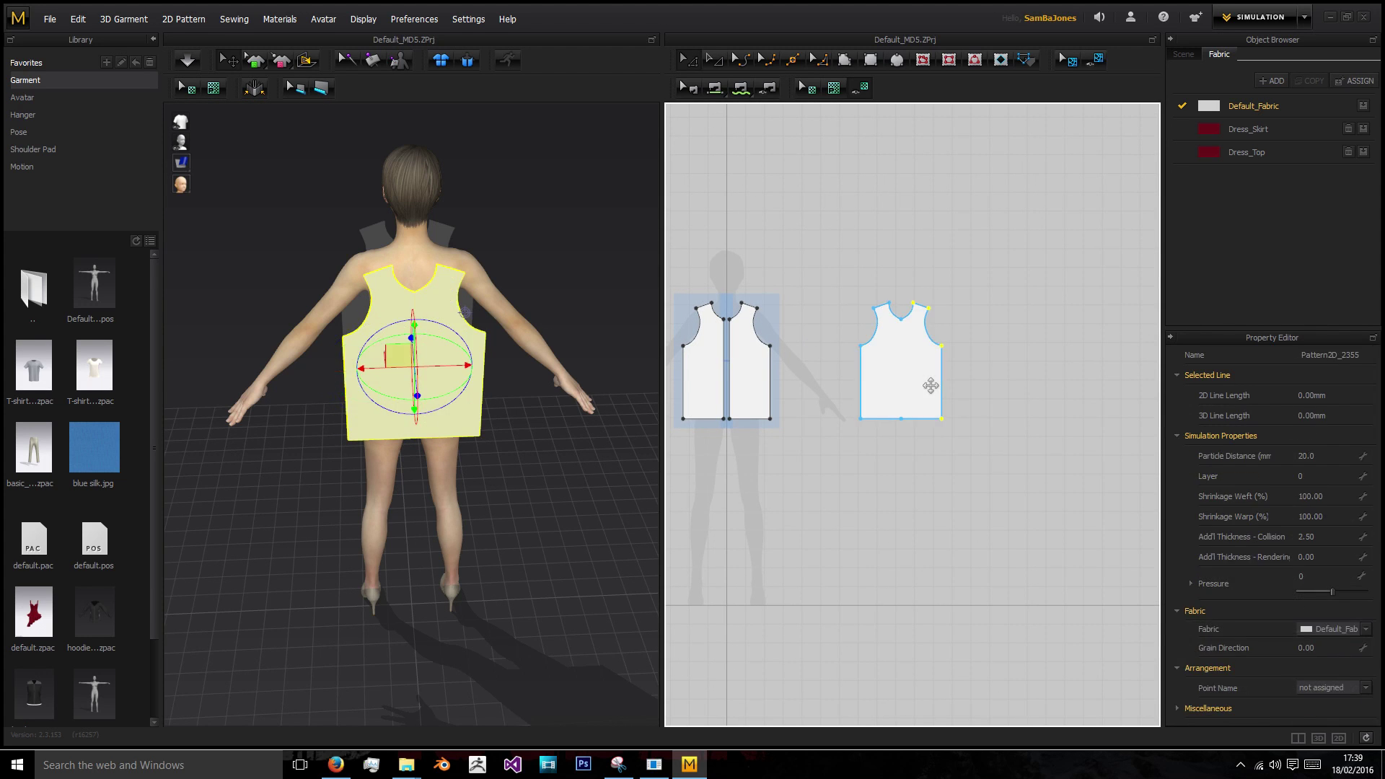
{"action": "left_click", "coordinate": [903, 322]}
{"action": "key", "text": "Delete"}
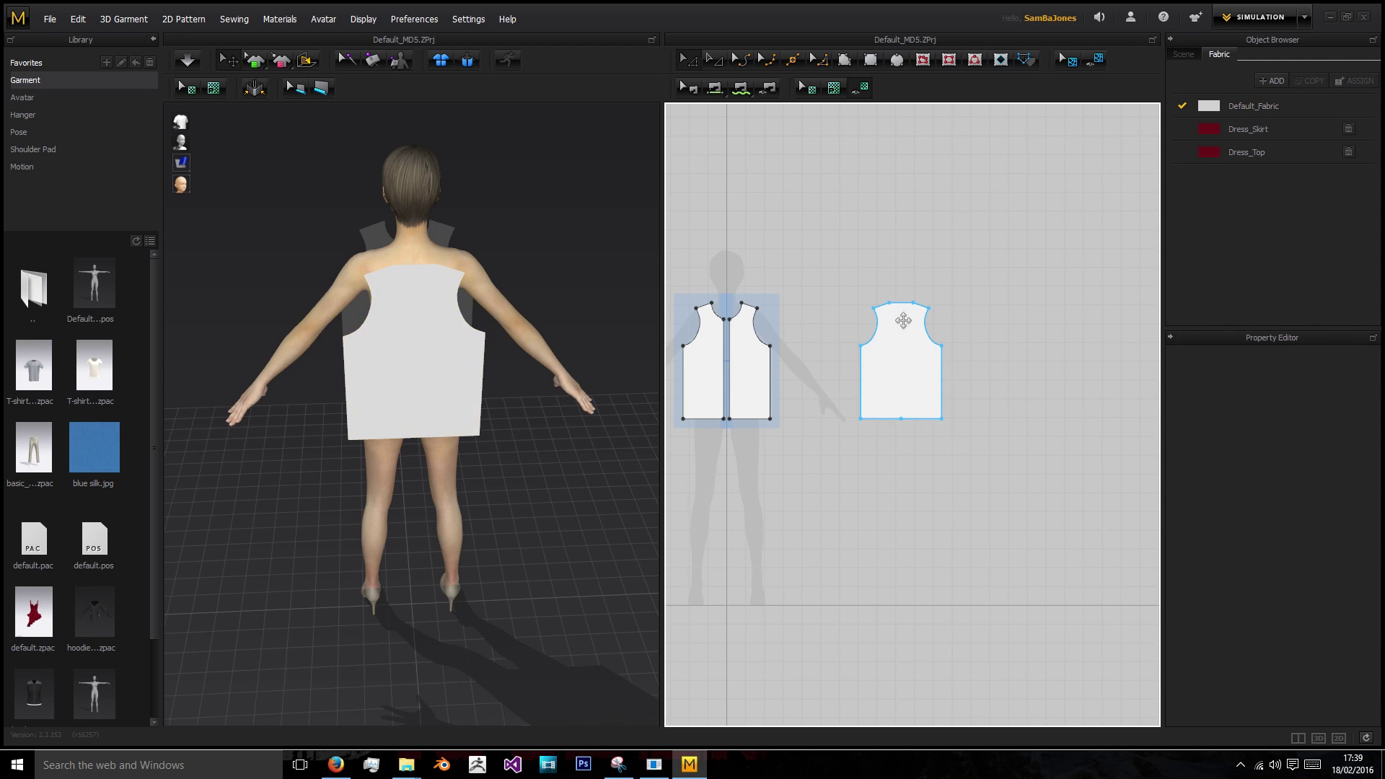
- Bend the back panel's straight neckline into a shallow downward curve about 128.5 mm long with the curvature tool
{"action": "right_click_drag", "start_coordinate": [490, 347], "coordinate": [455, 315]}
{"action": "scroll", "coordinate": [884, 245], "scroll_direction": "down", "scroll_amount": 4}
{"action": "left_click", "coordinate": [741, 59]}
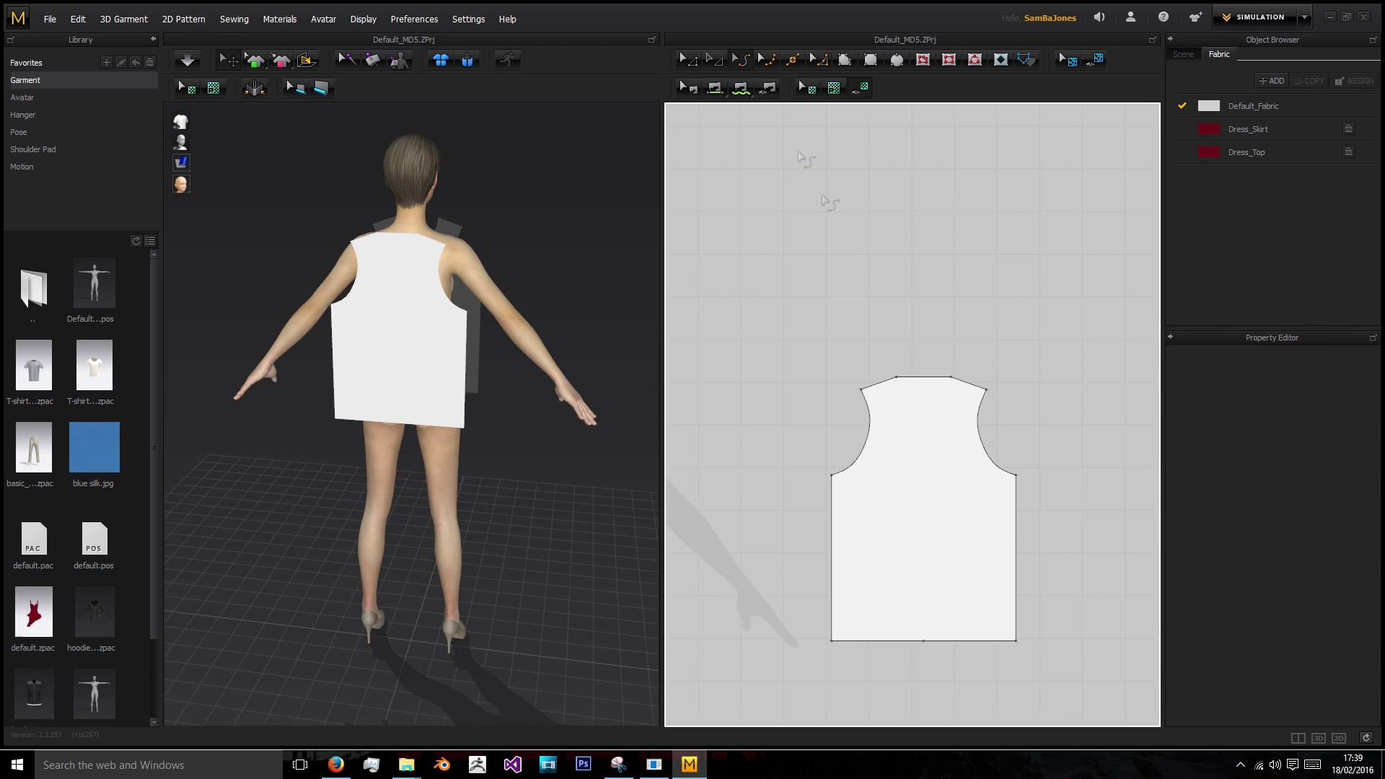
{"action": "scroll", "coordinate": [928, 395], "scroll_direction": "up", "scroll_amount": 2}
{"action": "left_click", "coordinate": [924, 395]}
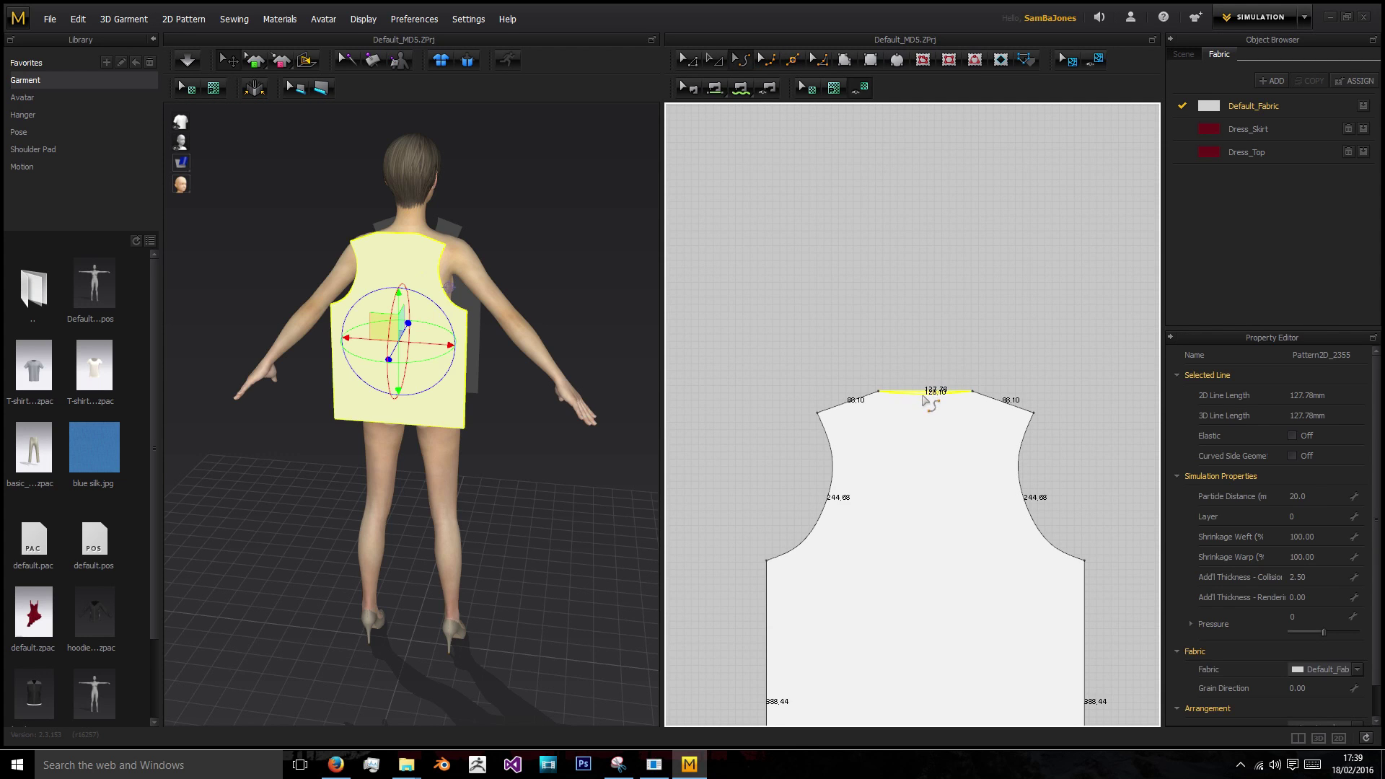
{"action": "left_click_drag", "start_coordinate": [927, 402], "coordinate": [928, 402]}
{"action": "scroll", "coordinate": [875, 340], "scroll_direction": "down", "scroll_amount": 4}
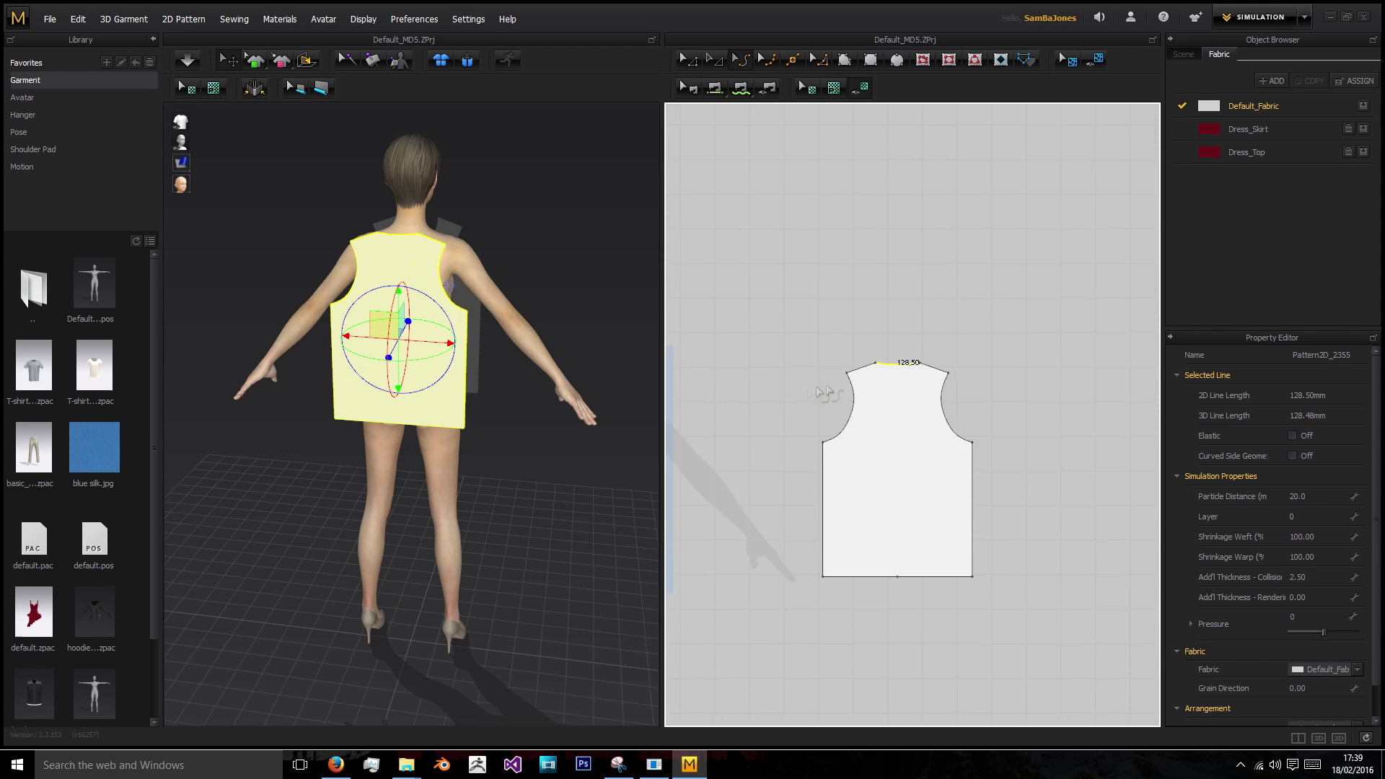
{"action": "left_click", "coordinate": [688, 61]}
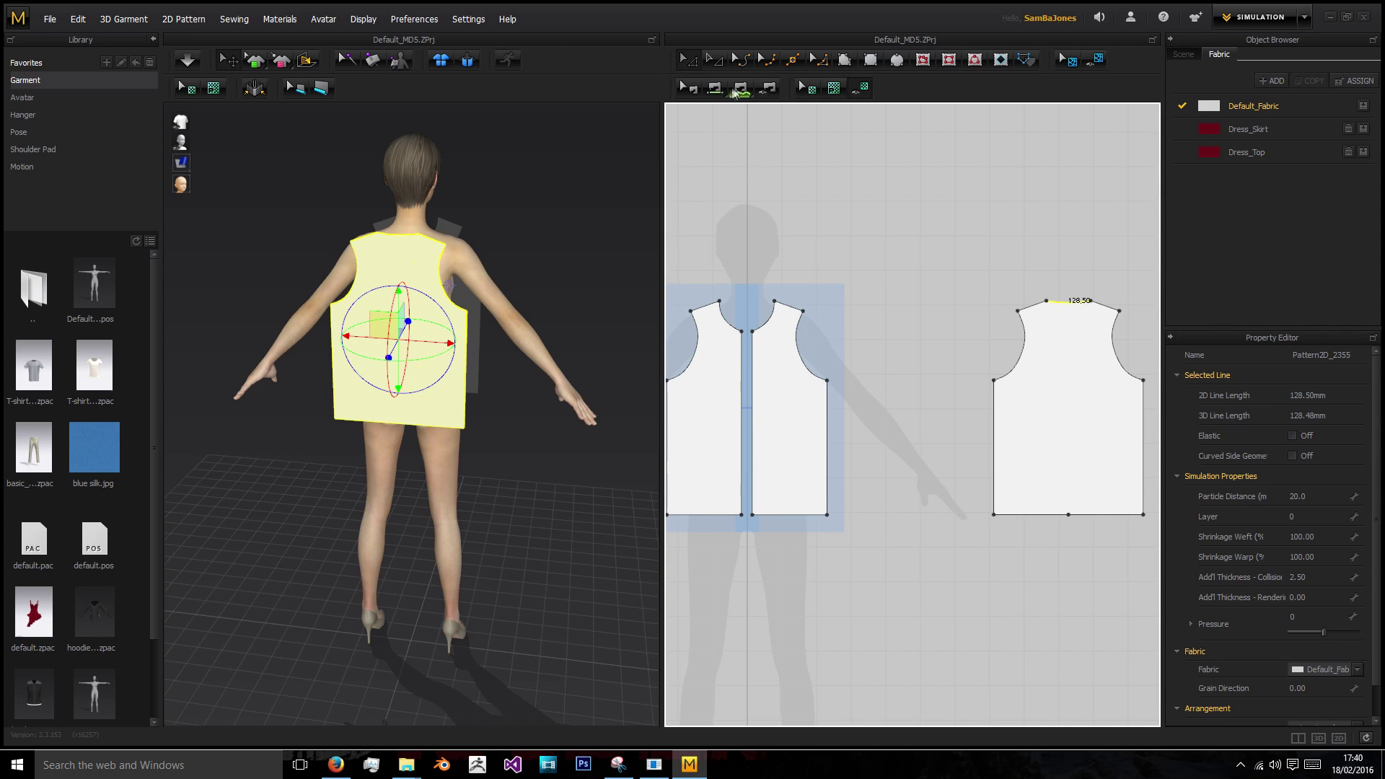
- Sew the side edge of each front panel to the matching side edge of the back panel with segment sewing
{"action": "left_click", "coordinate": [715, 93]}
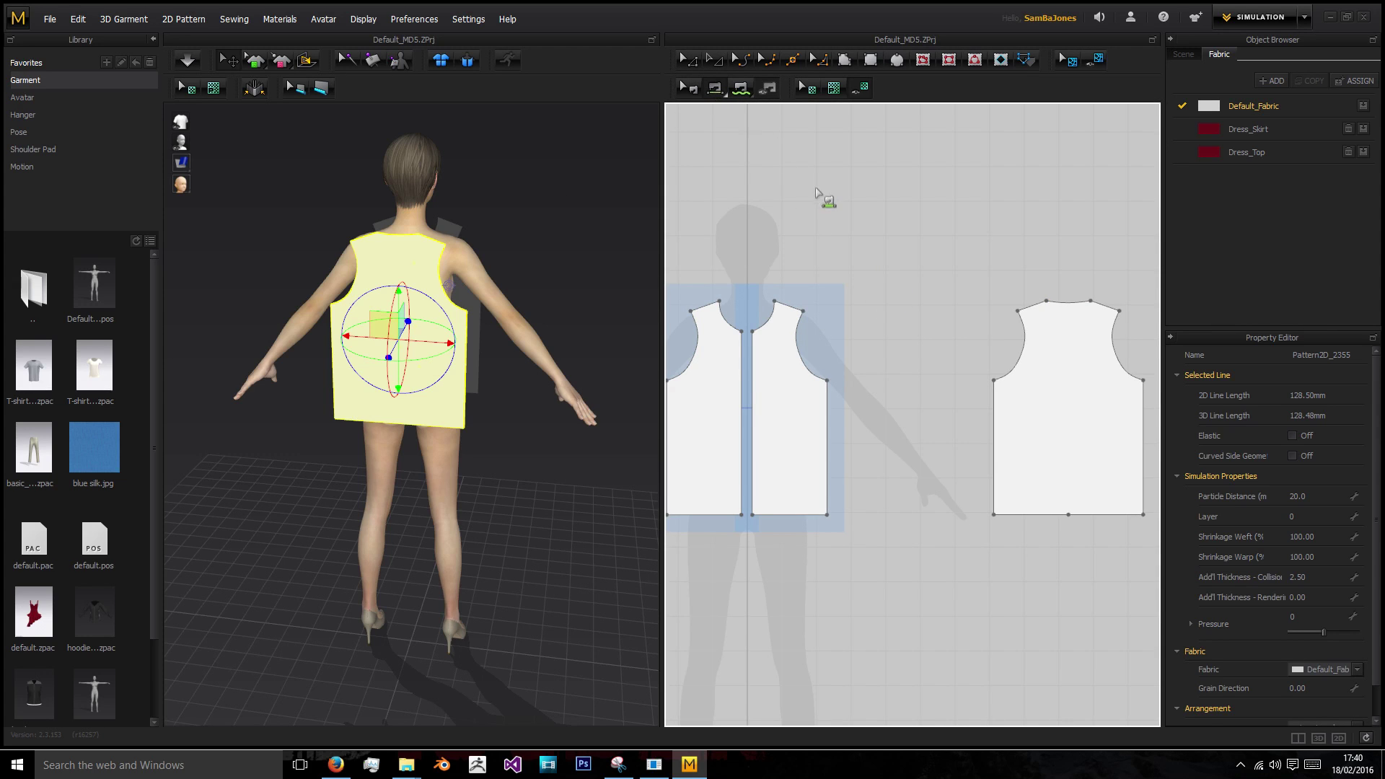
{"action": "left_click", "coordinate": [828, 404]}
{"action": "left_click", "coordinate": [998, 422]}
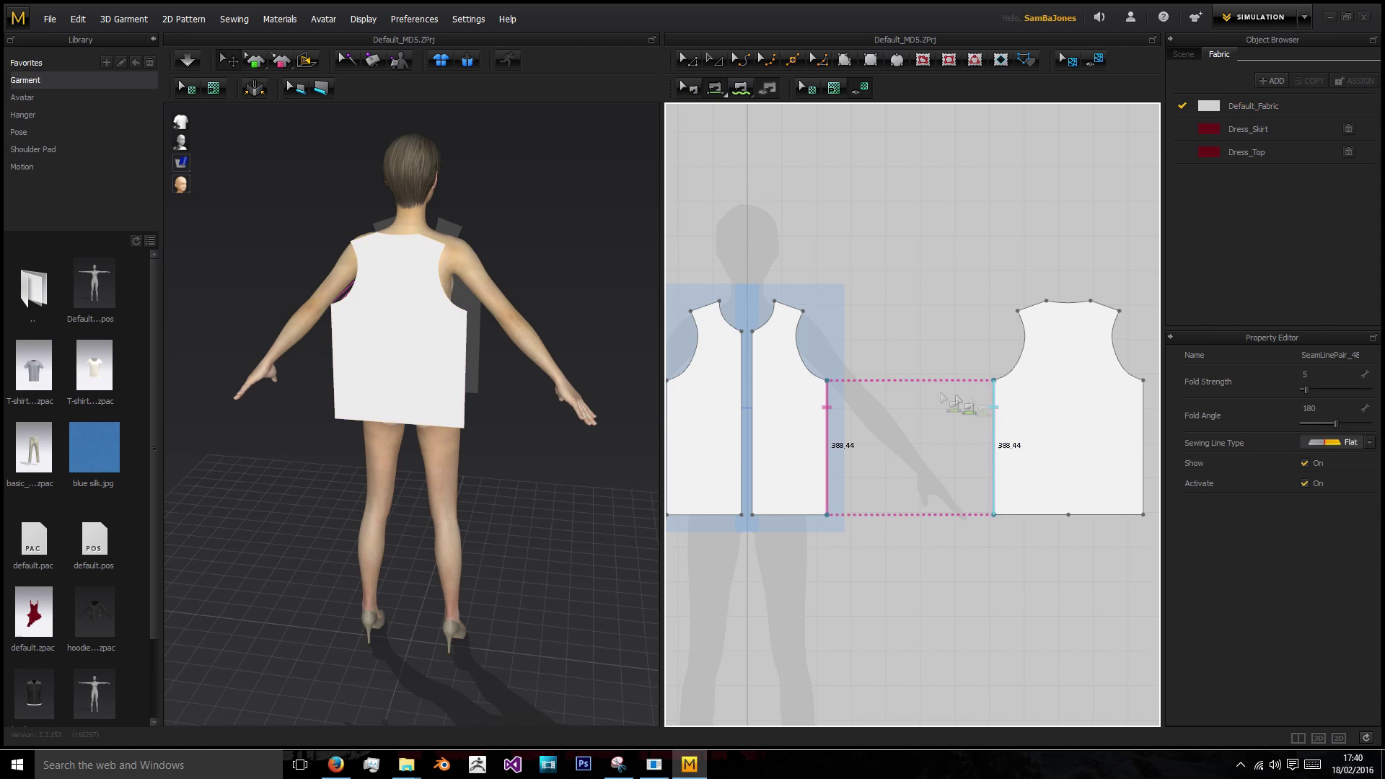
{"action": "scroll", "coordinate": [880, 381], "scroll_direction": "down", "scroll_amount": 3}
{"action": "left_click", "coordinate": [1051, 404]}
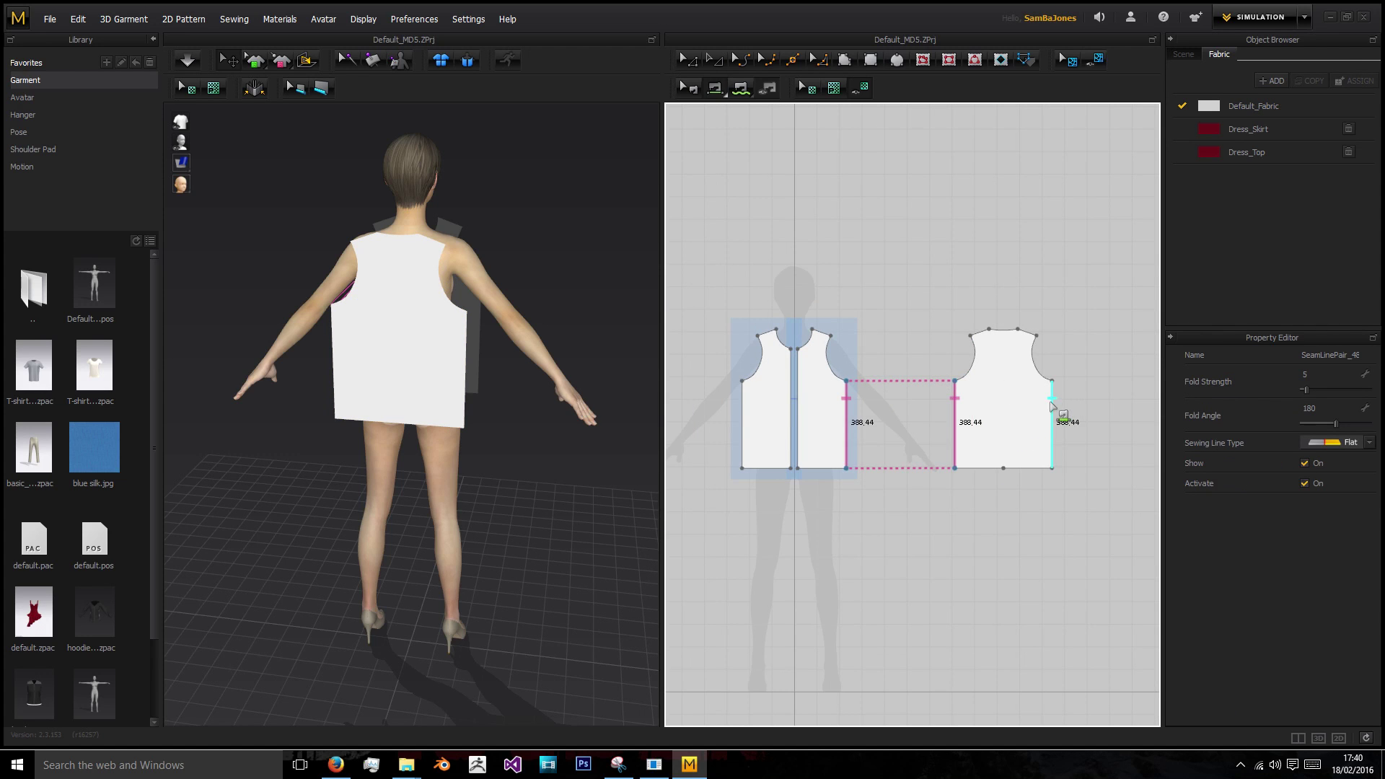
{"action": "left_click", "coordinate": [743, 404]}
- Sew the shoulder edge of each front panel to the matching shoulder edge of the back panel
{"action": "left_click", "coordinate": [822, 333]}
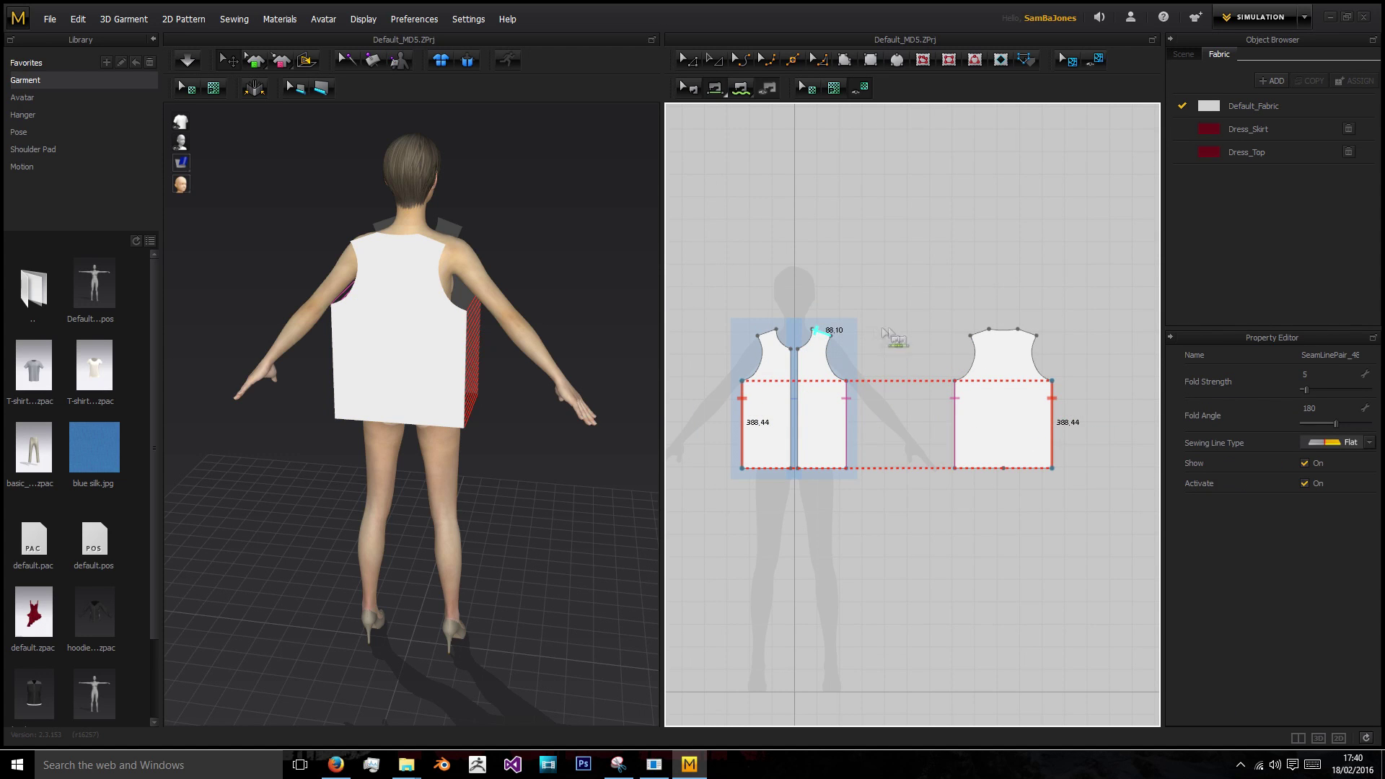
{"action": "left_click", "coordinate": [987, 331]}
{"action": "left_click", "coordinate": [1028, 332]}
{"action": "left_click", "coordinate": [776, 333]}
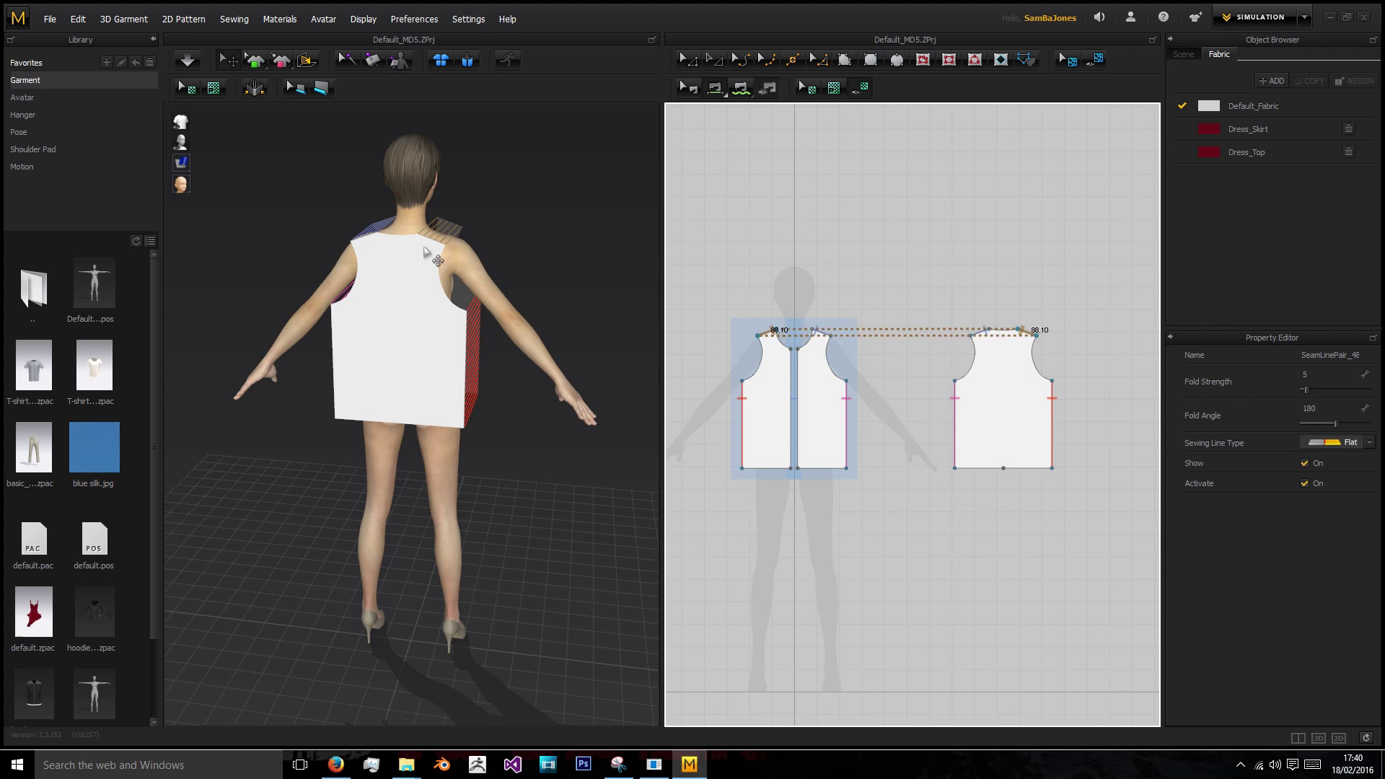
- Move the back panel slightly closer to the avatar's back in 3D and inspect the seams from the side
{"action": "right_click_drag", "start_coordinate": [433, 256], "coordinate": [397, 264]}
{"action": "left_click", "coordinate": [375, 325]}
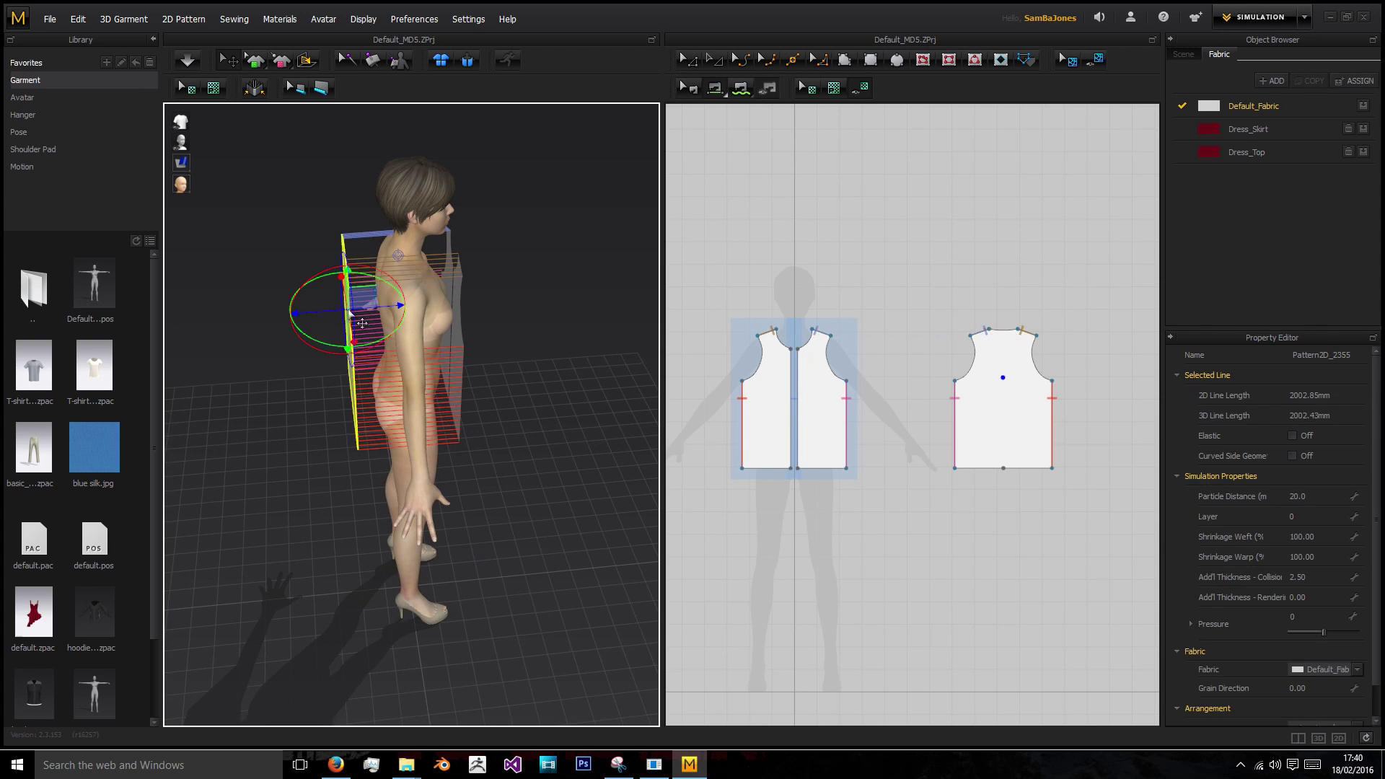
{"action": "right_click_drag", "start_coordinate": [385, 339], "coordinate": [393, 307]}
{"action": "left_click_drag", "start_coordinate": [393, 304], "coordinate": [411, 303]}
{"action": "left_click", "coordinate": [503, 308]}
{"action": "right_click_drag", "start_coordinate": [503, 308], "coordinate": [583, 281]}
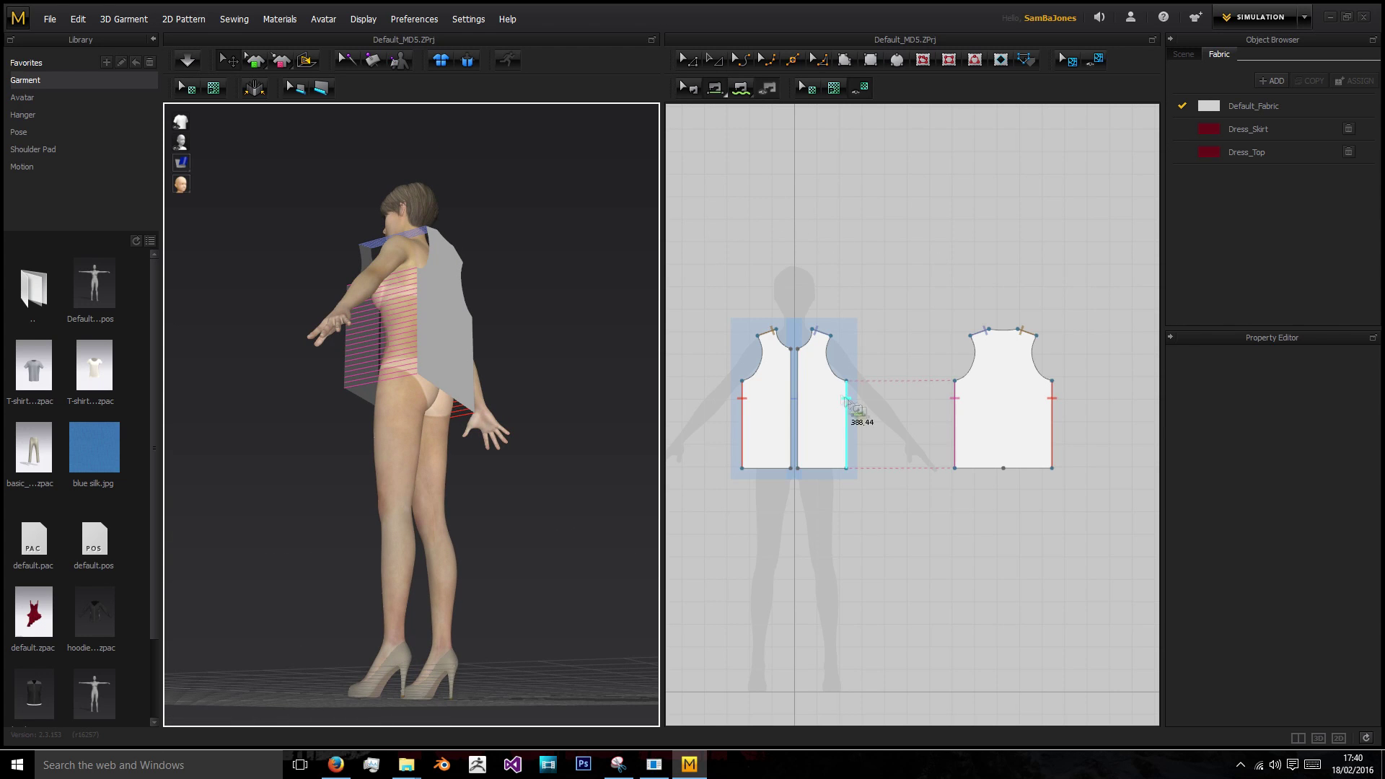
- Simulate the sewn garment to drape it on the avatar and view it from the front
{"action": "left_click", "coordinate": [687, 60]}
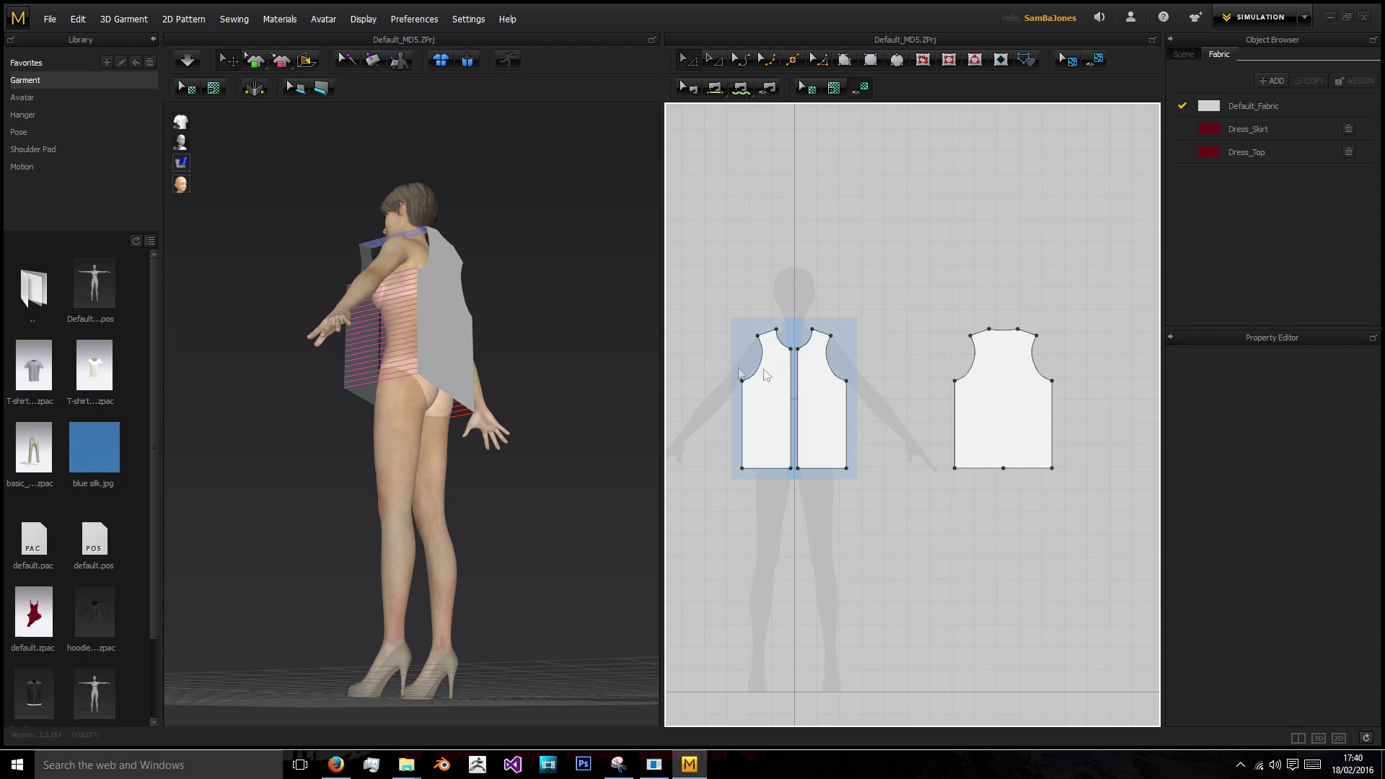
{"action": "right_click", "coordinate": [830, 381]}
{"action": "left_click", "coordinate": [1027, 352]}
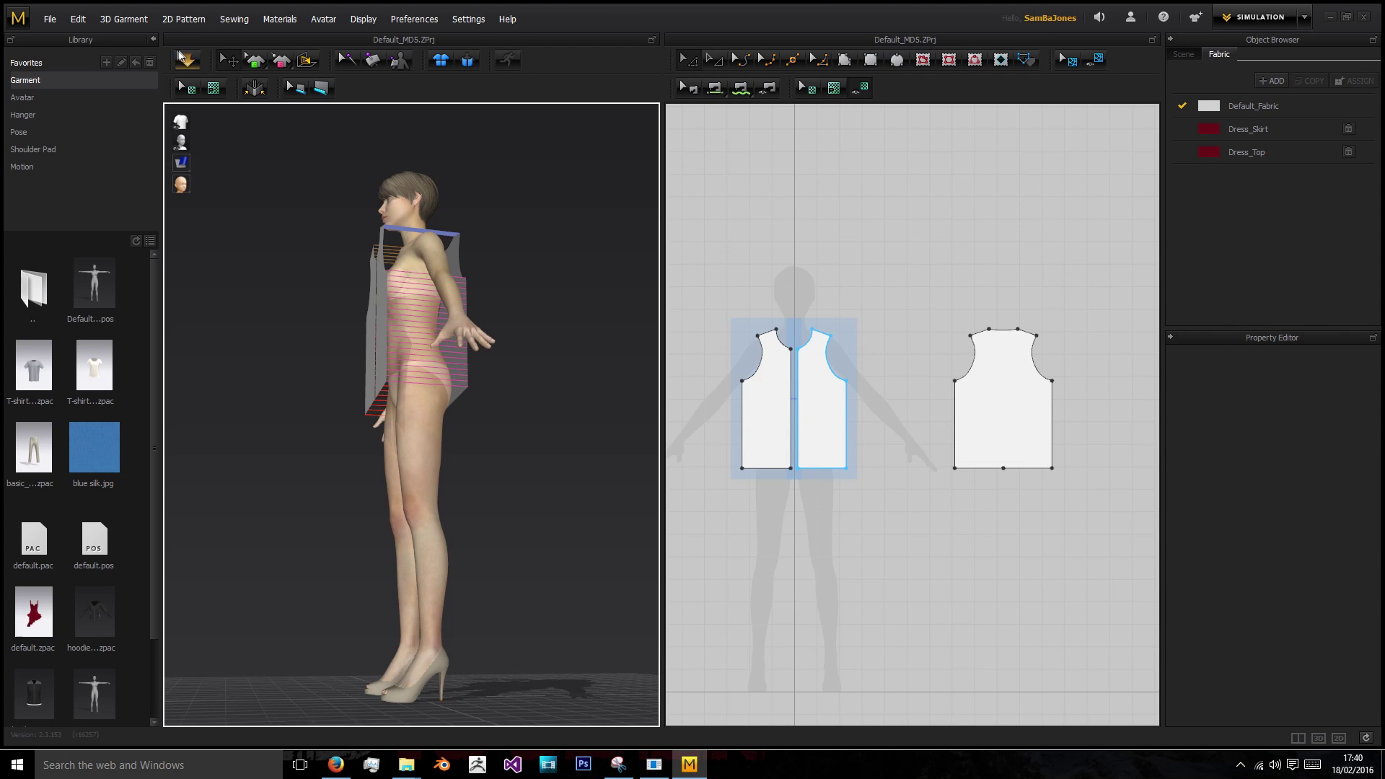
{"action": "right_click_drag", "start_coordinate": [517, 172], "coordinate": [445, 297]}
{"action": "left_click", "coordinate": [447, 298]}
{"action": "left_click", "coordinate": [566, 238]}
{"action": "right_click_drag", "start_coordinate": [565, 238], "coordinate": [529, 245]}
- Undo the simulation so the pattern pieces return to their flat arrangement around the avatar
{"action": "key", "text": "ctrl+z"}
{"action": "key", "text": "ctrl+z"}
{"action": "key", "text": "ctrl+z"}
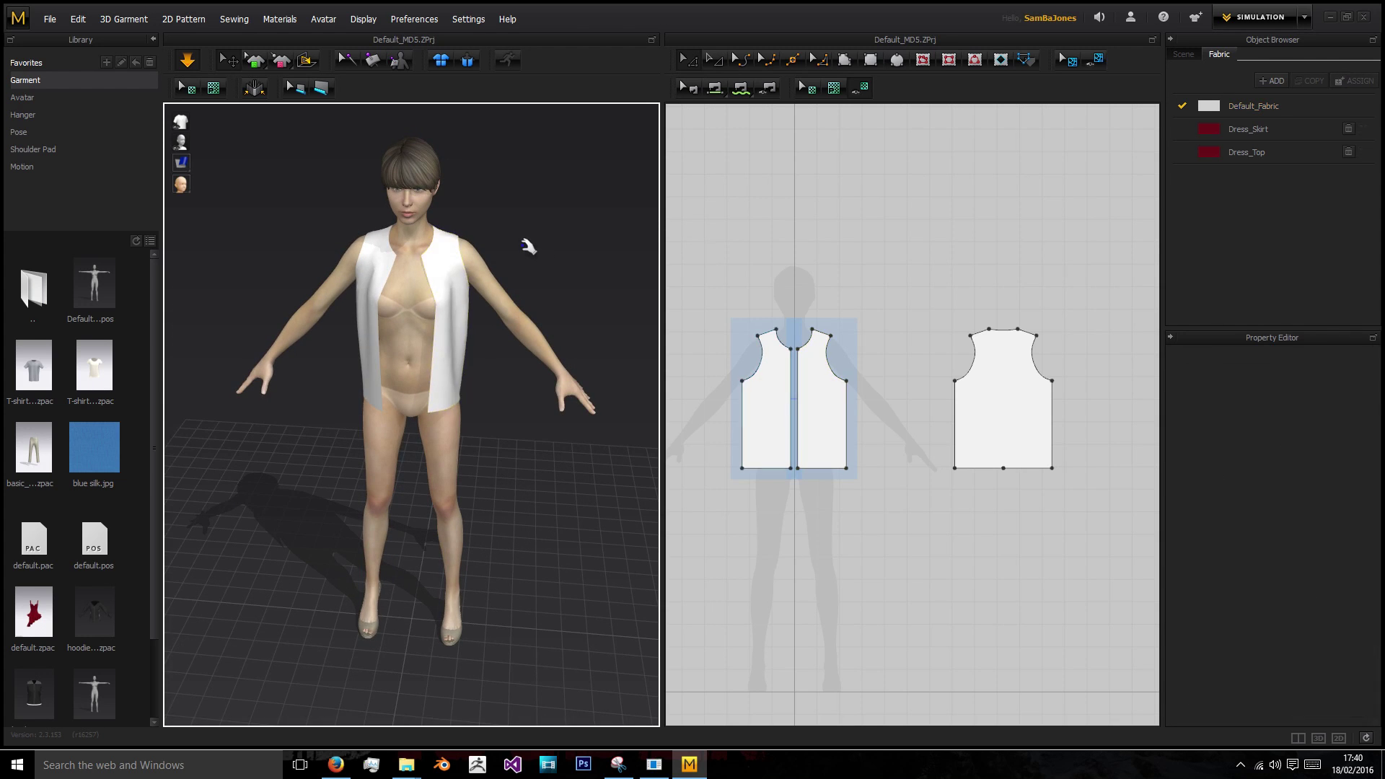
- Move the two front panels slightly apart in the 2D pattern to widen the centre gap
{"action": "scroll", "coordinate": [854, 471], "scroll_direction": "up", "scroll_amount": 5}
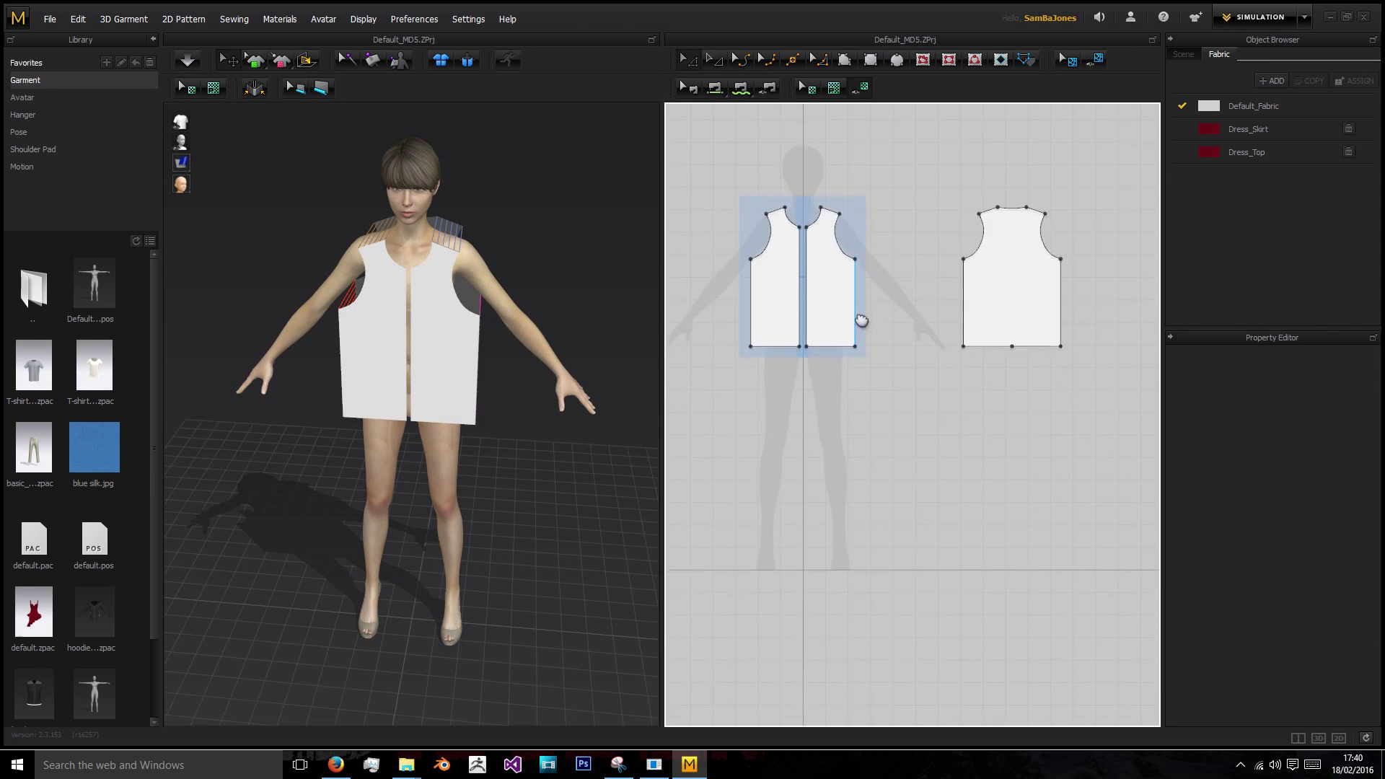
{"action": "left_click", "coordinate": [827, 266]}
{"action": "middle_click_drag", "start_coordinate": [830, 298], "coordinate": [881, 362]}
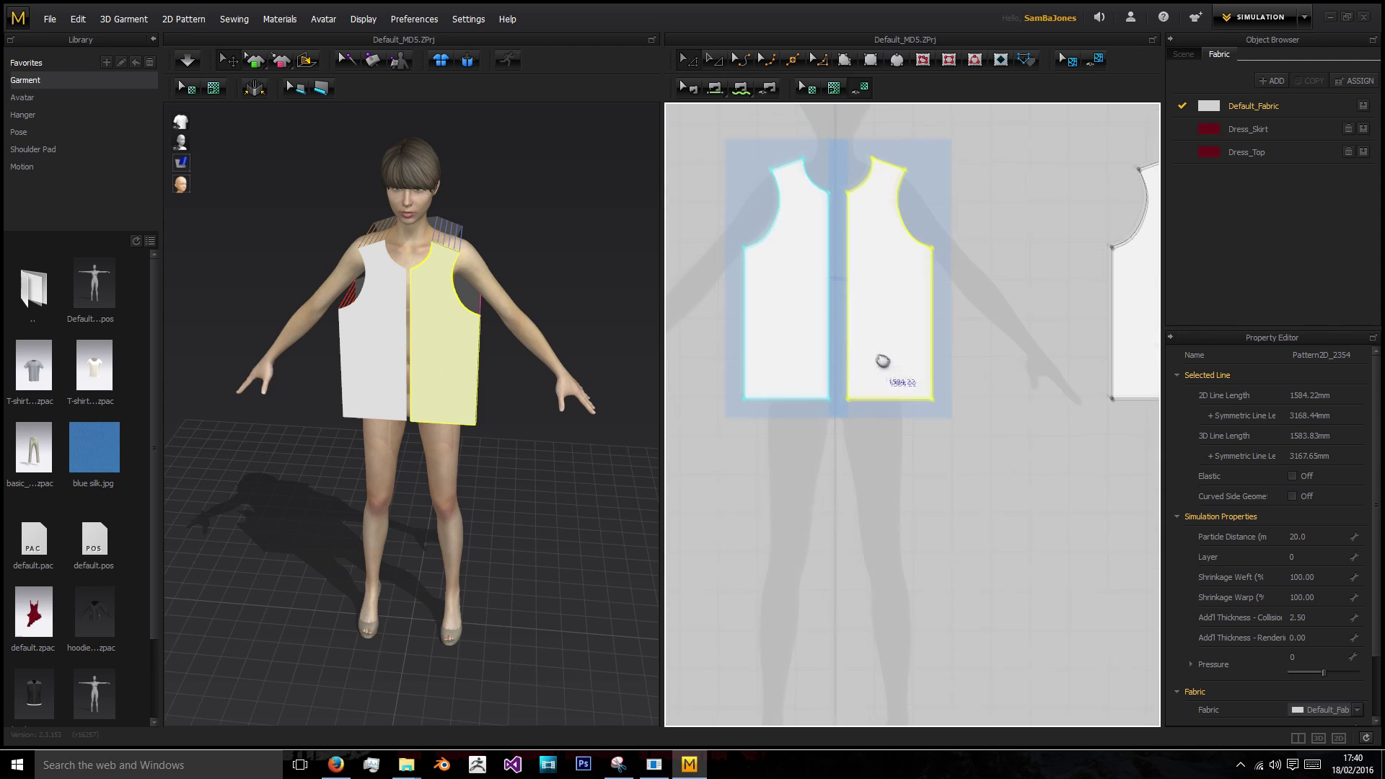
{"action": "left_click_drag", "start_coordinate": [807, 322], "coordinate": [801, 343]}
{"action": "left_click", "coordinate": [829, 413]}
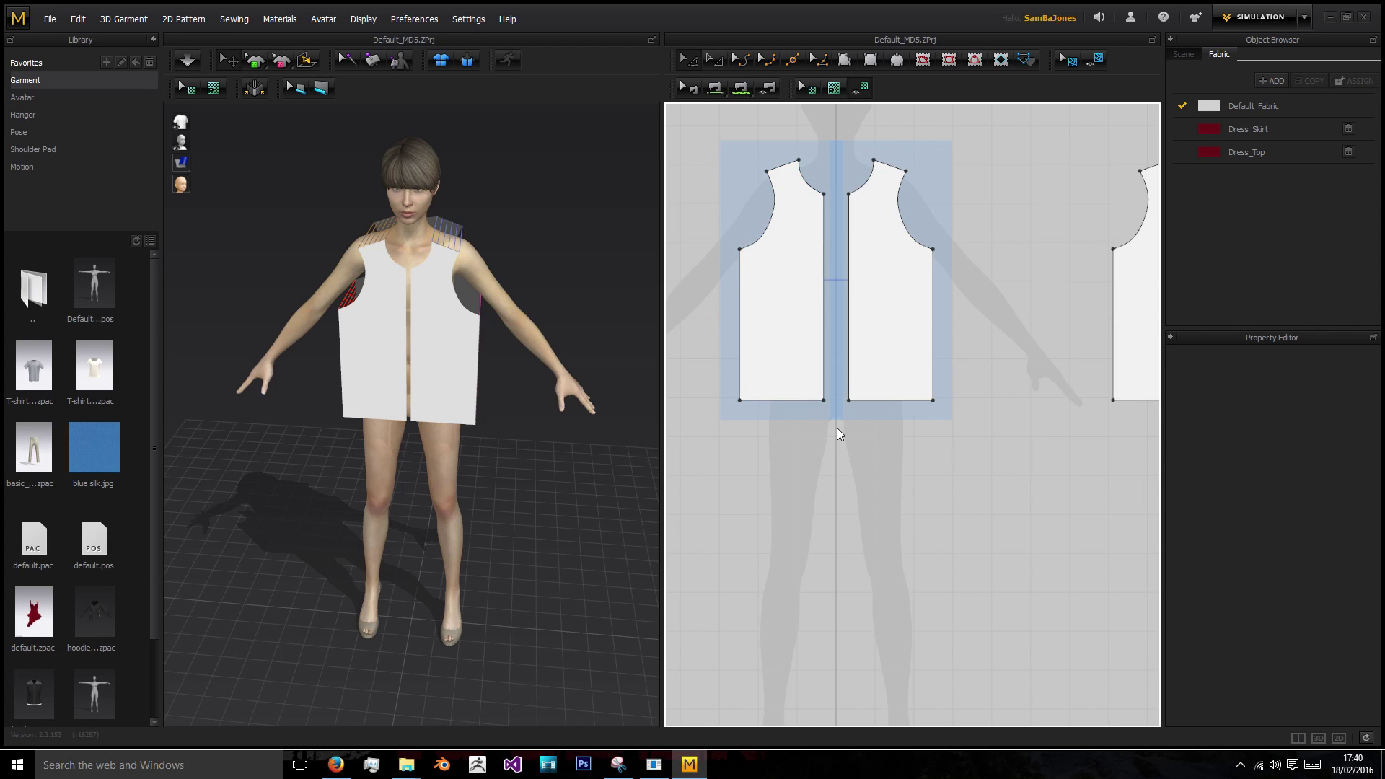
- Check the length of the left front panel's centre edge
{"action": "right_click", "coordinate": [828, 428]}
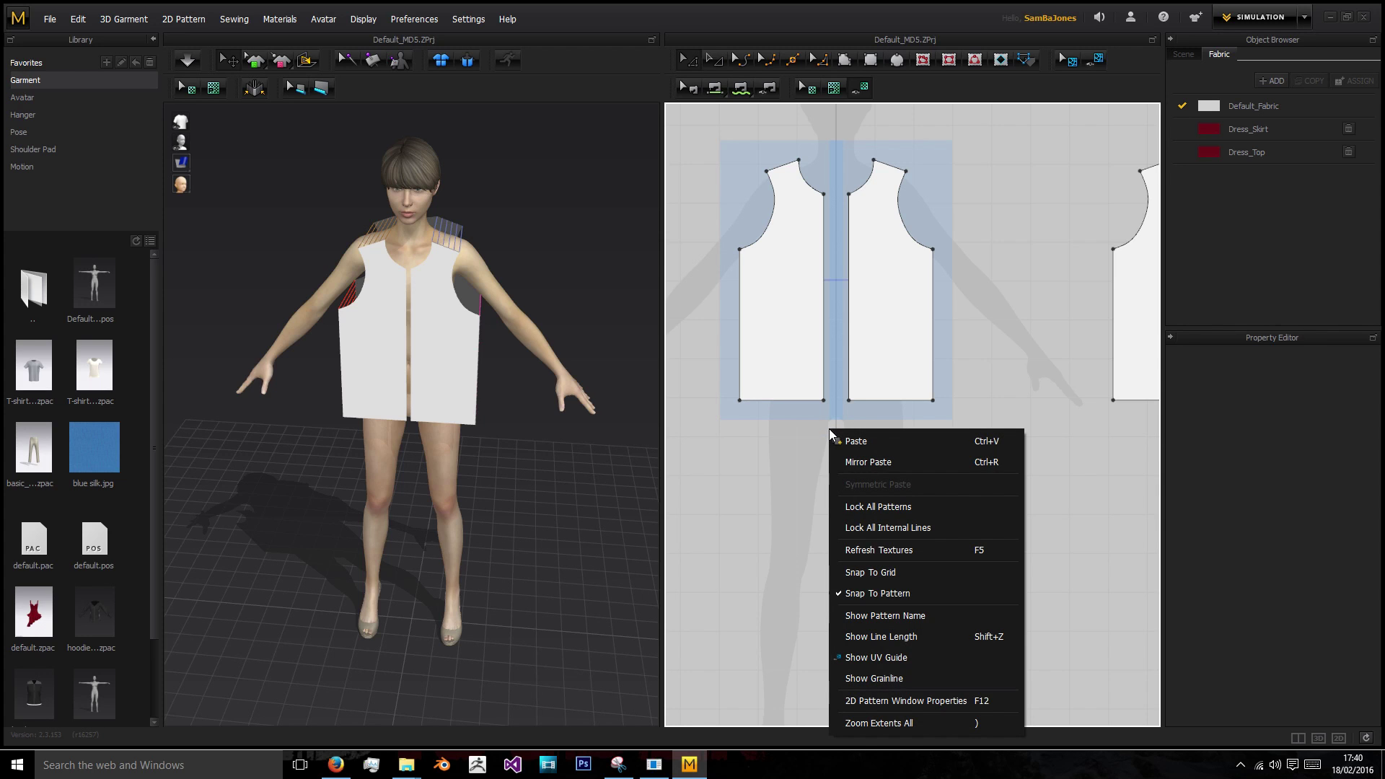
{"action": "key", "text": "Escape"}
{"action": "left_click", "coordinate": [870, 61]}
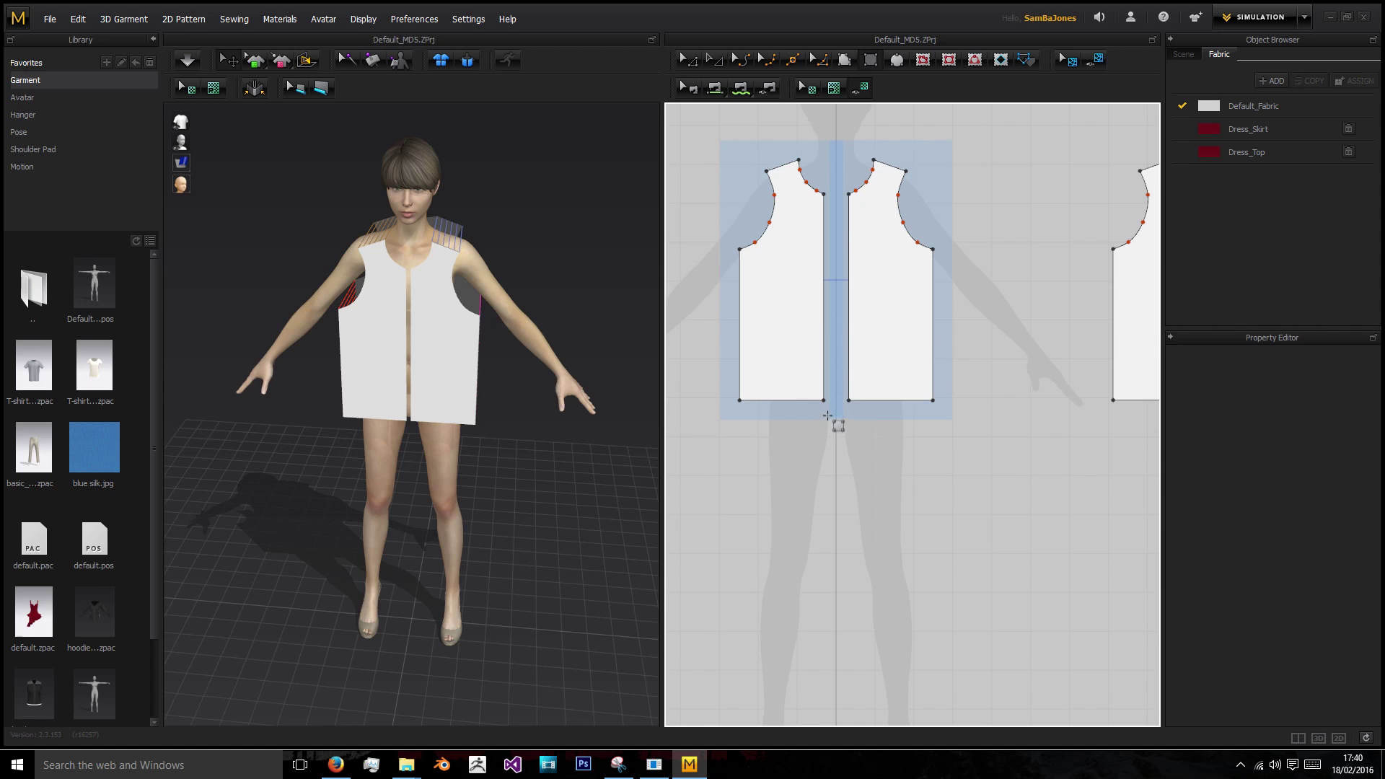
{"action": "left_click", "coordinate": [684, 61]}
{"action": "left_click", "coordinate": [826, 253]}
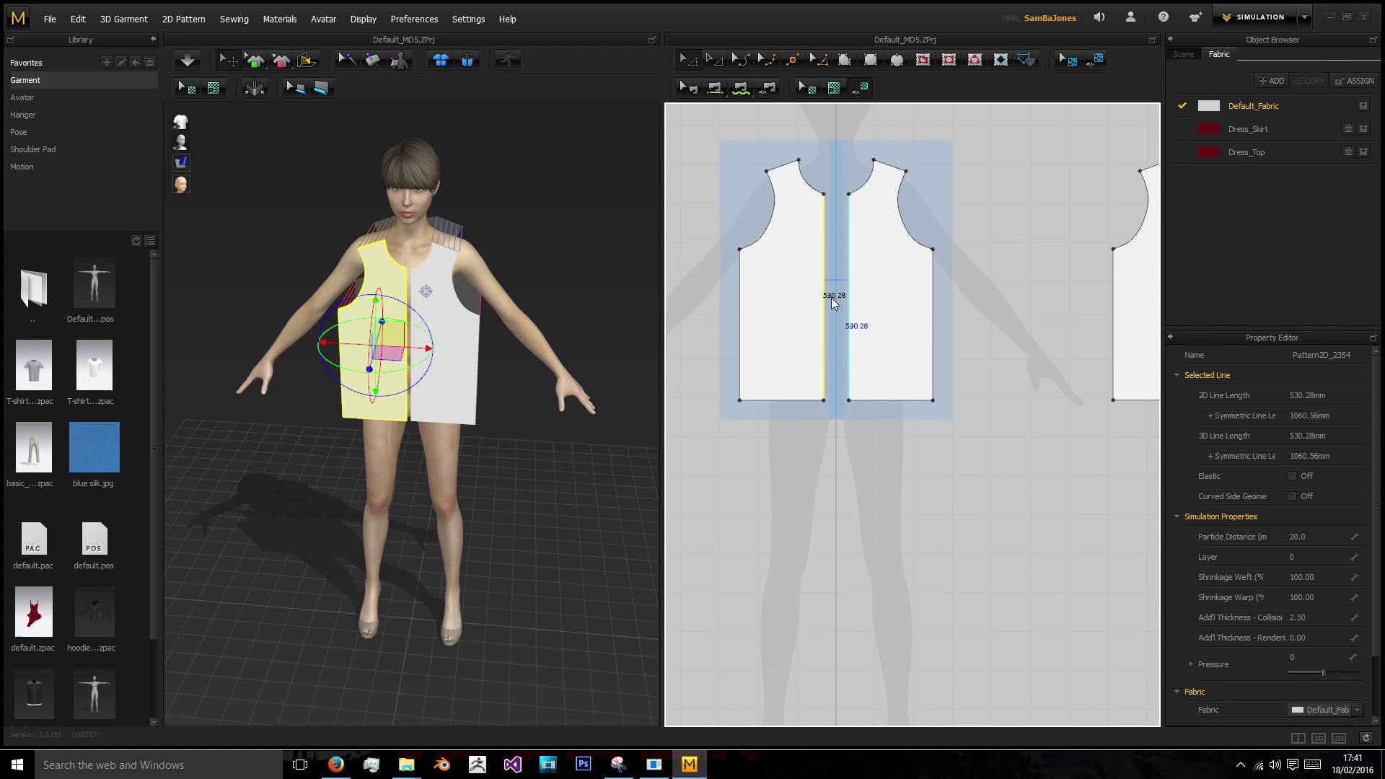
- Create a narrow rectangular strip 10 mm wide and 538.22 mm high between the front panels
{"action": "left_click", "coordinate": [871, 60]}
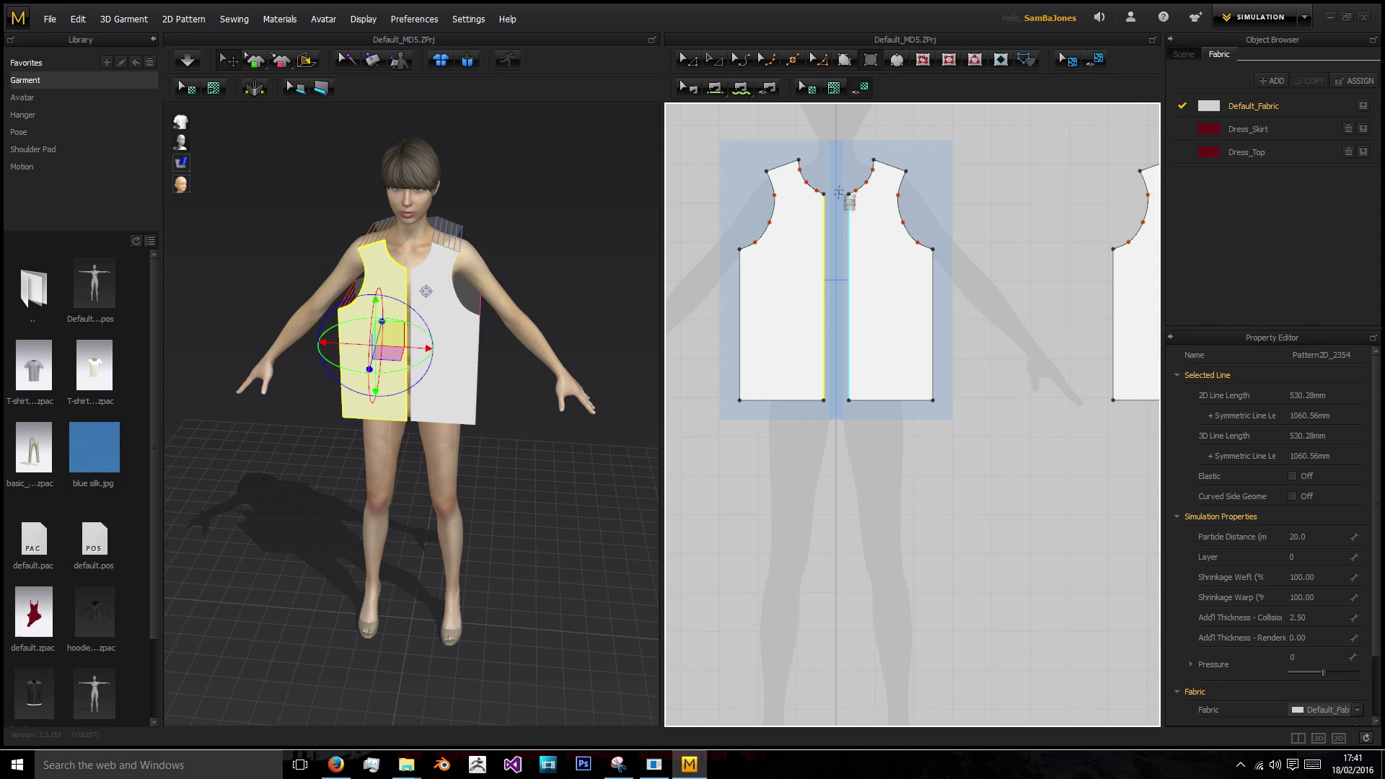
{"action": "left_click", "coordinate": [833, 237]}
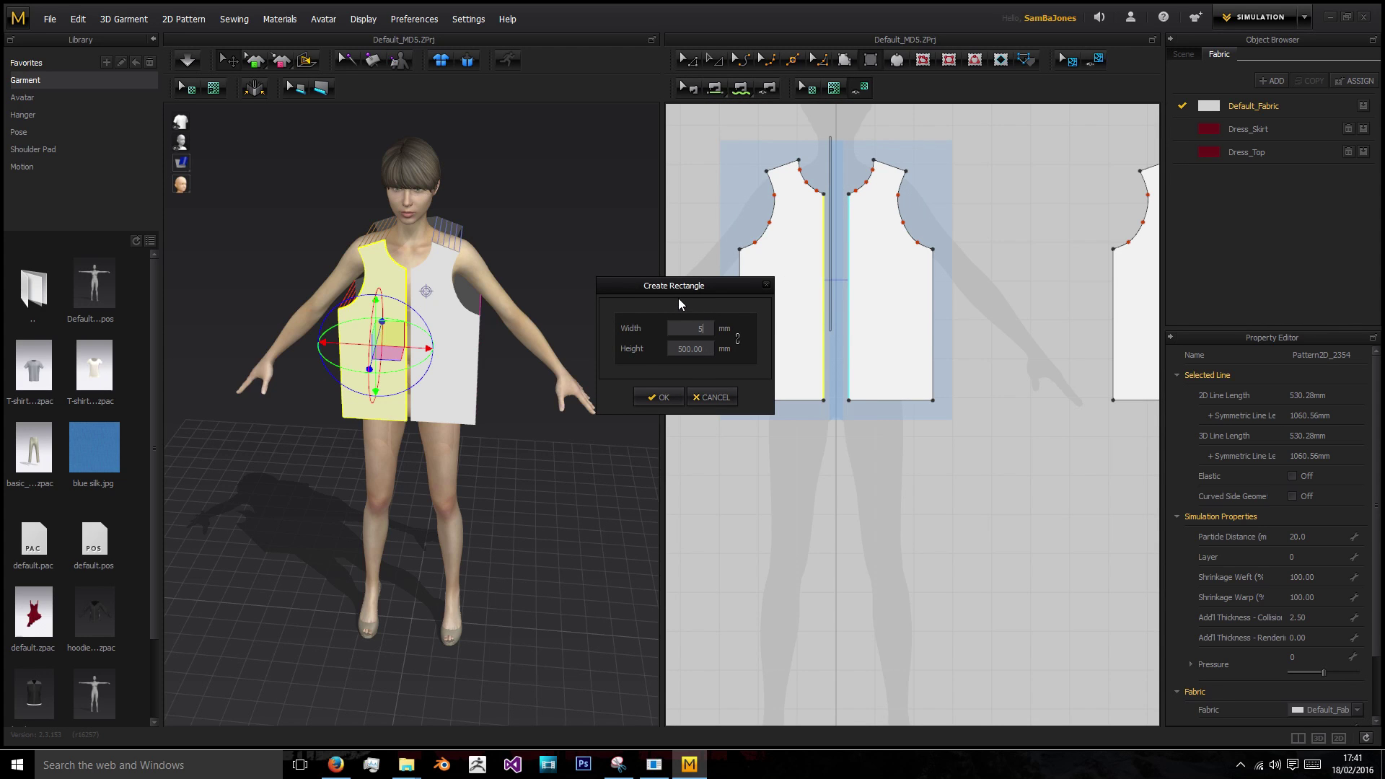
{"action": "type", "text": "538.22"}
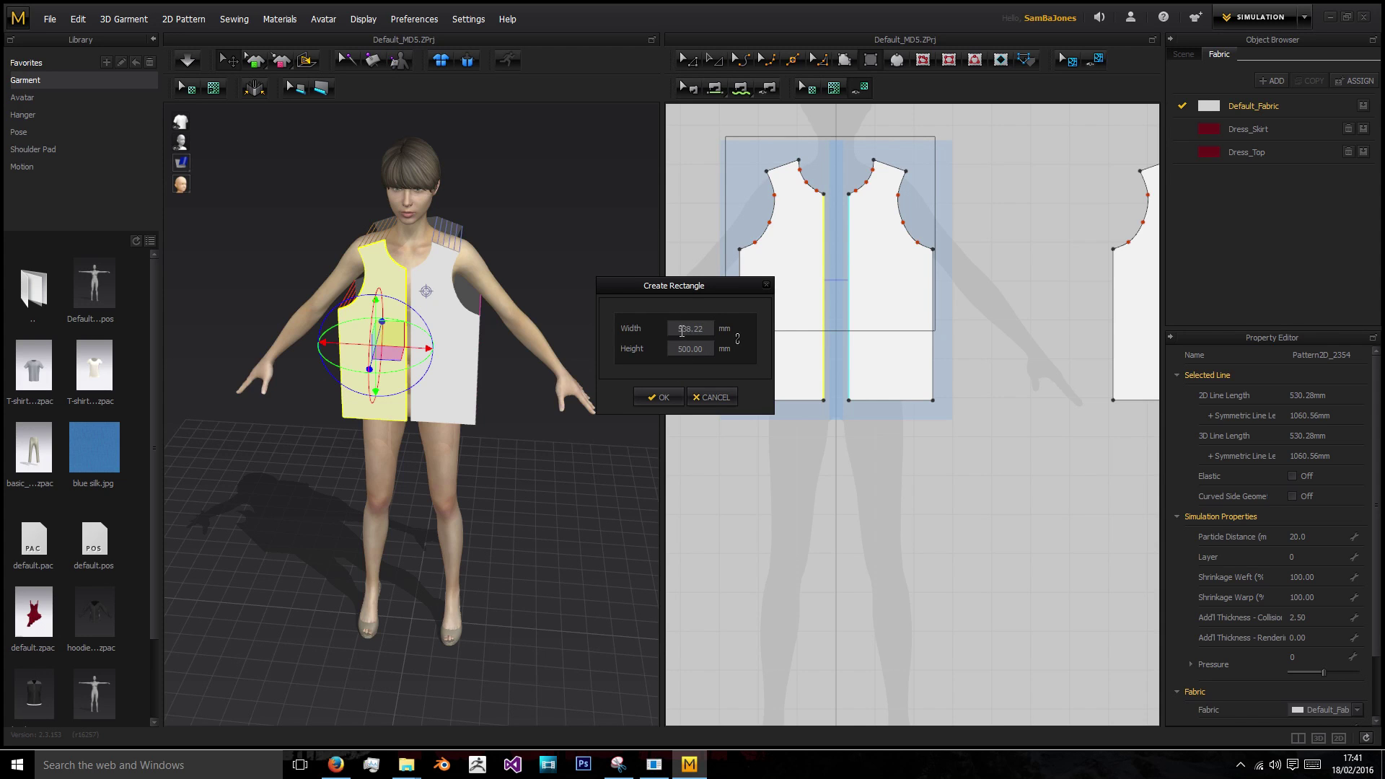
{"action": "left_click_drag", "start_coordinate": [676, 349], "coordinate": [695, 324]}
{"action": "type", "text": "538.22"}
{"action": "left_click", "coordinate": [659, 397]}
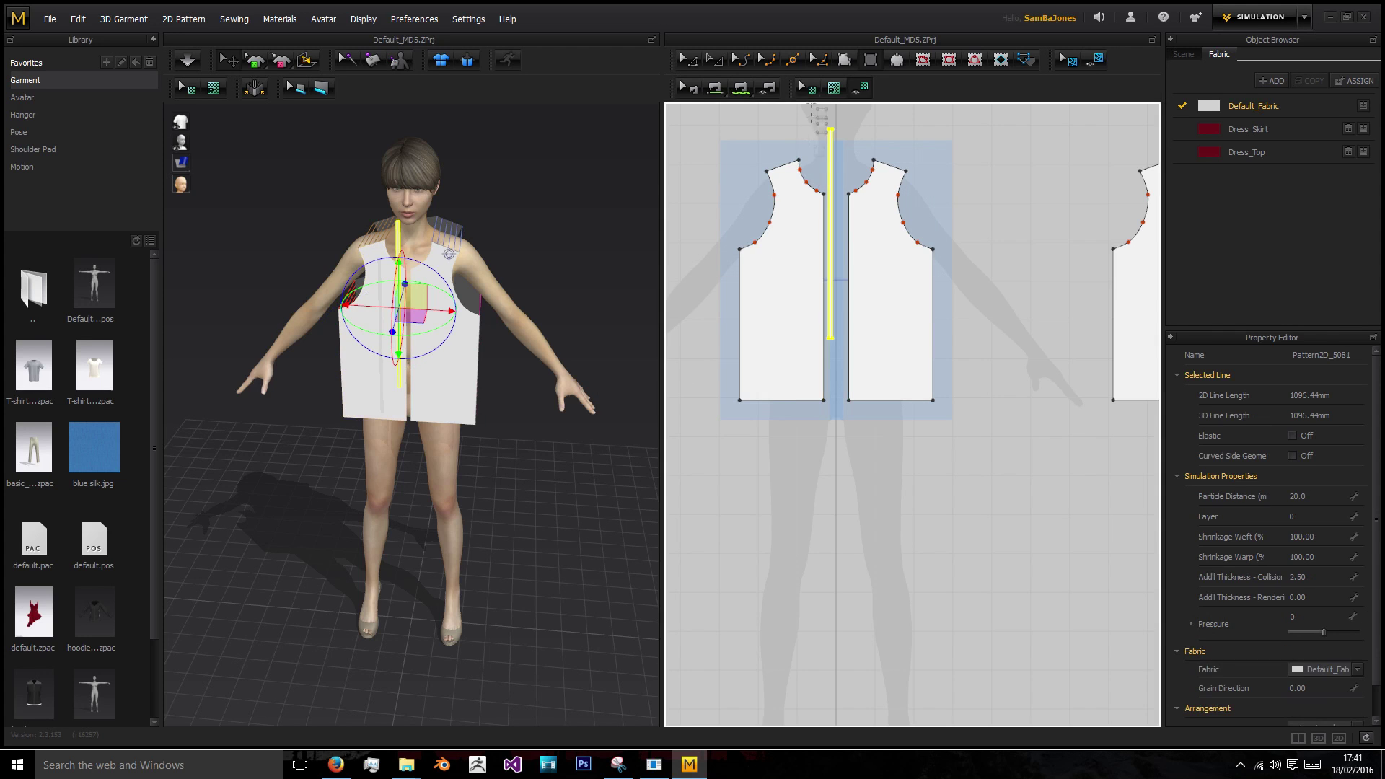
- Move the strip down beside the left front panel's centre edge, aligning its top with the panel's centre neck point
{"action": "scroll", "coordinate": [806, 223], "scroll_direction": "up", "scroll_amount": 3}
{"action": "left_click_drag", "start_coordinate": [858, 238], "coordinate": [856, 351]}
{"action": "left_click", "coordinate": [865, 341]}
{"action": "left_click", "coordinate": [856, 353]}
- Duplicate the strip and place the copy beside the right front panel's centre edge, level with the first
{"action": "key", "text": "ctrl+c"}
{"action": "key", "text": "ctrl+v"}
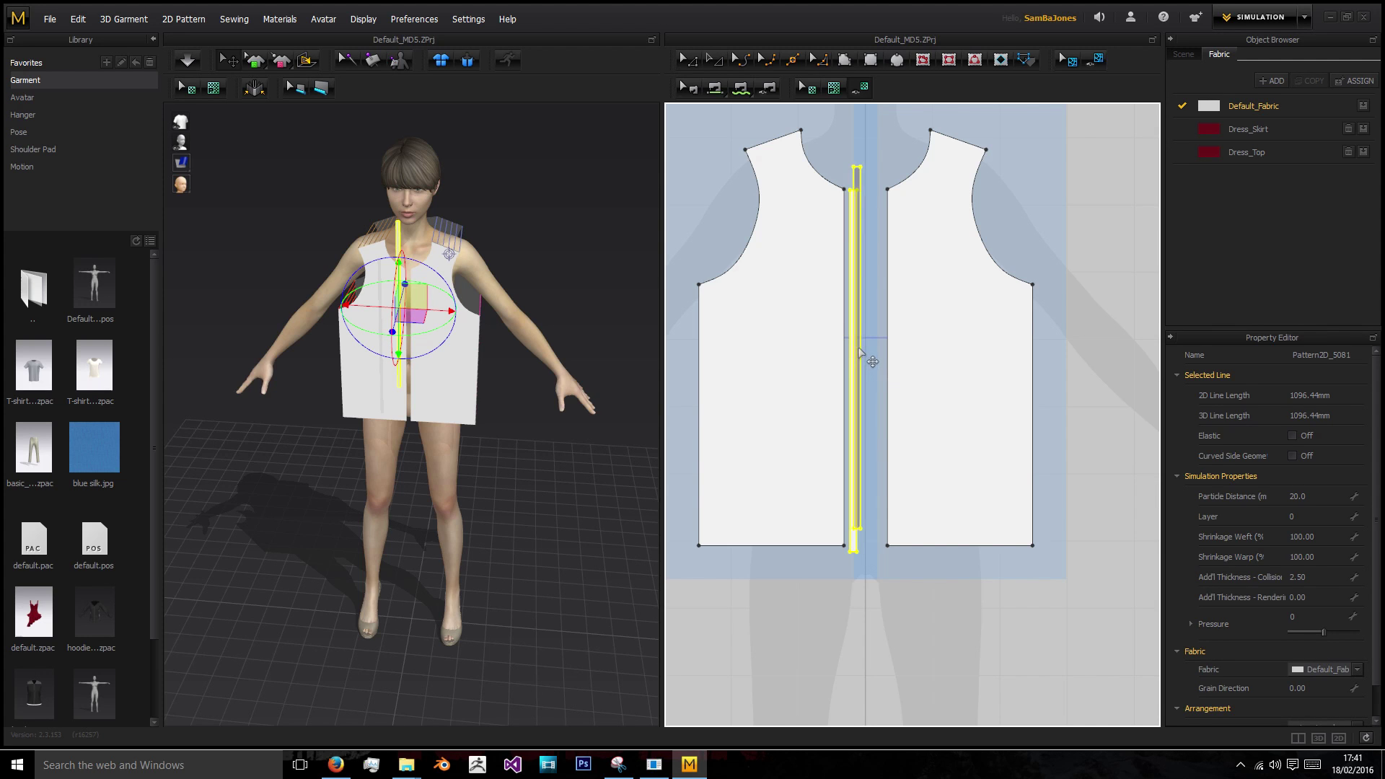
{"action": "left_click", "coordinate": [876, 372]}
{"action": "left_click", "coordinate": [1089, 476]}
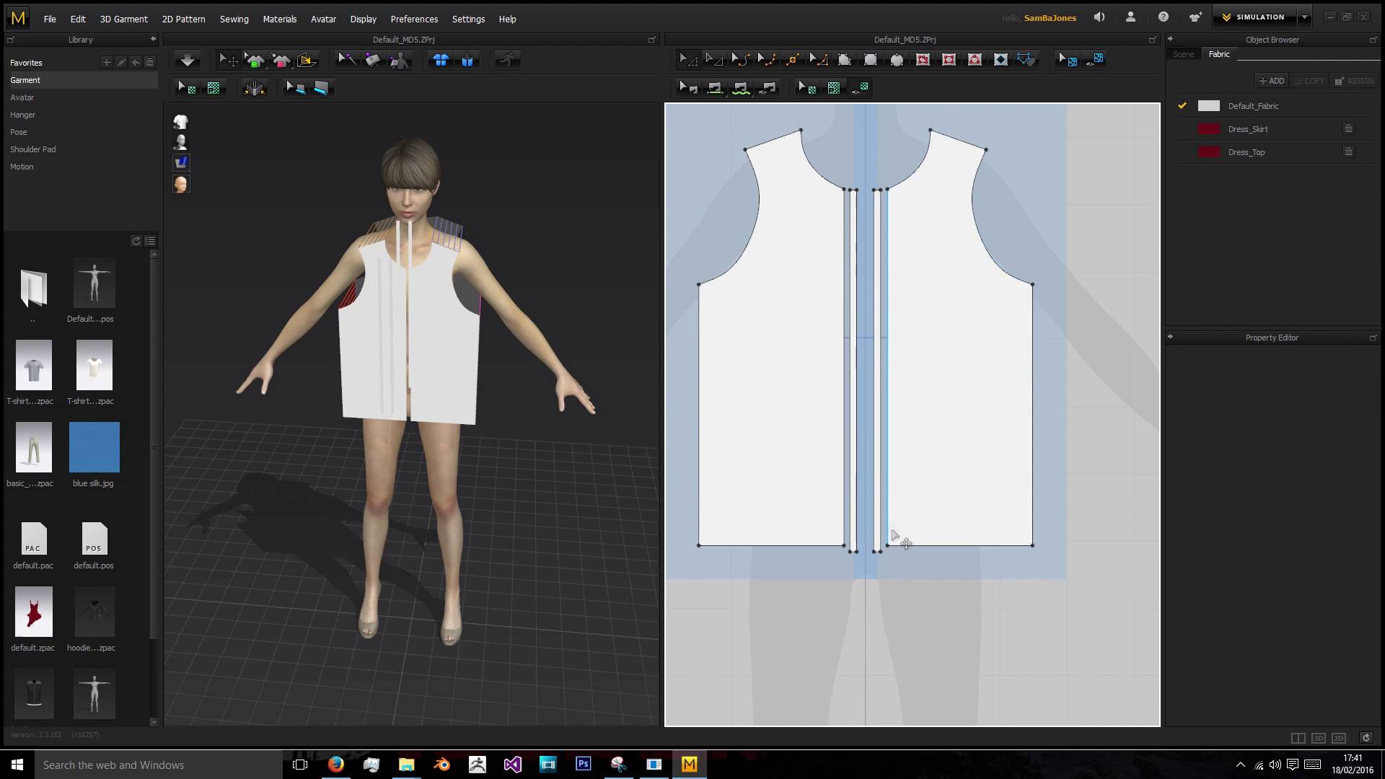
- Compare the length of the right strip's long edge with that of the right front panel's centre edge
{"action": "left_click", "coordinate": [888, 532]}
{"action": "scroll", "coordinate": [886, 546], "scroll_direction": "up", "scroll_amount": 3}
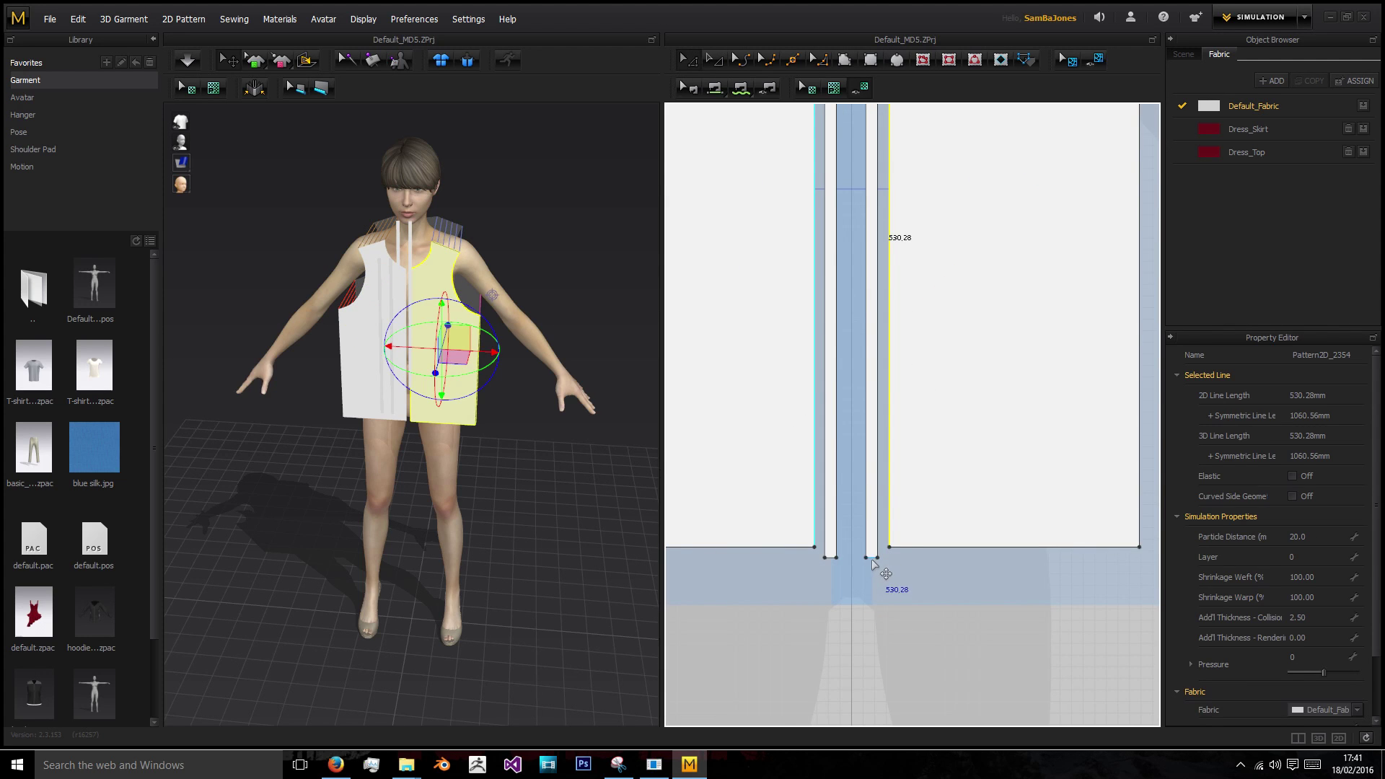
{"action": "left_click", "coordinate": [871, 559]}
{"action": "scroll", "coordinate": [873, 563], "scroll_direction": "up", "scroll_amount": 1}
{"action": "scroll", "coordinate": [883, 516], "scroll_direction": "down", "scroll_amount": 2}
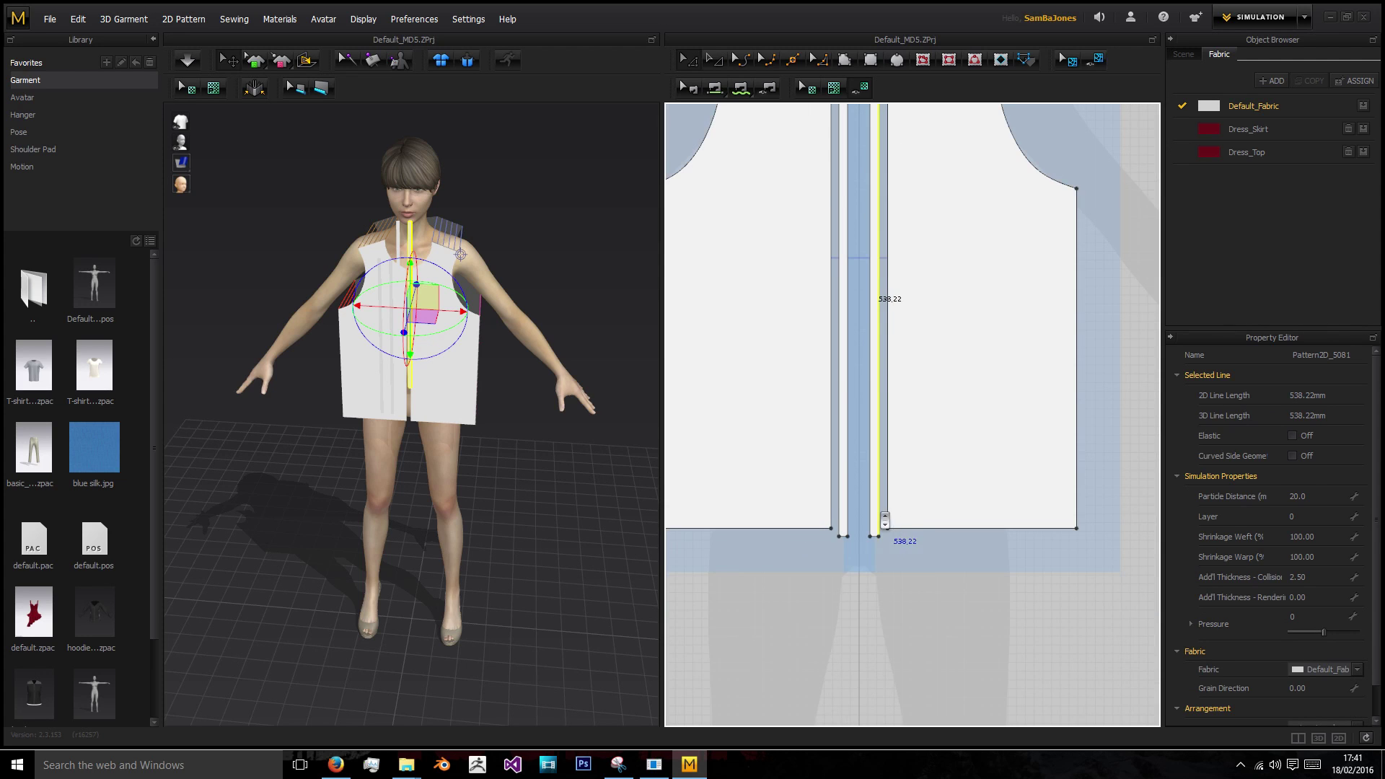
{"action": "left_click", "coordinate": [888, 359]}
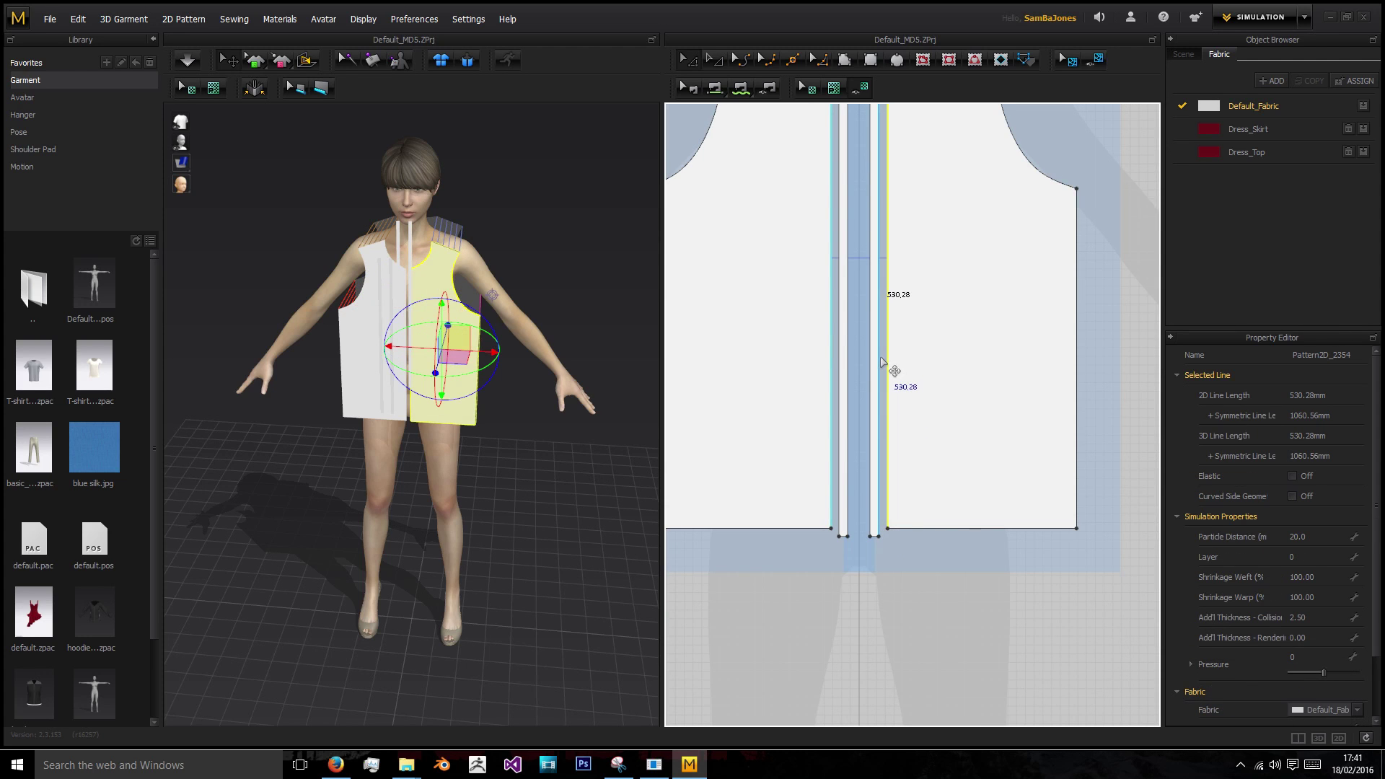
{"action": "left_click", "coordinate": [879, 368]}
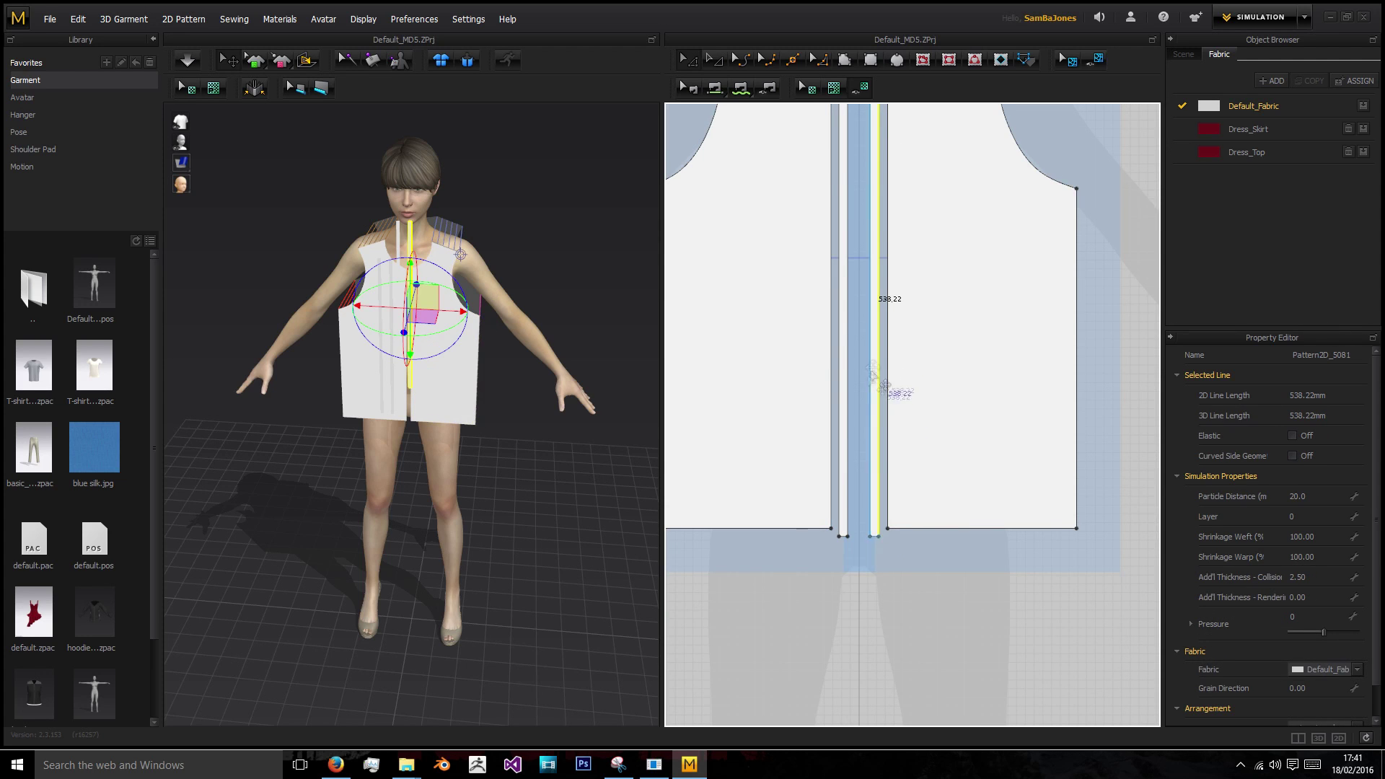
{"action": "left_click", "coordinate": [897, 473]}
{"action": "left_click", "coordinate": [886, 478]}
{"action": "left_click", "coordinate": [888, 481]}
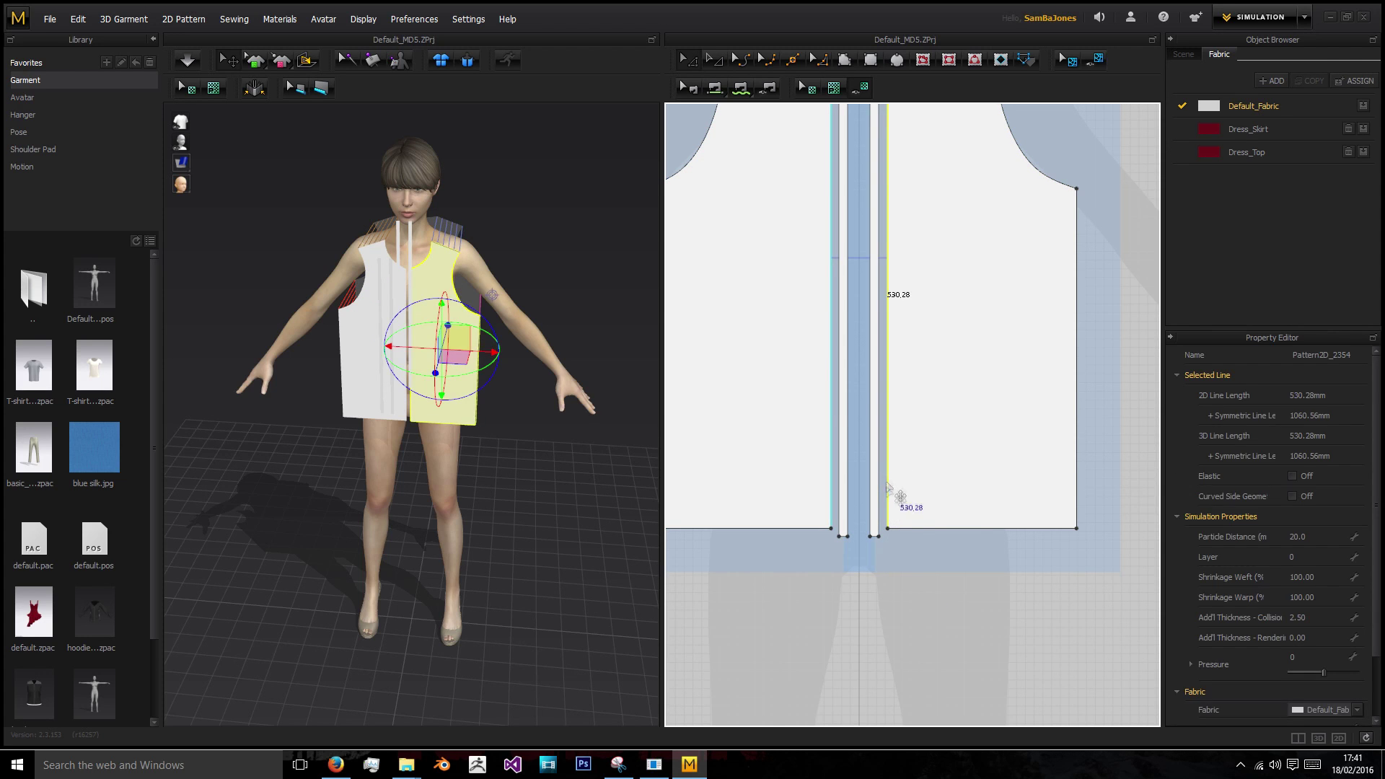
- Lengthen both strips to 538.28 mm by moving their bottom edges together with an exact distance
{"action": "left_click", "coordinate": [850, 541]}
{"action": "scroll", "coordinate": [844, 542], "scroll_direction": "up", "scroll_amount": 2}
{"action": "left_click", "coordinate": [844, 531]}
{"action": "left_click", "coordinate": [896, 531], "text": "shift"}
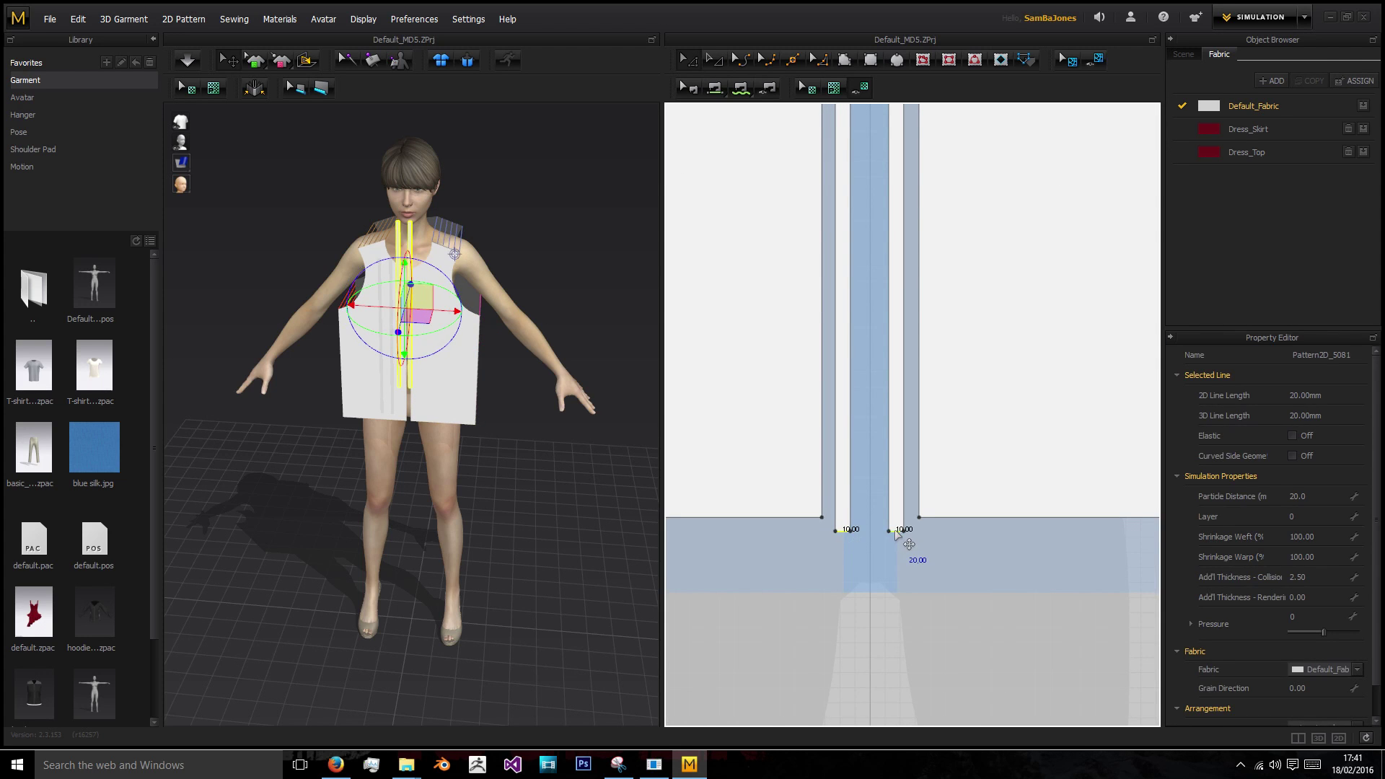
{"action": "left_click_drag", "start_coordinate": [897, 531], "coordinate": [894, 533]}
{"action": "right_click", "coordinate": [894, 533]}
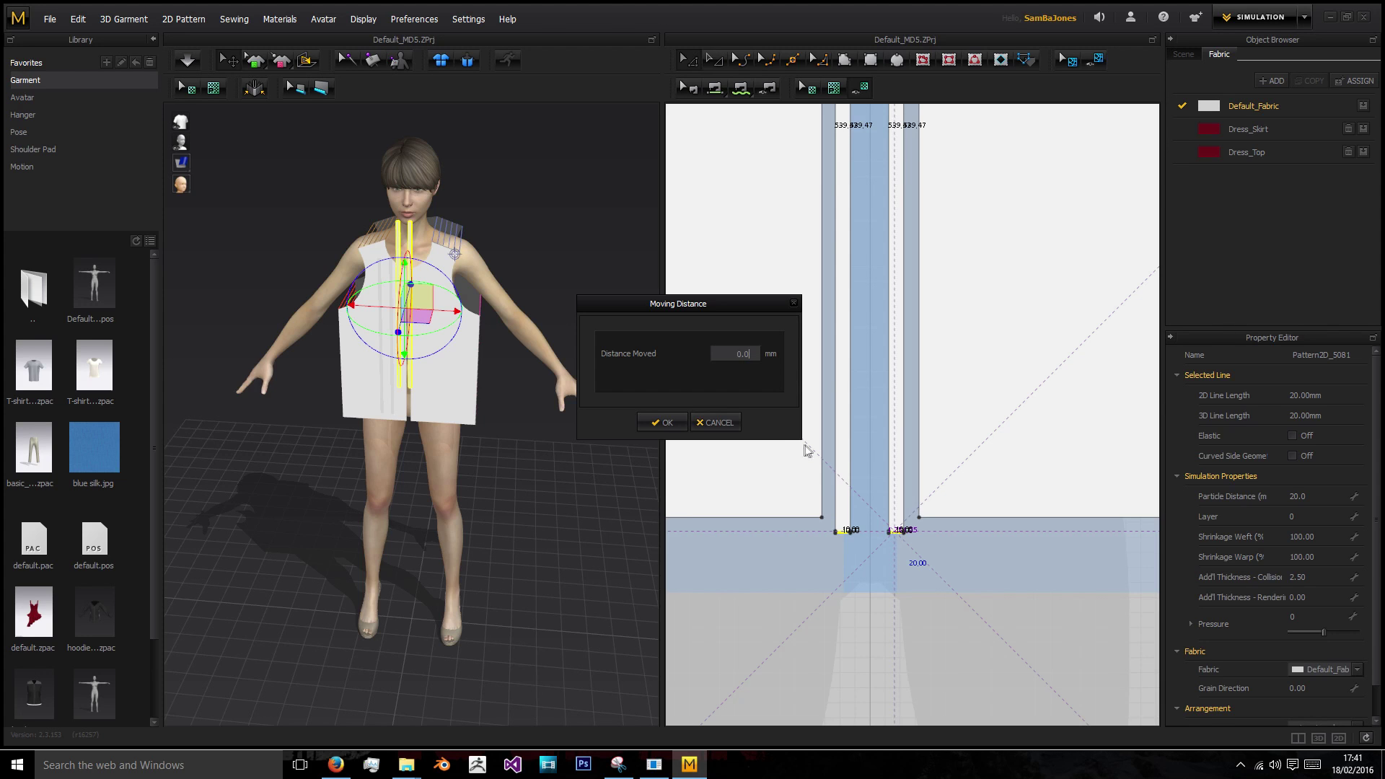
{"action": "left_click", "coordinate": [678, 424]}
{"action": "left_click", "coordinate": [902, 508]}
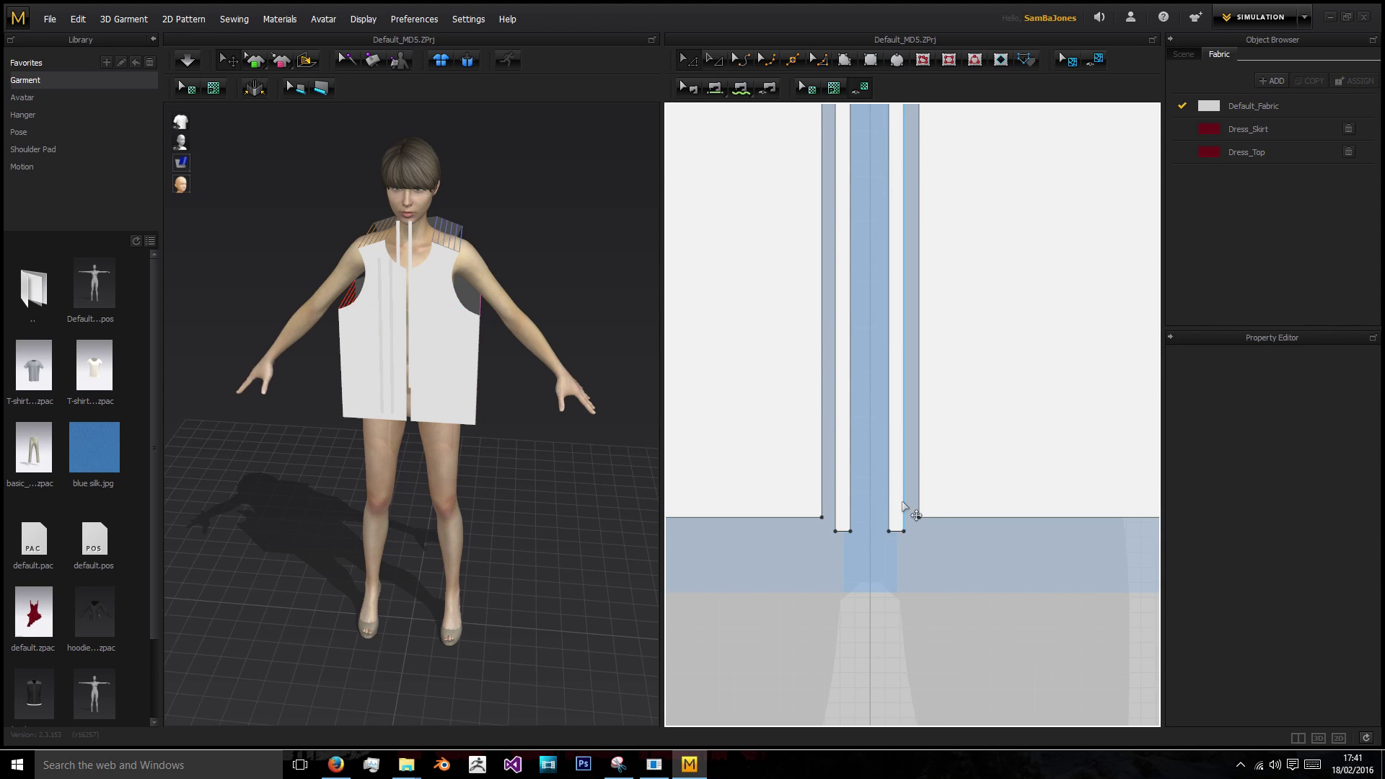
- Recheck the right strip's adjusted long edge against the right front panel's centre edge length
{"action": "left_click", "coordinate": [903, 497]}
{"action": "scroll", "coordinate": [911, 432], "scroll_direction": "down", "scroll_amount": 1}
{"action": "scroll", "coordinate": [907, 401], "scroll_direction": "up", "scroll_amount": 2}
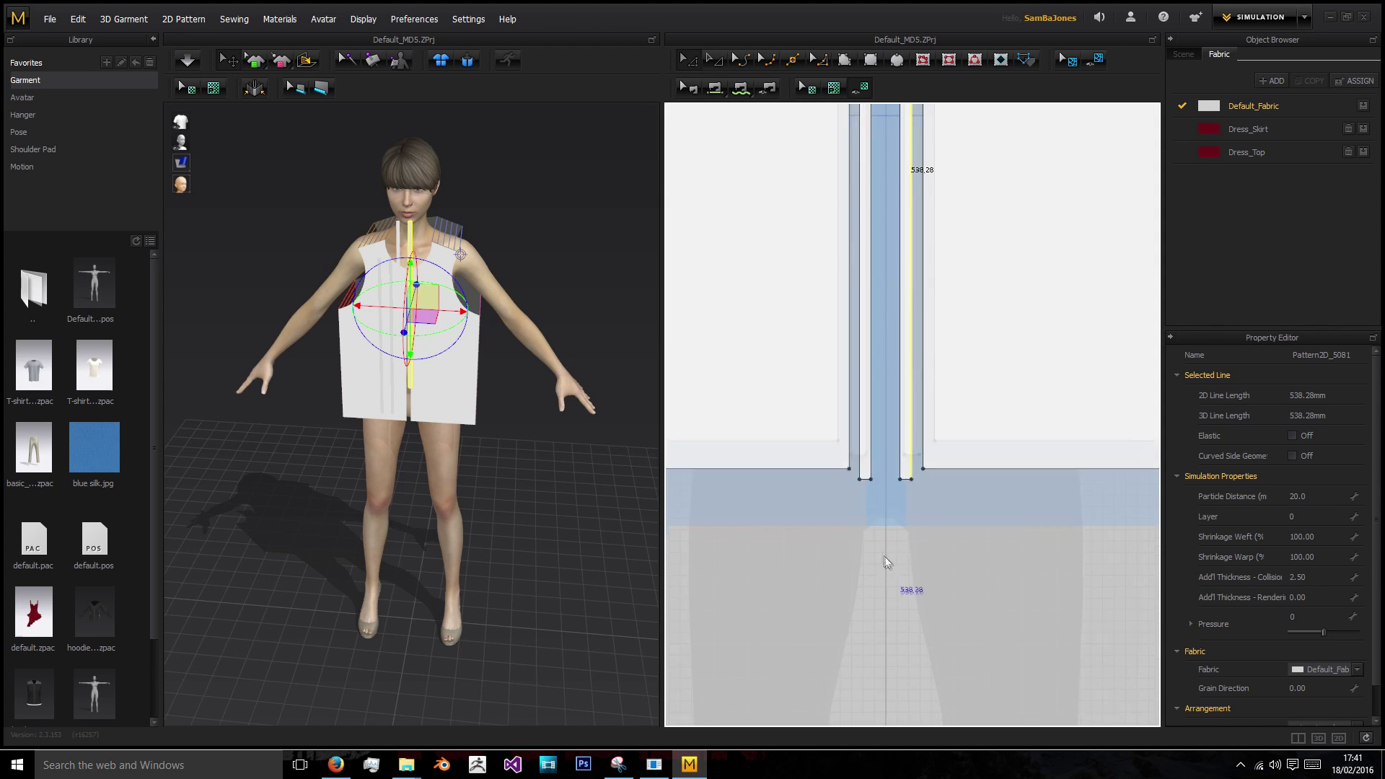
{"action": "left_click", "coordinate": [936, 432]}
{"action": "scroll", "coordinate": [938, 497], "scroll_direction": "down", "scroll_amount": 2}
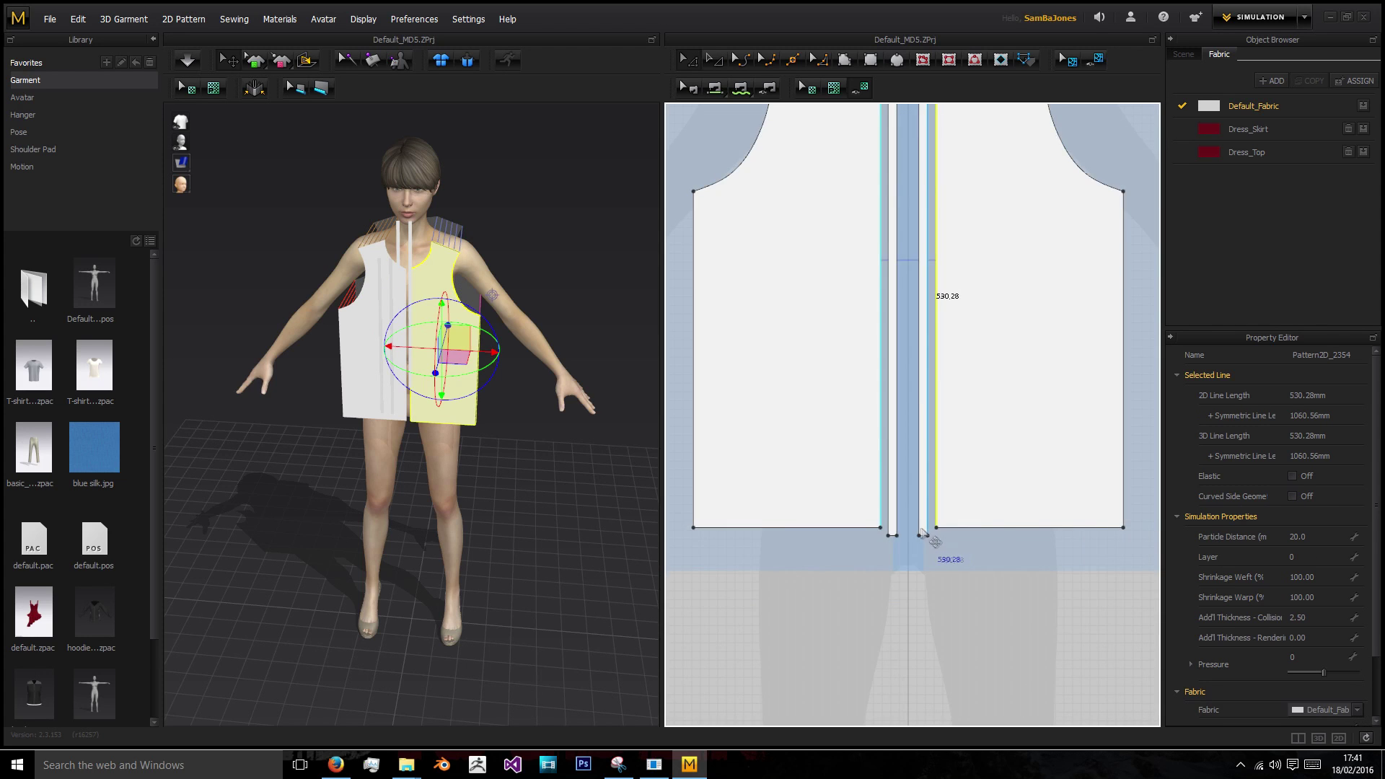
- Shorten both strips by moving their bottom edges up exactly 8 mm to match the front panels' centre edges
{"action": "scroll", "coordinate": [927, 533], "scroll_direction": "up", "scroll_amount": 2}
{"action": "left_click", "coordinate": [885, 540]}
{"action": "left_click", "coordinate": [939, 543], "text": "shift"}
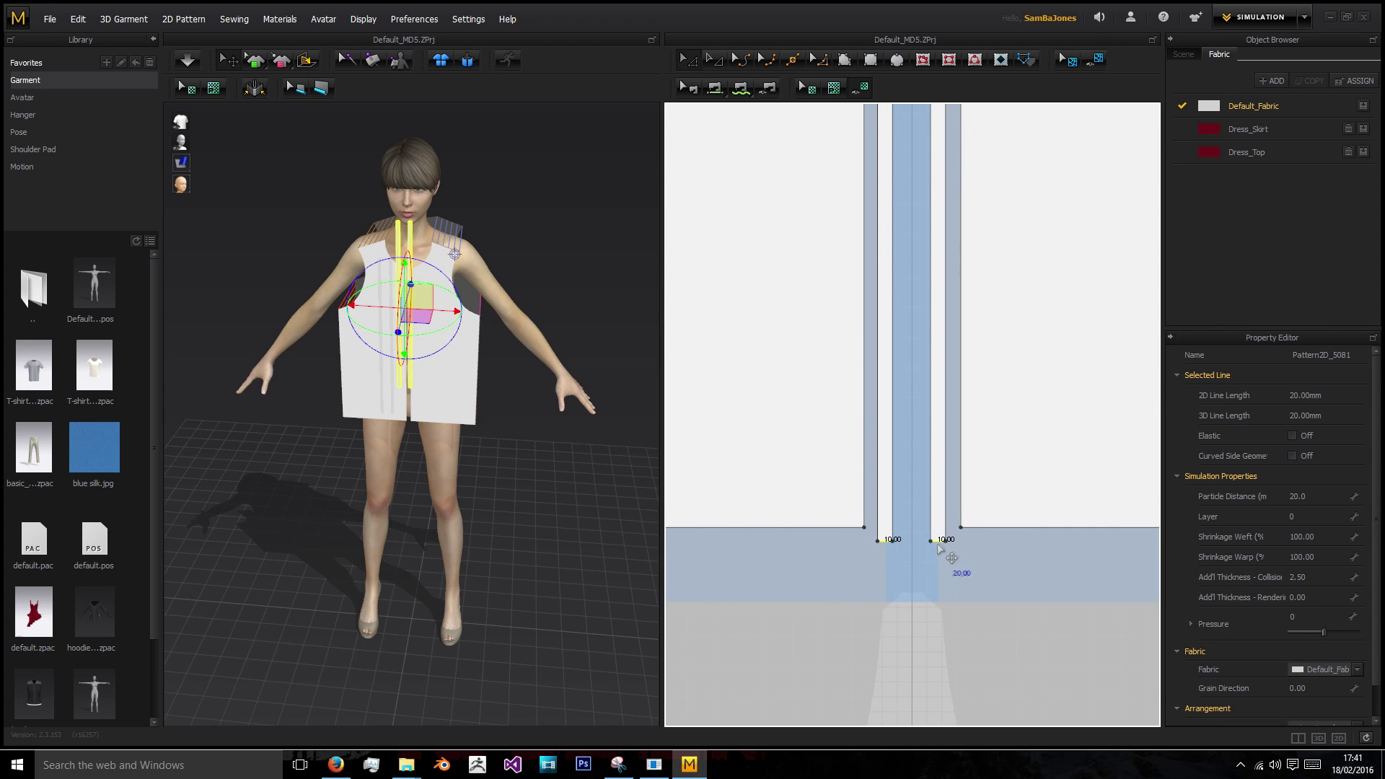
{"action": "left_click_drag", "start_coordinate": [936, 542], "coordinate": [942, 535], "text": "shift"}
{"action": "key", "text": "ctrl+z"}
{"action": "right_click", "coordinate": [942, 535]}
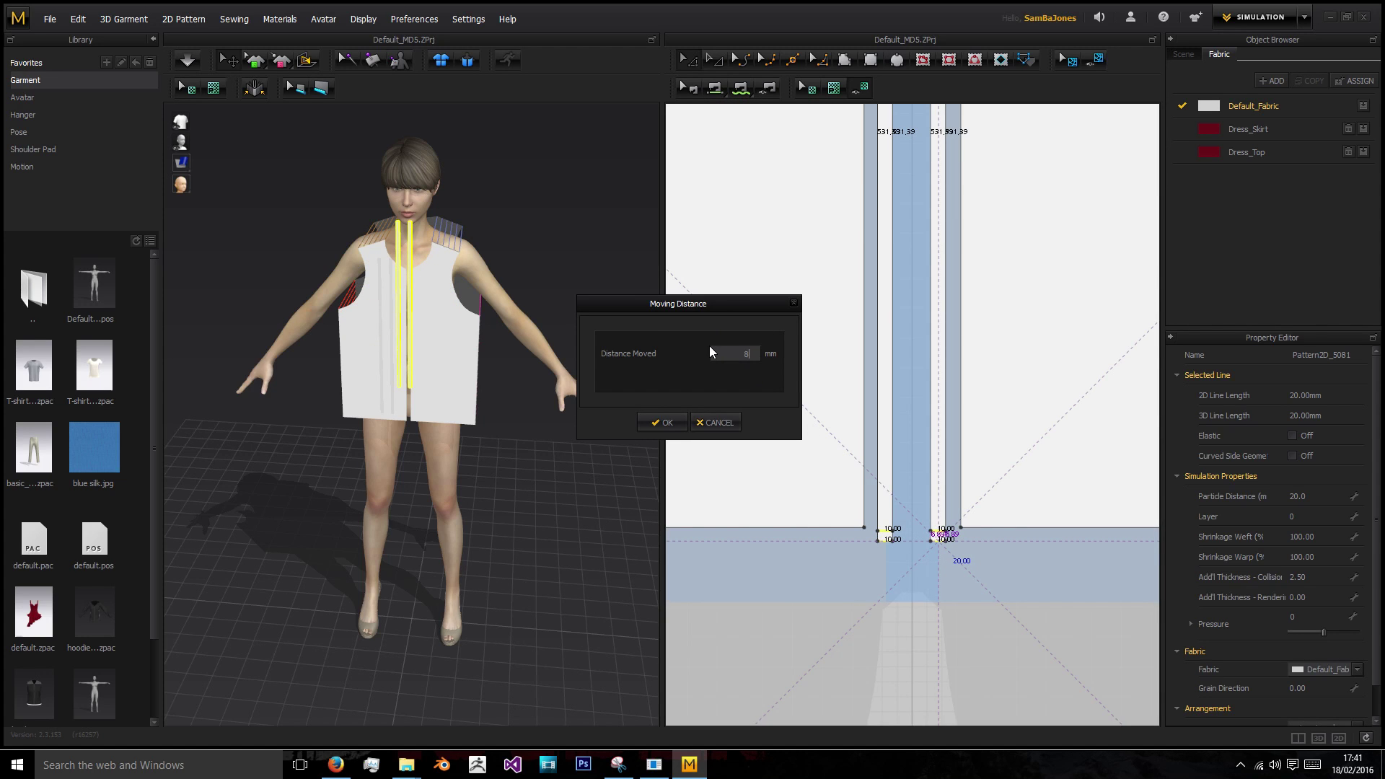
{"action": "type", "text": "8.00"}
{"action": "left_click", "coordinate": [681, 418]}
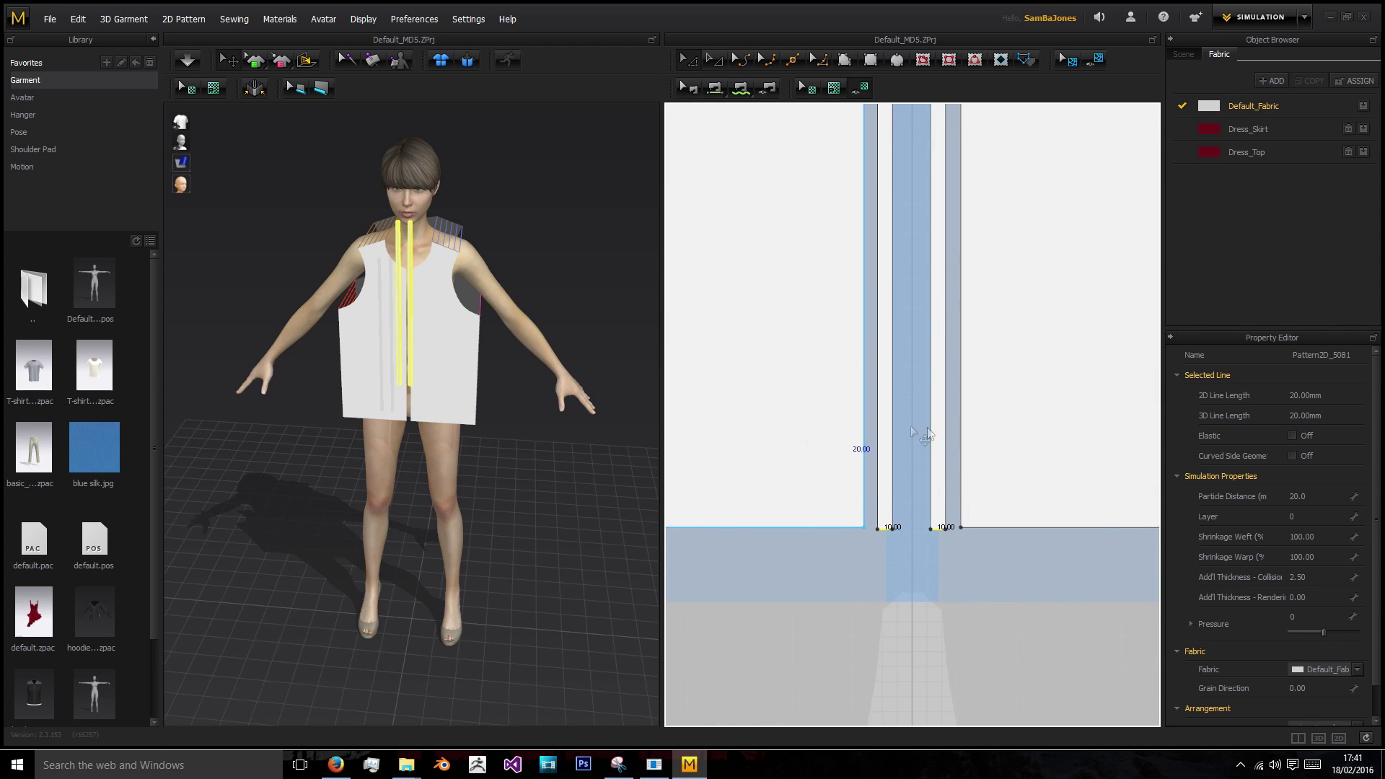
- Sew each narrow strip's outer long edge to the adjoining front panel's centre edge with segment sewing
{"action": "scroll", "coordinate": [906, 408], "scroll_direction": "down", "scroll_amount": 6}
{"action": "middle_click_drag", "start_coordinate": [906, 396], "coordinate": [899, 445]}
{"action": "scroll", "coordinate": [866, 247], "scroll_direction": "up", "scroll_amount": 3}
{"action": "left_click", "coordinate": [906, 221]}
{"action": "right_click_drag", "start_coordinate": [383, 401], "coordinate": [422, 310]}
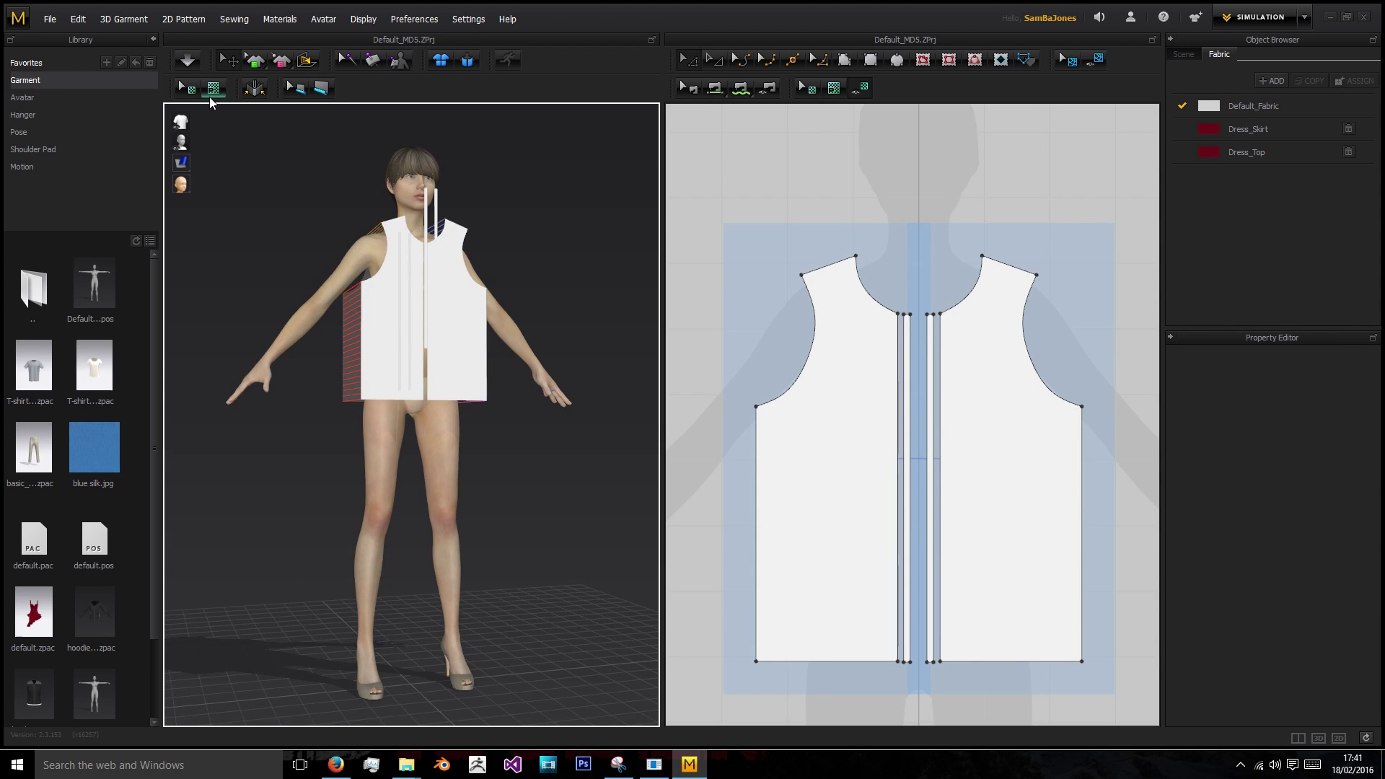
{"action": "left_click", "coordinate": [715, 87]}
{"action": "scroll", "coordinate": [934, 456], "scroll_direction": "up", "scroll_amount": 3}
{"action": "left_click", "coordinate": [883, 411]}
{"action": "left_click", "coordinate": [876, 408]}
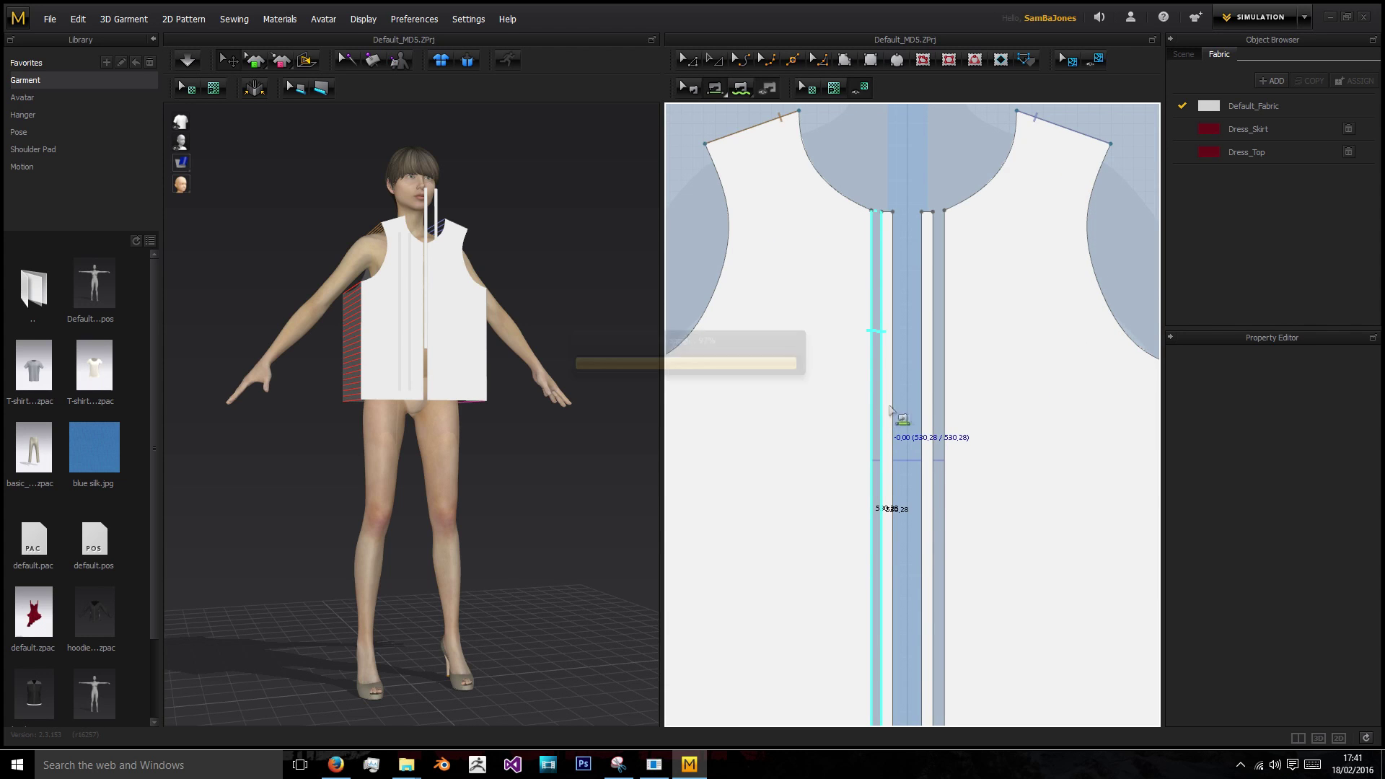
{"action": "left_click", "coordinate": [941, 411]}
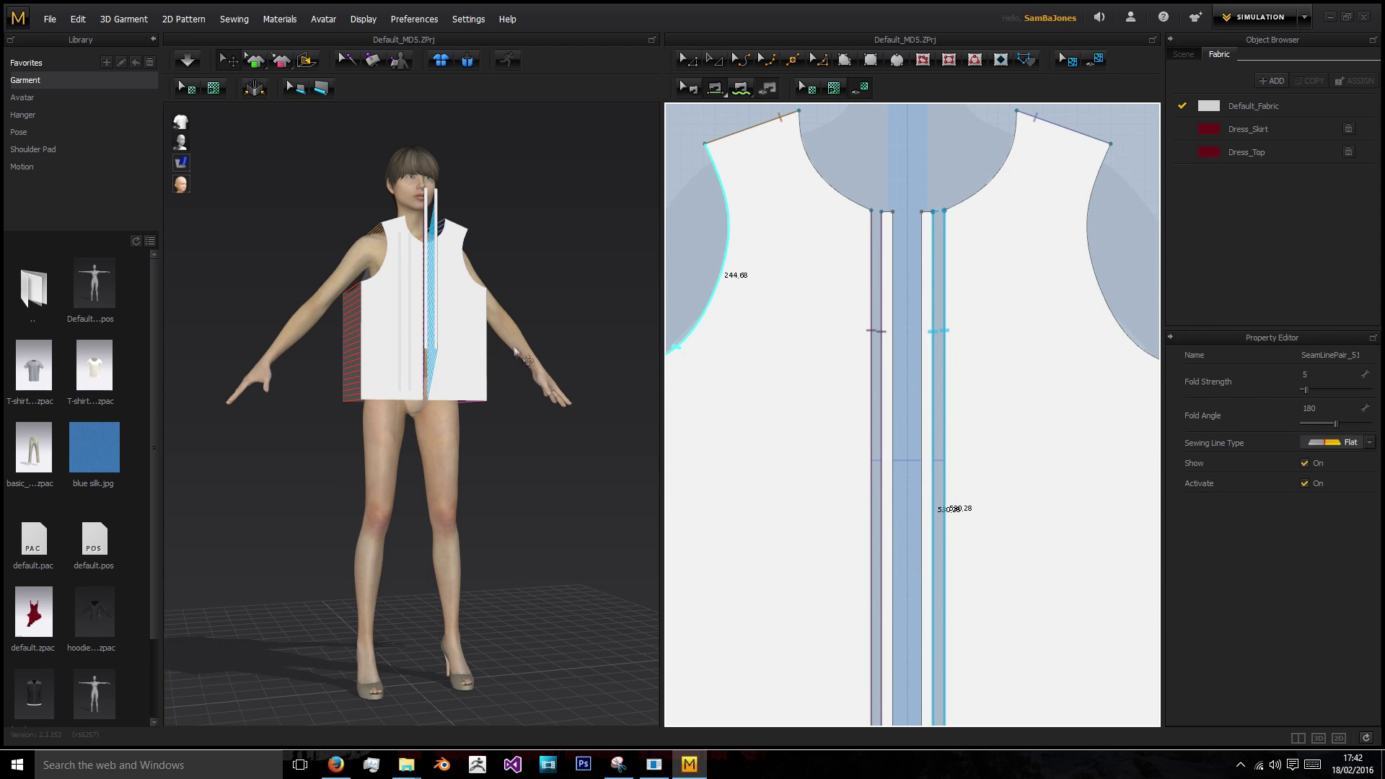
- Sew the facing inner long edges of the two narrow strips together to close the front
{"action": "right_click_drag", "start_coordinate": [515, 350], "coordinate": [587, 431]}
{"action": "left_click", "coordinate": [894, 426]}
{"action": "left_click", "coordinate": [921, 433]}
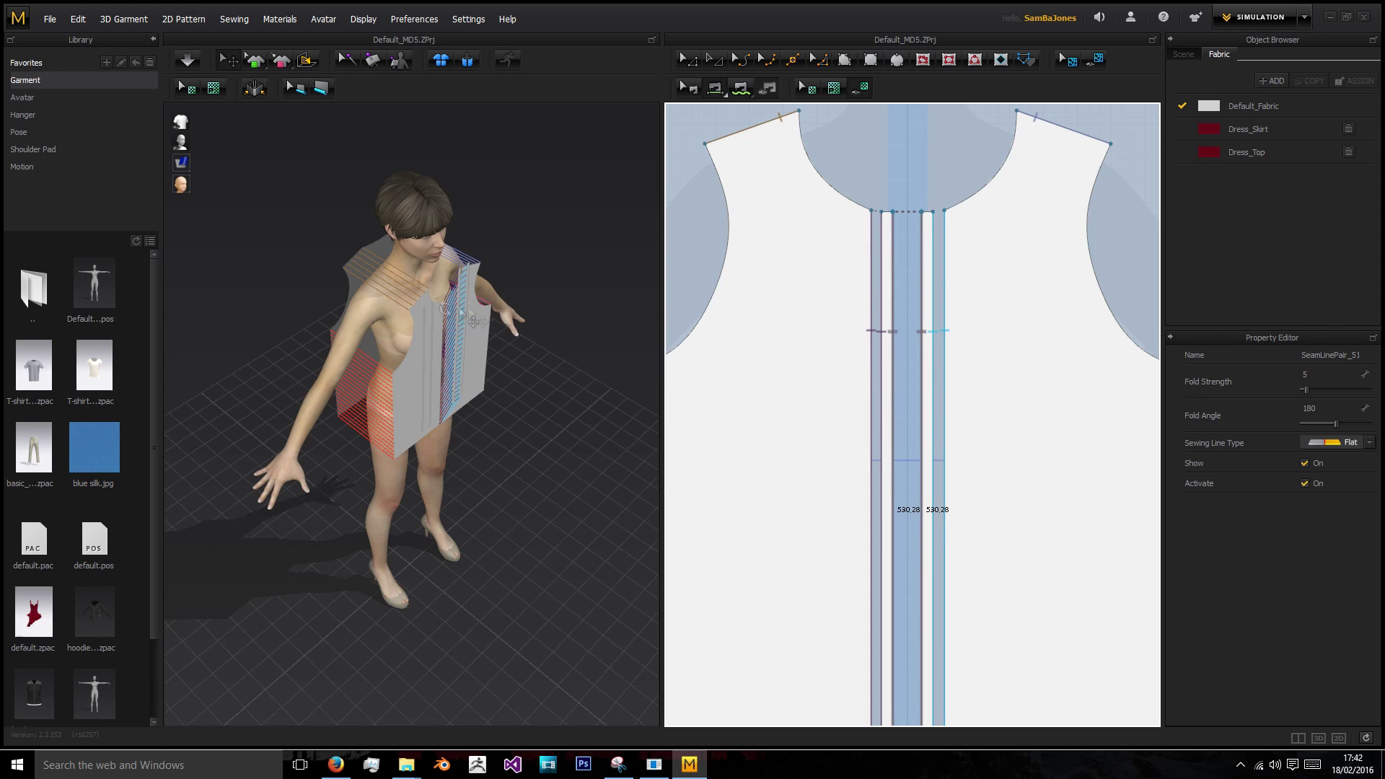
{"action": "right_click_drag", "start_coordinate": [460, 312], "coordinate": [415, 175]}
{"action": "scroll", "coordinate": [442, 309], "scroll_direction": "up", "scroll_amount": 3}
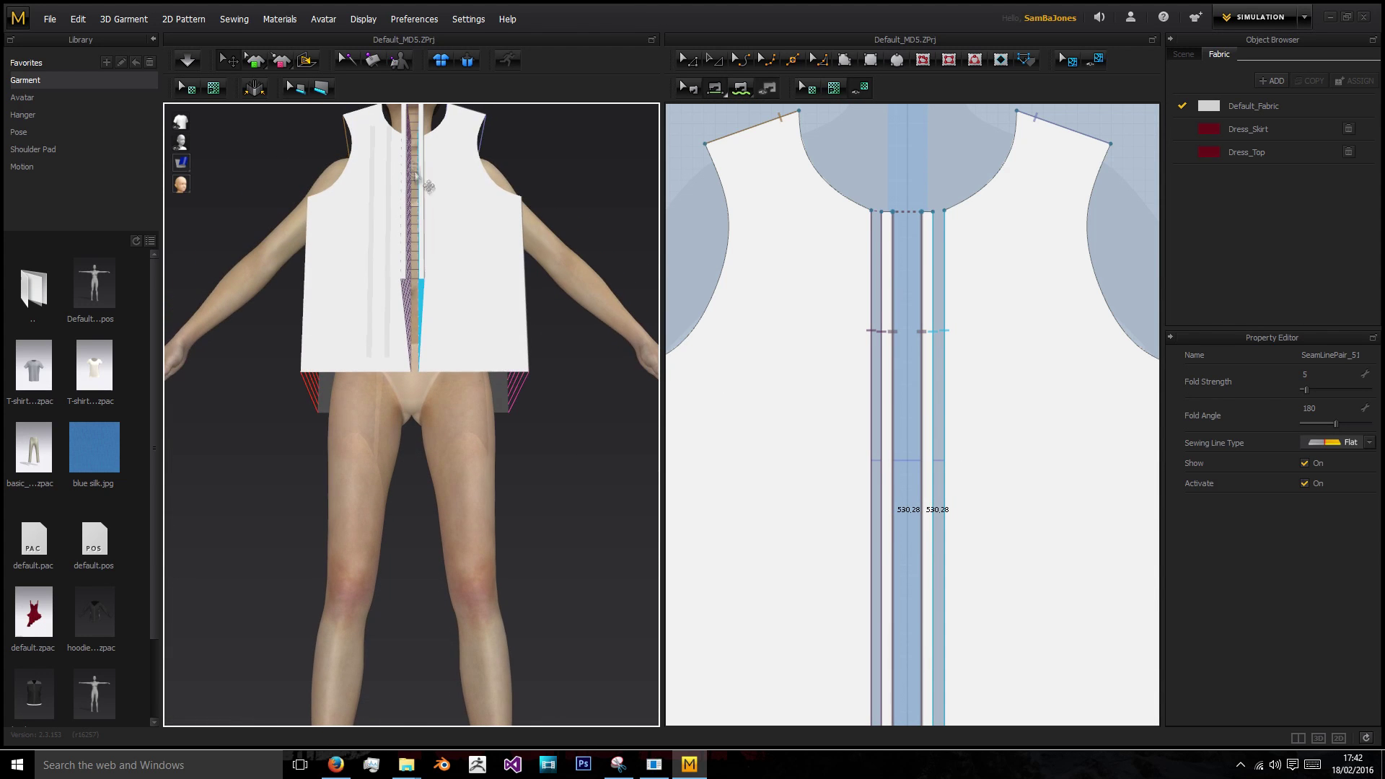
- Measure the length of the back panel's bottom edge
{"action": "middle_click_drag", "start_coordinate": [866, 593], "coordinate": [822, 293]}
{"action": "scroll", "coordinate": [854, 459], "scroll_direction": "down", "scroll_amount": 4}
{"action": "middle_click_drag", "start_coordinate": [858, 348], "coordinate": [756, 320]}
{"action": "scroll", "coordinate": [756, 320], "scroll_direction": "down", "scroll_amount": 1}
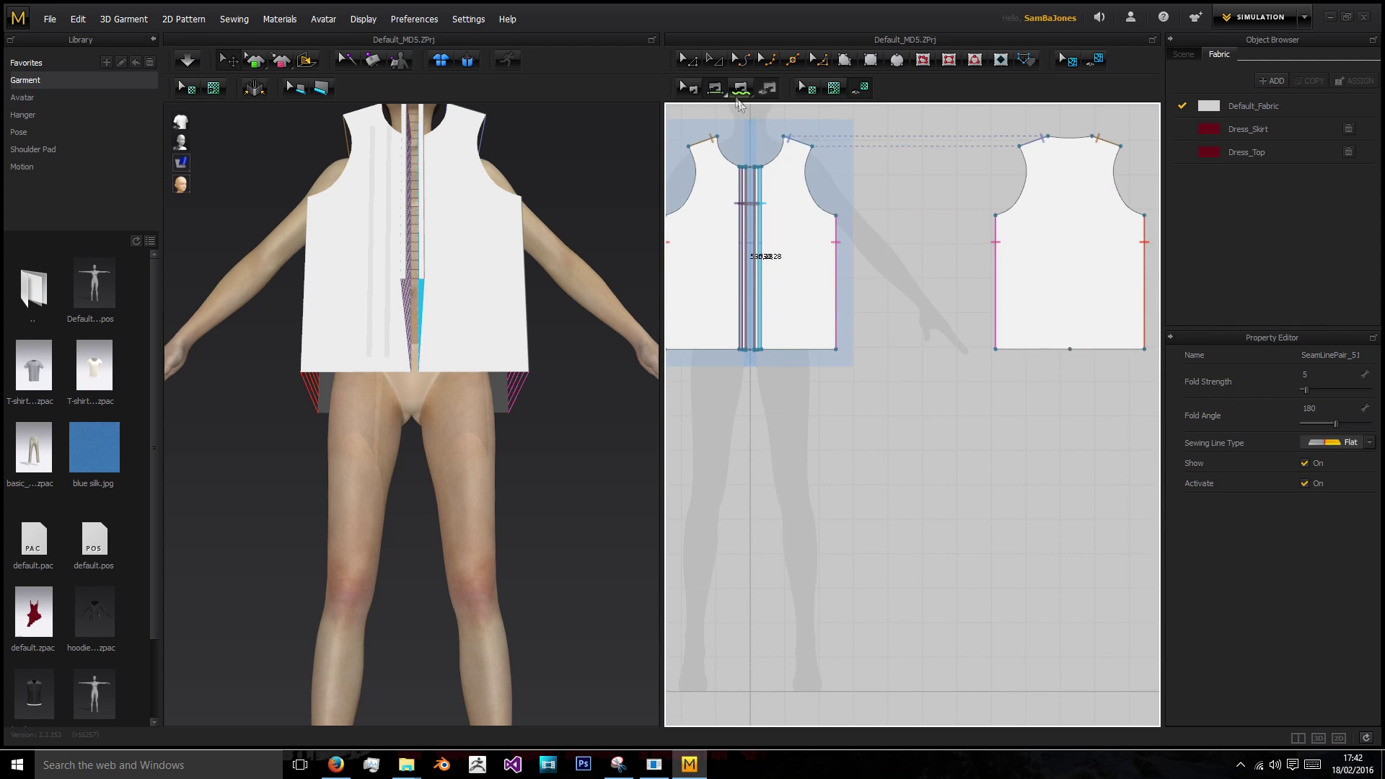
{"action": "left_click", "coordinate": [689, 59]}
{"action": "left_click", "coordinate": [1071, 349]}
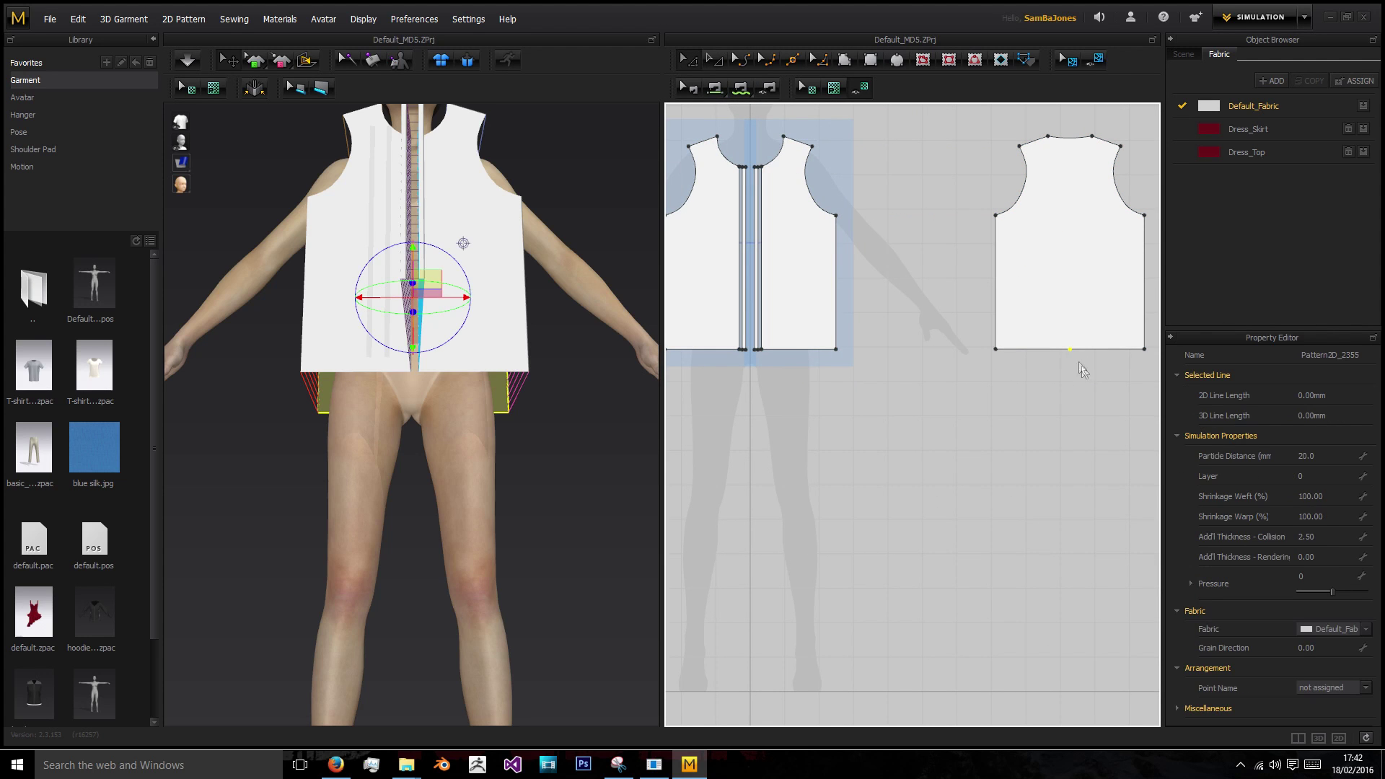
{"action": "left_click", "coordinate": [1065, 351]}
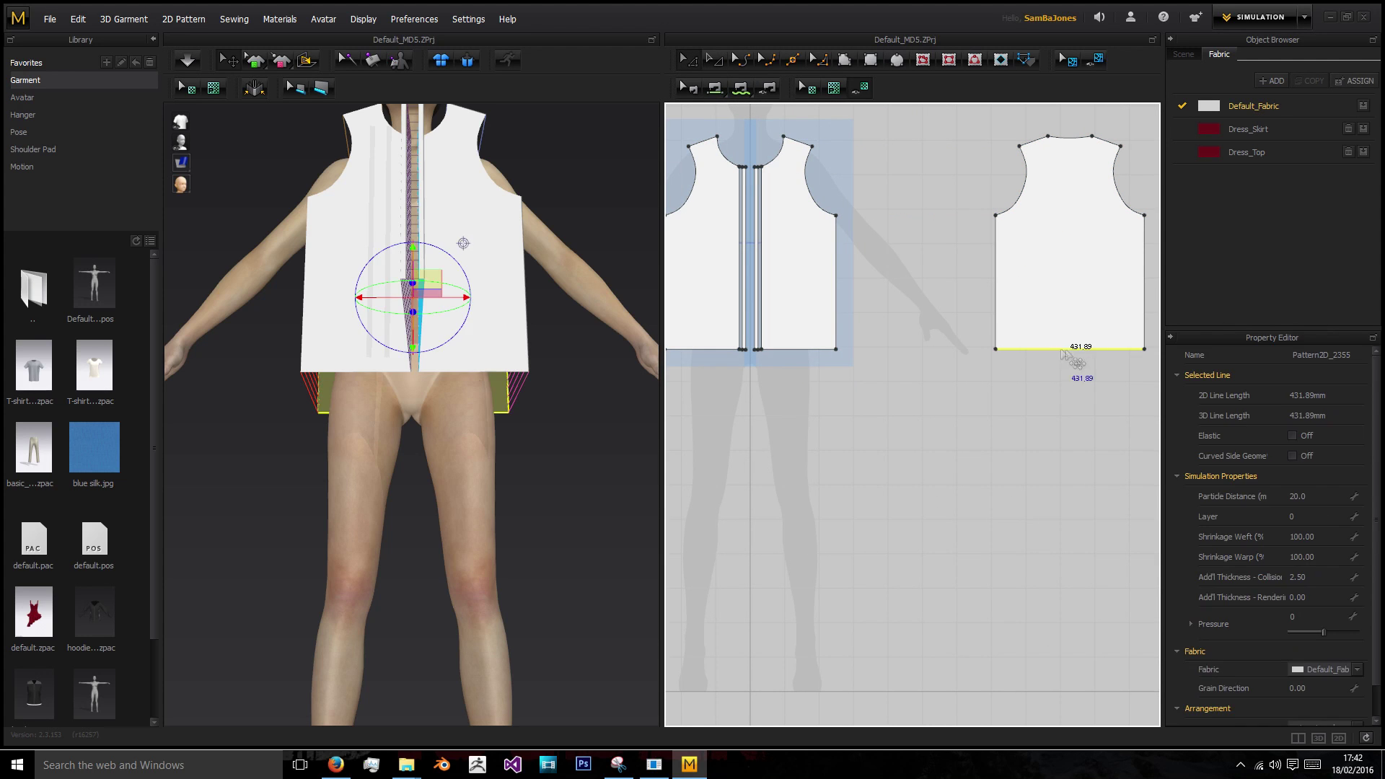
- Open Calculator and add 20 for the two strips to the back panel's bottom edge length of 431.89
{"action": "left_click", "coordinate": [153, 765]}
{"action": "type", "text": "calc"}
{"action": "key", "text": "Return"}
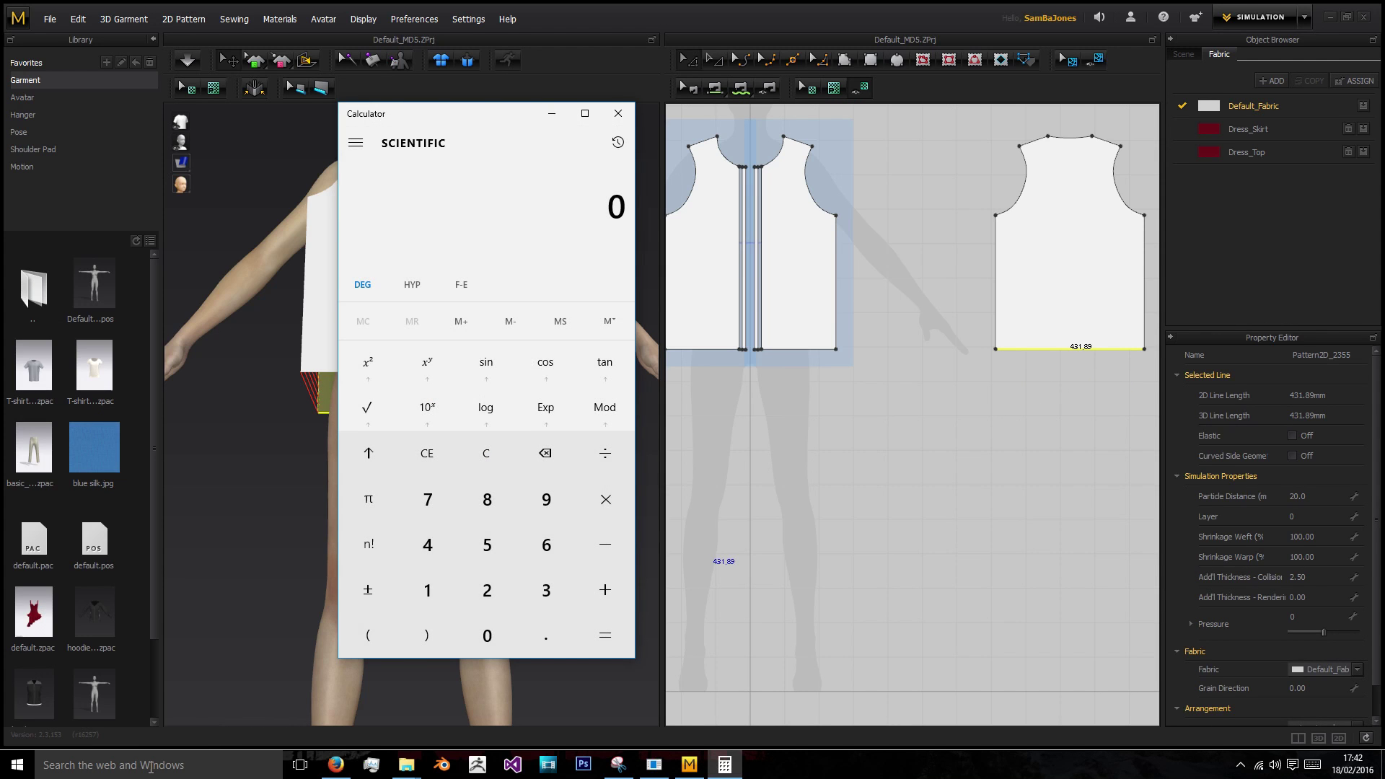
{"action": "left_click_drag", "start_coordinate": [521, 116], "coordinate": [508, 94]}
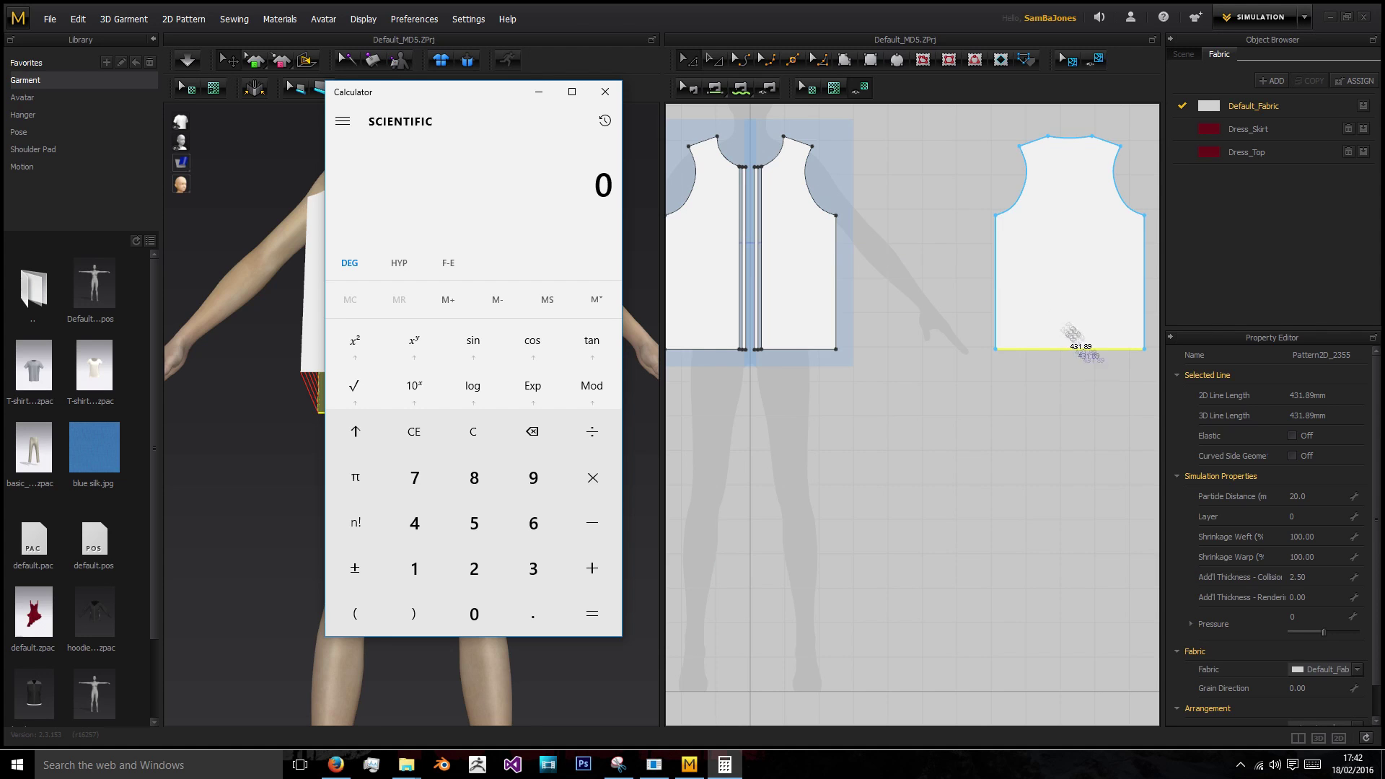
{"action": "left_click", "coordinate": [414, 523]}
{"action": "left_click", "coordinate": [533, 569]}
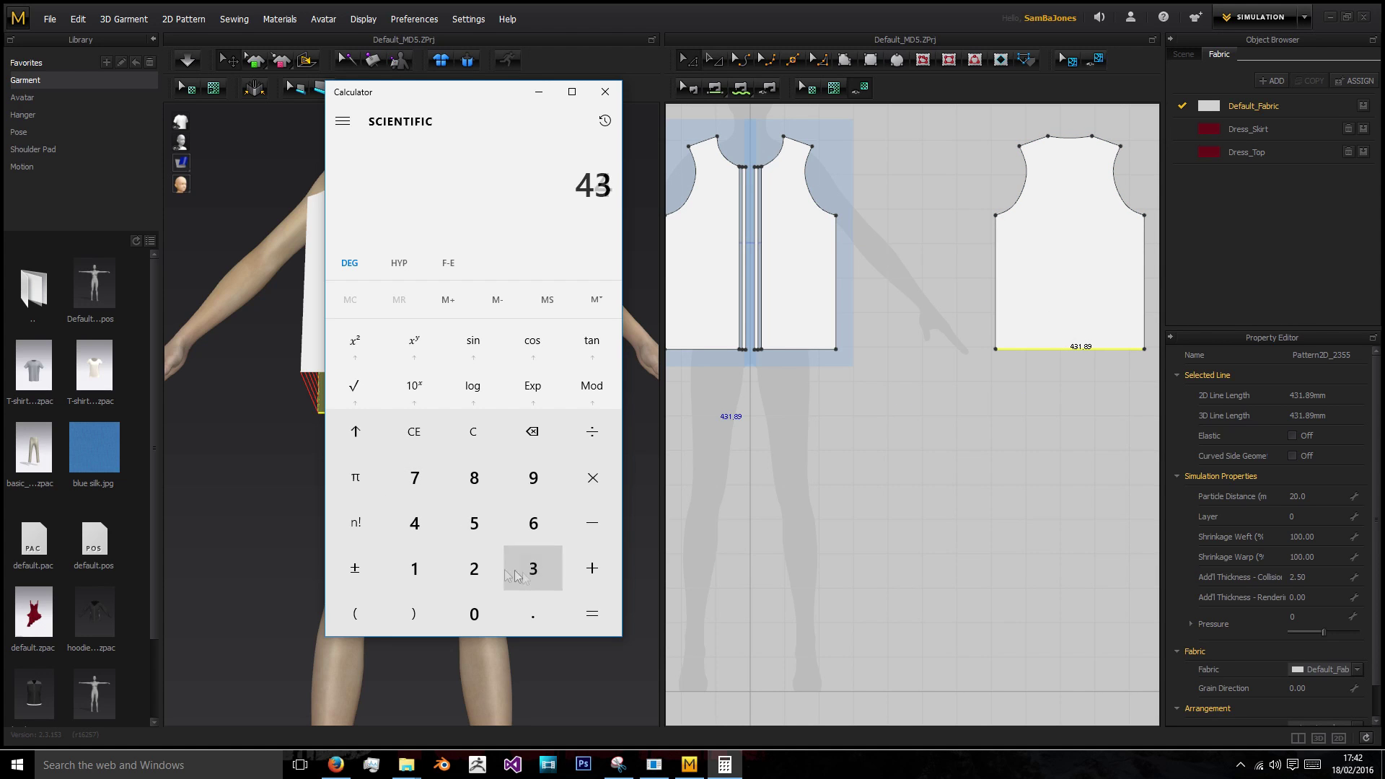
{"action": "left_click", "coordinate": [414, 568]}
{"action": "left_click", "coordinate": [514, 601]}
{"action": "left_click", "coordinate": [474, 477]}
{"action": "left_click", "coordinate": [533, 477]}
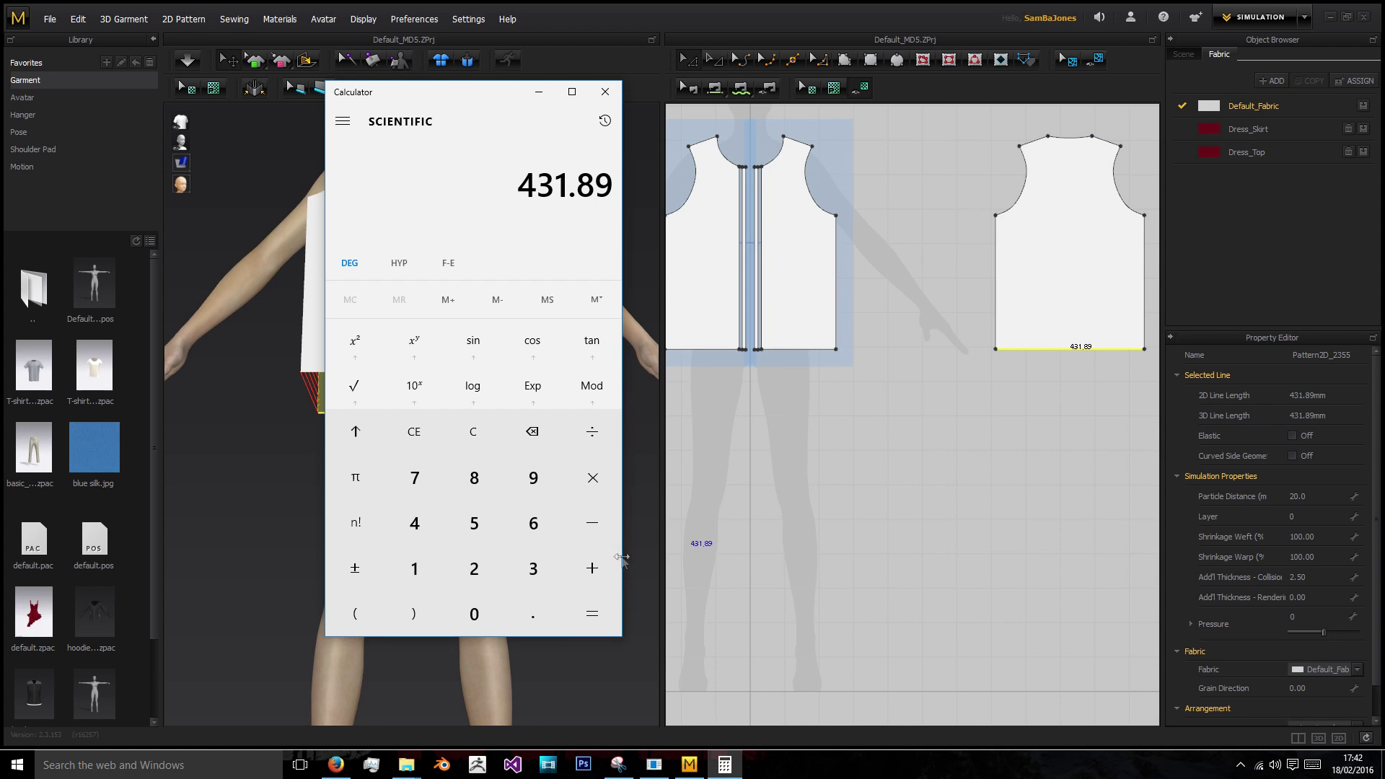
{"action": "left_click", "coordinate": [591, 568]}
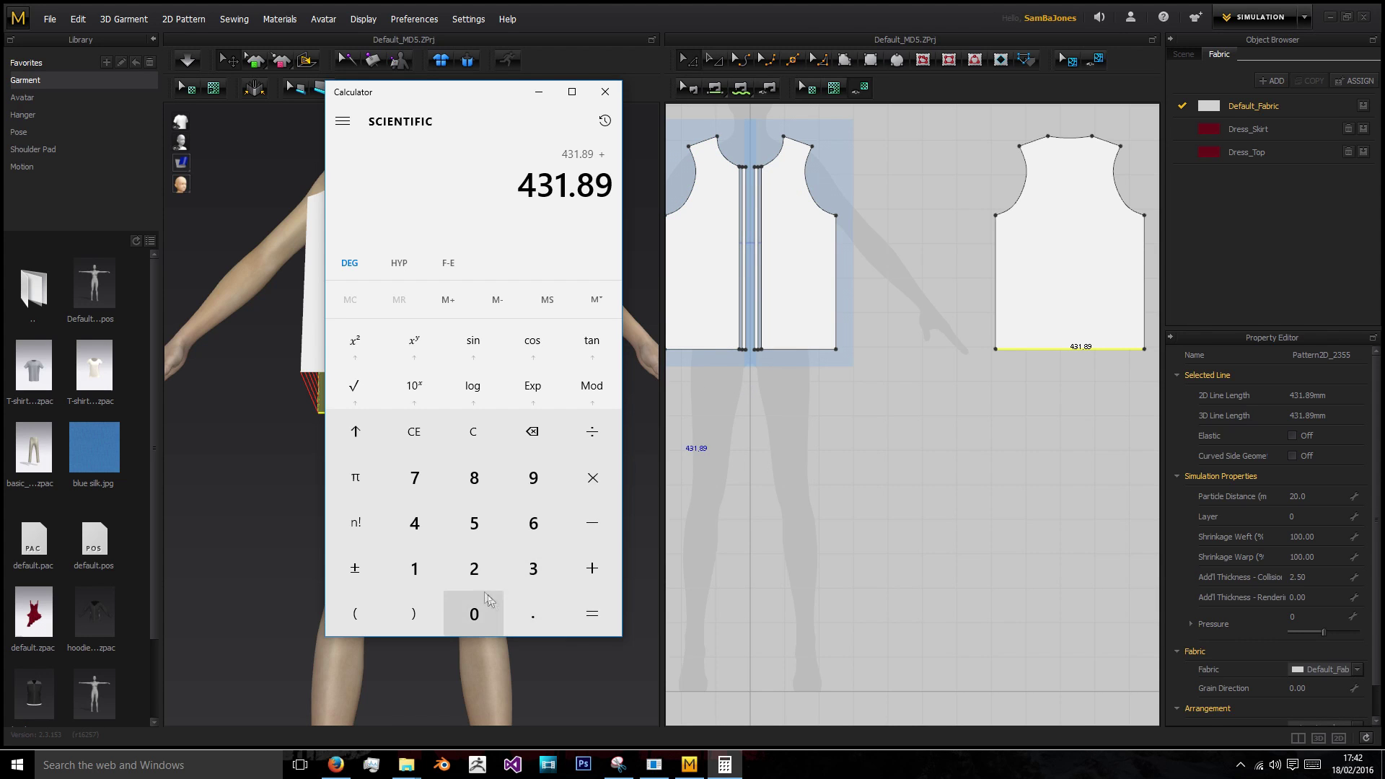
{"action": "left_click", "coordinate": [474, 569]}
{"action": "left_click", "coordinate": [473, 613]}
{"action": "left_click", "coordinate": [591, 568]}
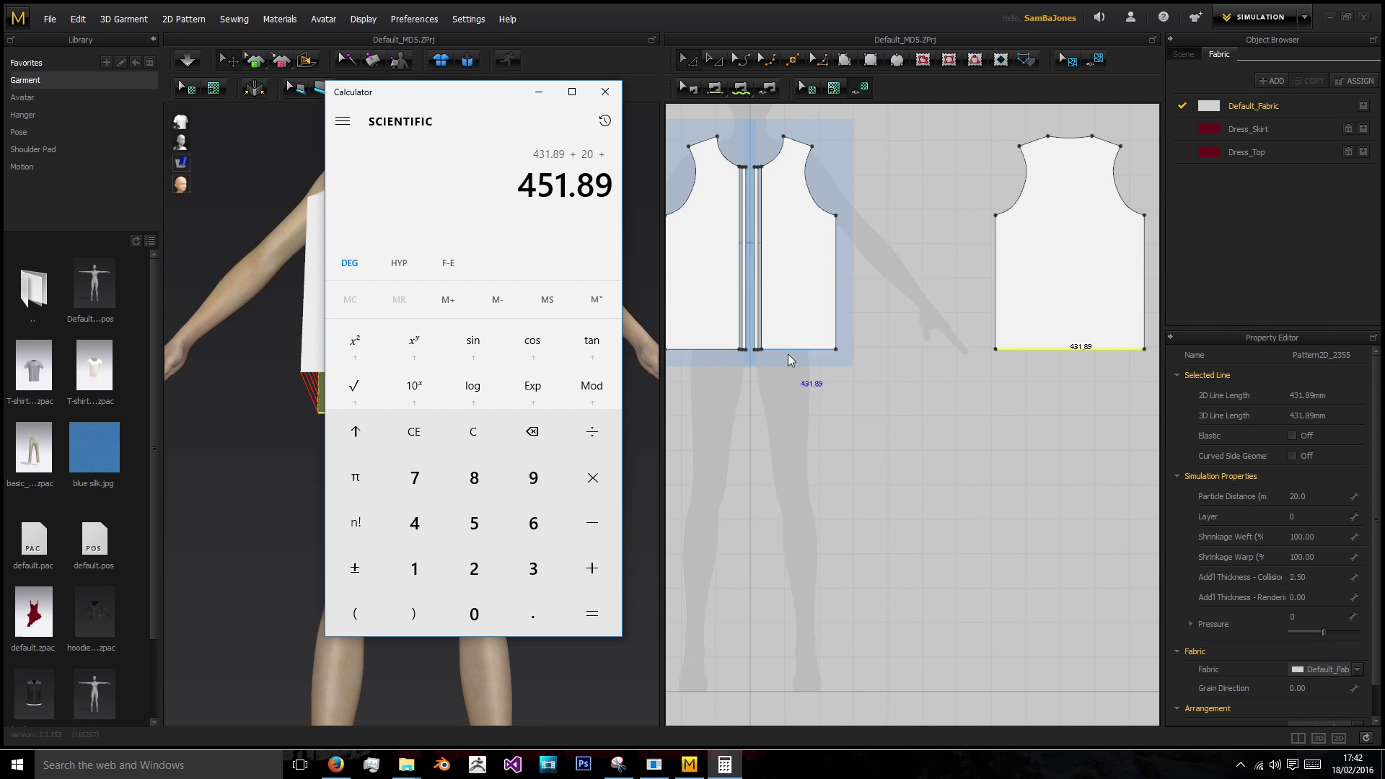
- Check the right front panel's bottom edge length, add 215.94 twice to the running sum in Calculator, and compute the total
{"action": "left_click", "coordinate": [793, 351]}
{"action": "left_click", "coordinate": [724, 764]}
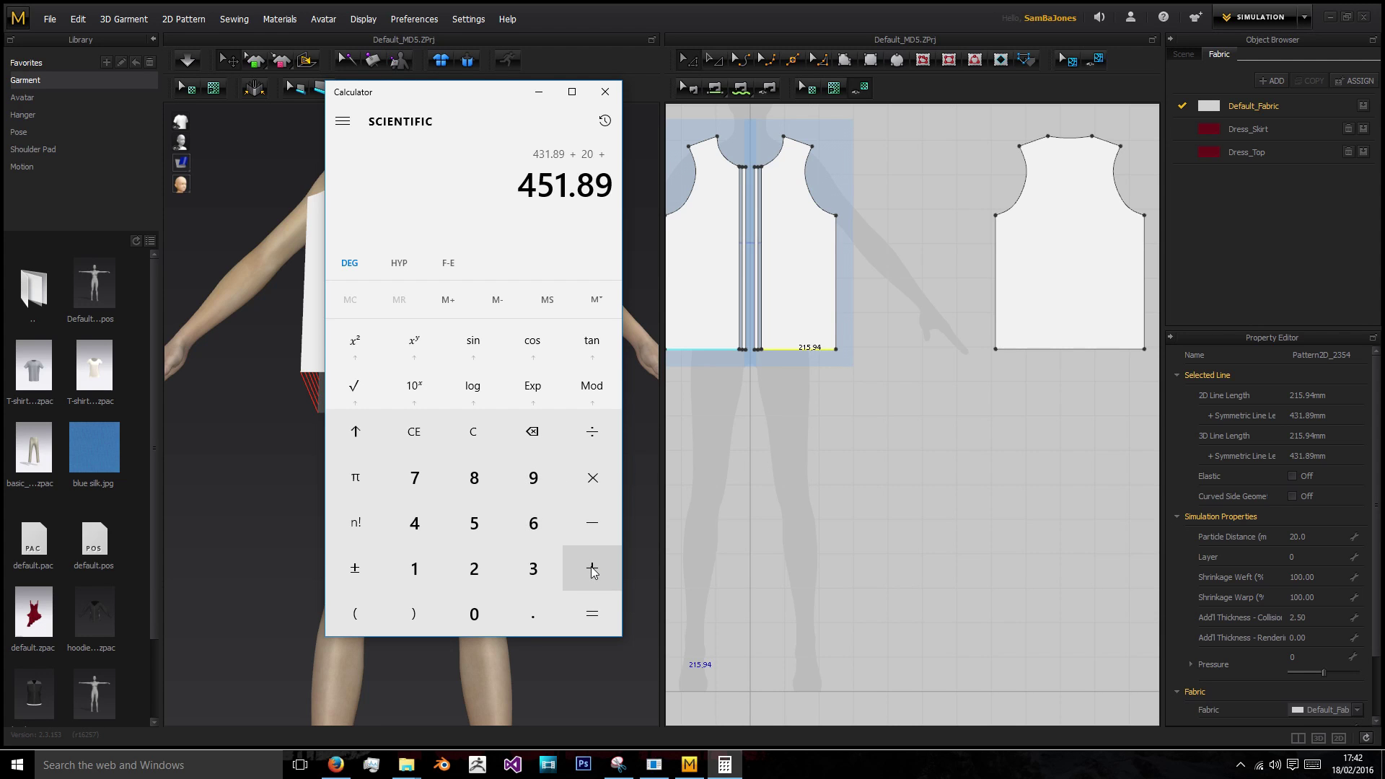
{"action": "left_click", "coordinate": [474, 568]}
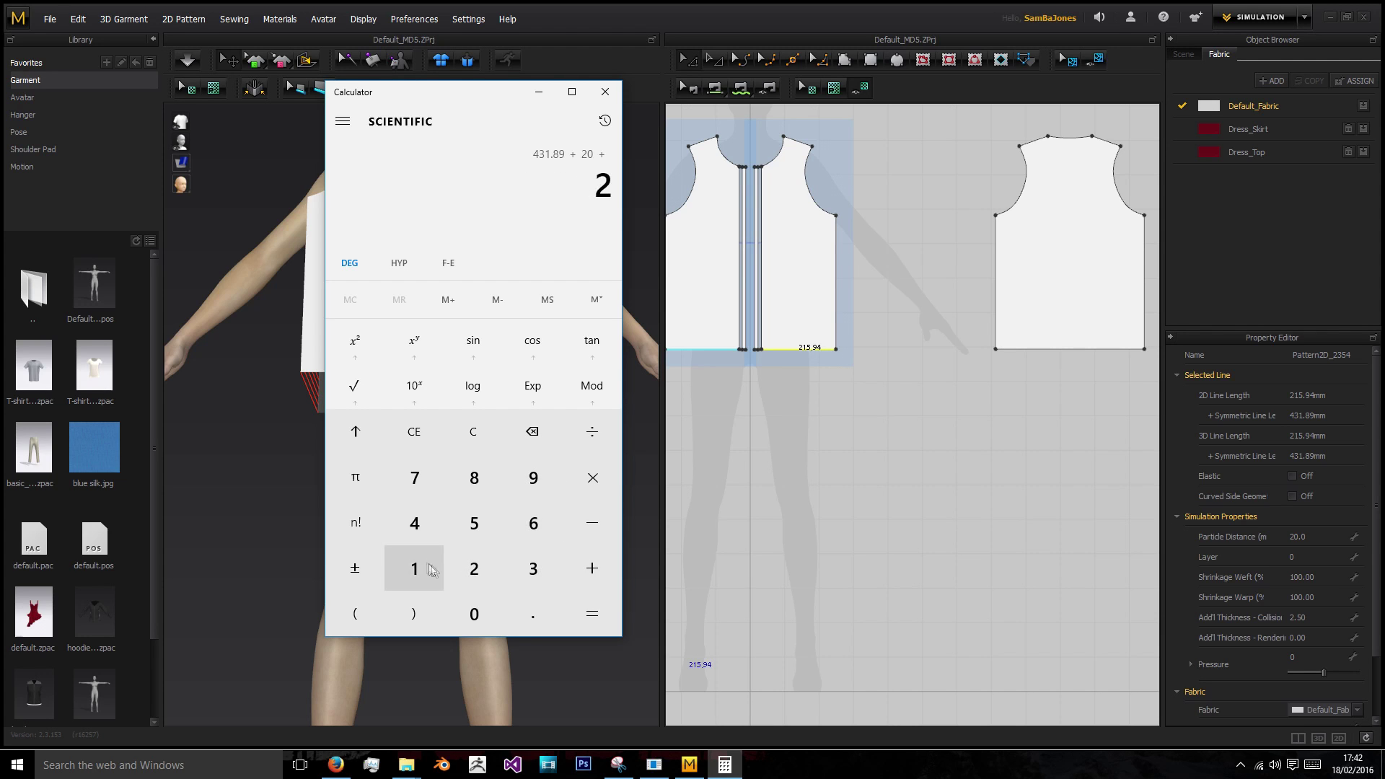
{"action": "left_click", "coordinate": [414, 568]}
{"action": "left_click", "coordinate": [474, 523]}
{"action": "left_click", "coordinate": [532, 614]}
{"action": "left_click", "coordinate": [533, 478]}
{"action": "left_click", "coordinate": [414, 523]}
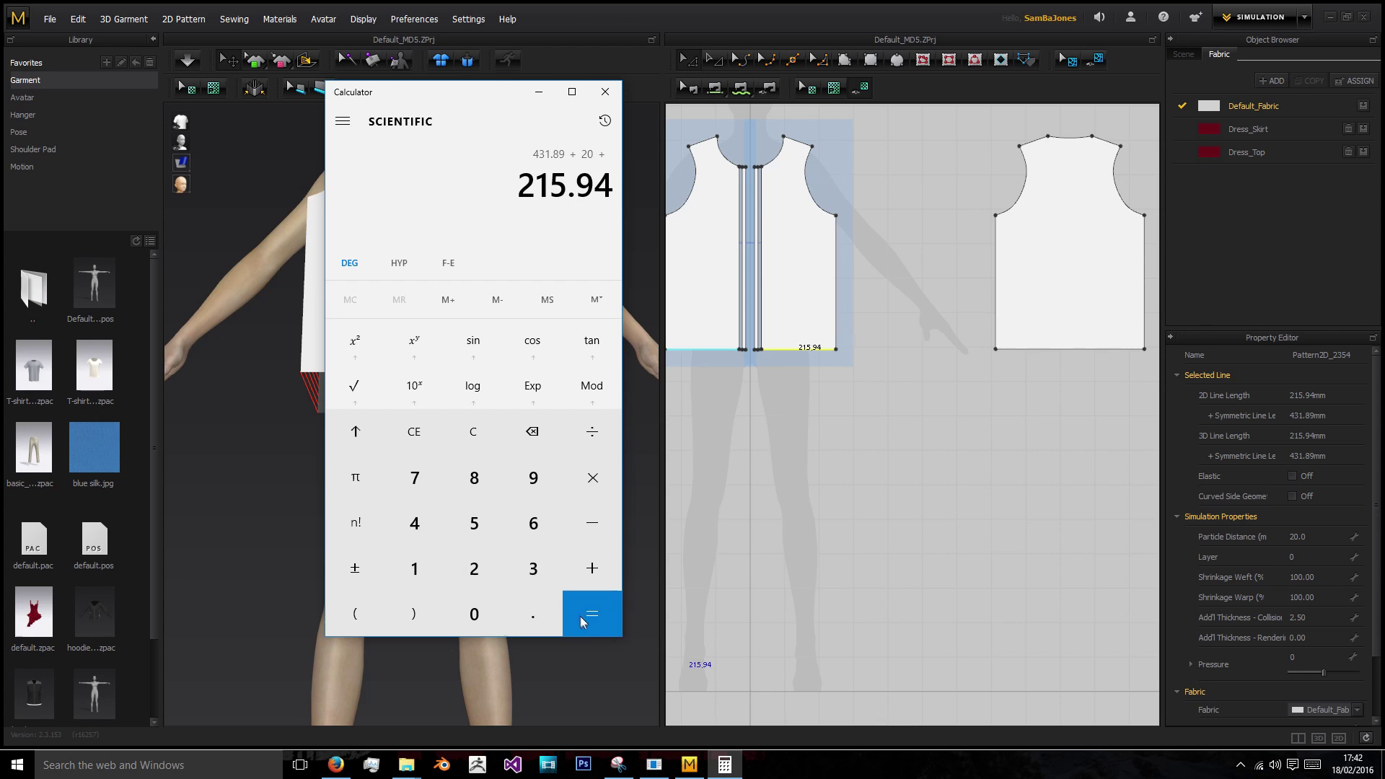
{"action": "left_click", "coordinate": [591, 569]}
{"action": "left_click", "coordinate": [474, 568]}
{"action": "left_click", "coordinate": [414, 568]}
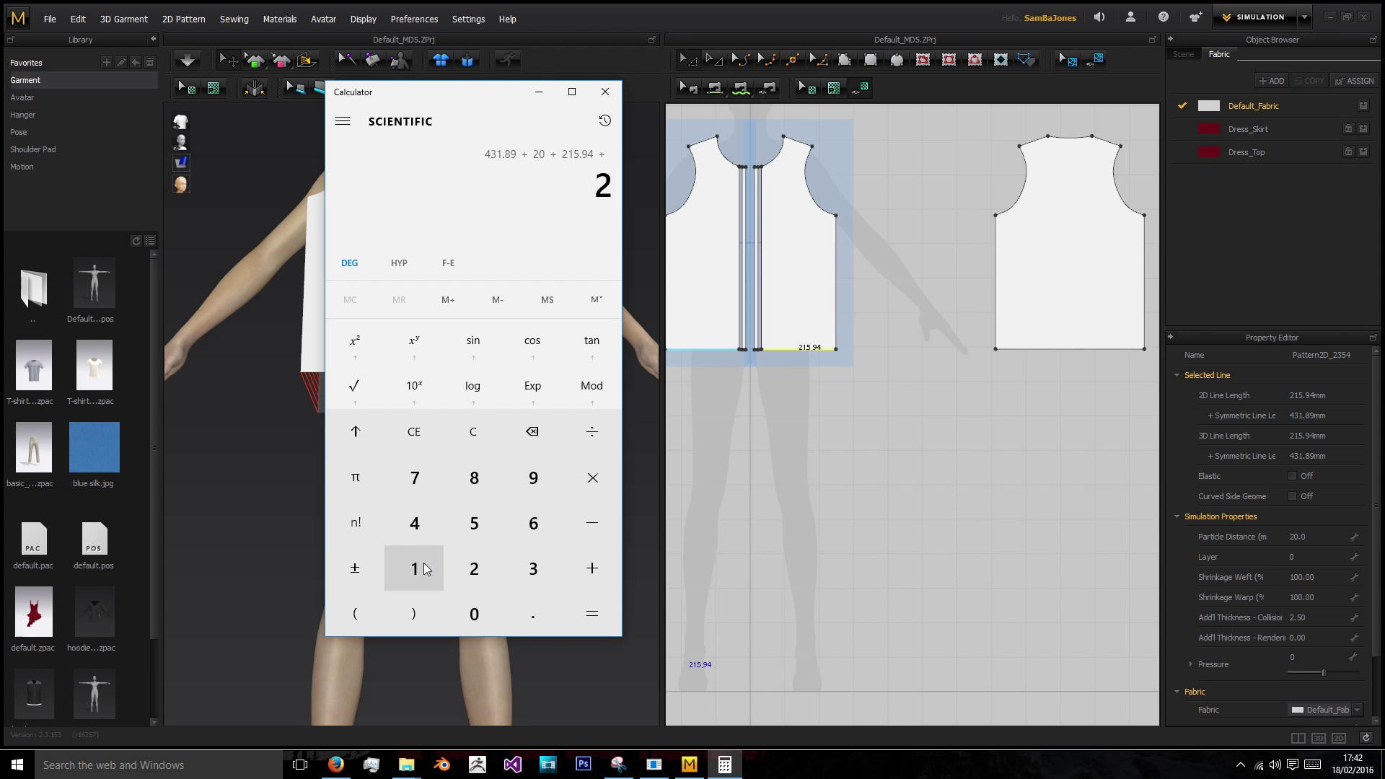
{"action": "left_click", "coordinate": [474, 523]}
{"action": "left_click", "coordinate": [532, 614]}
{"action": "left_click", "coordinate": [533, 478]}
{"action": "left_click", "coordinate": [414, 523]}
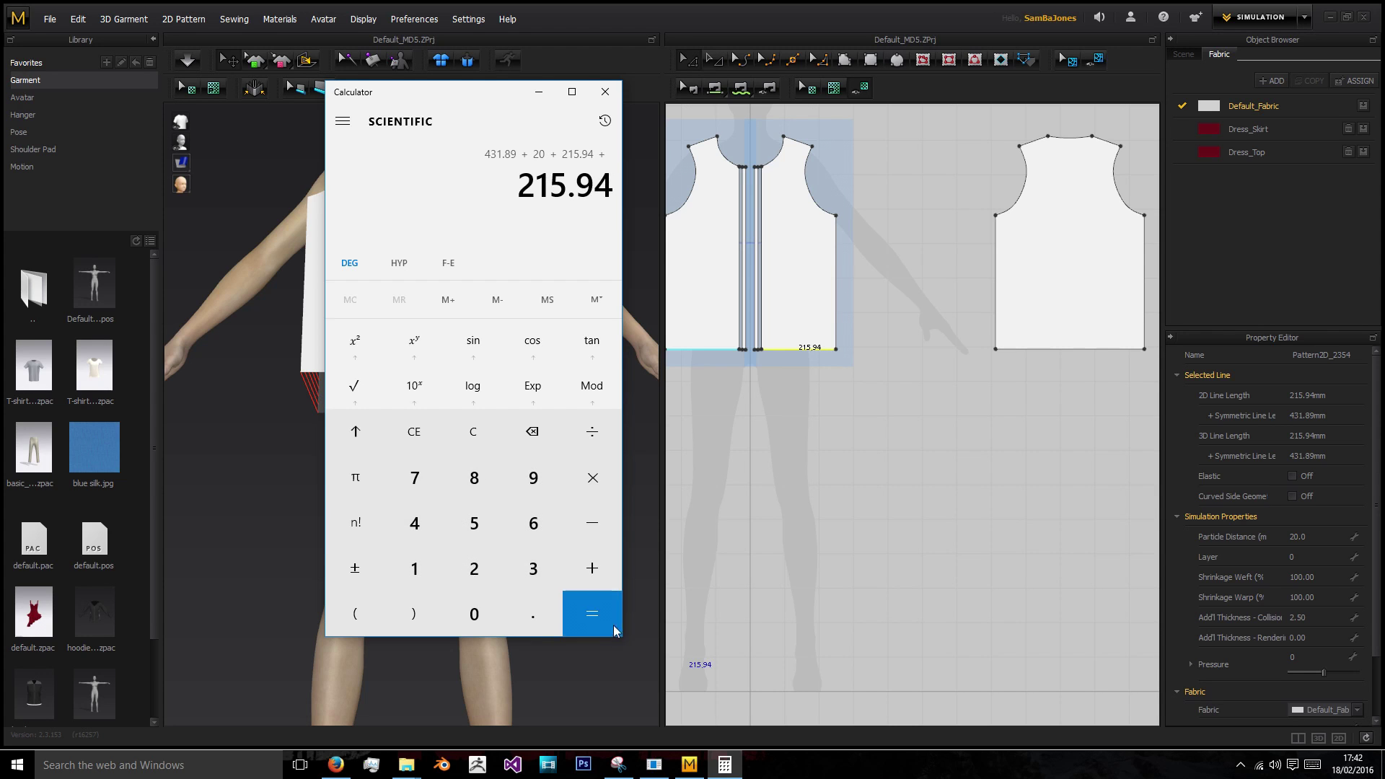
{"action": "left_click", "coordinate": [591, 614]}
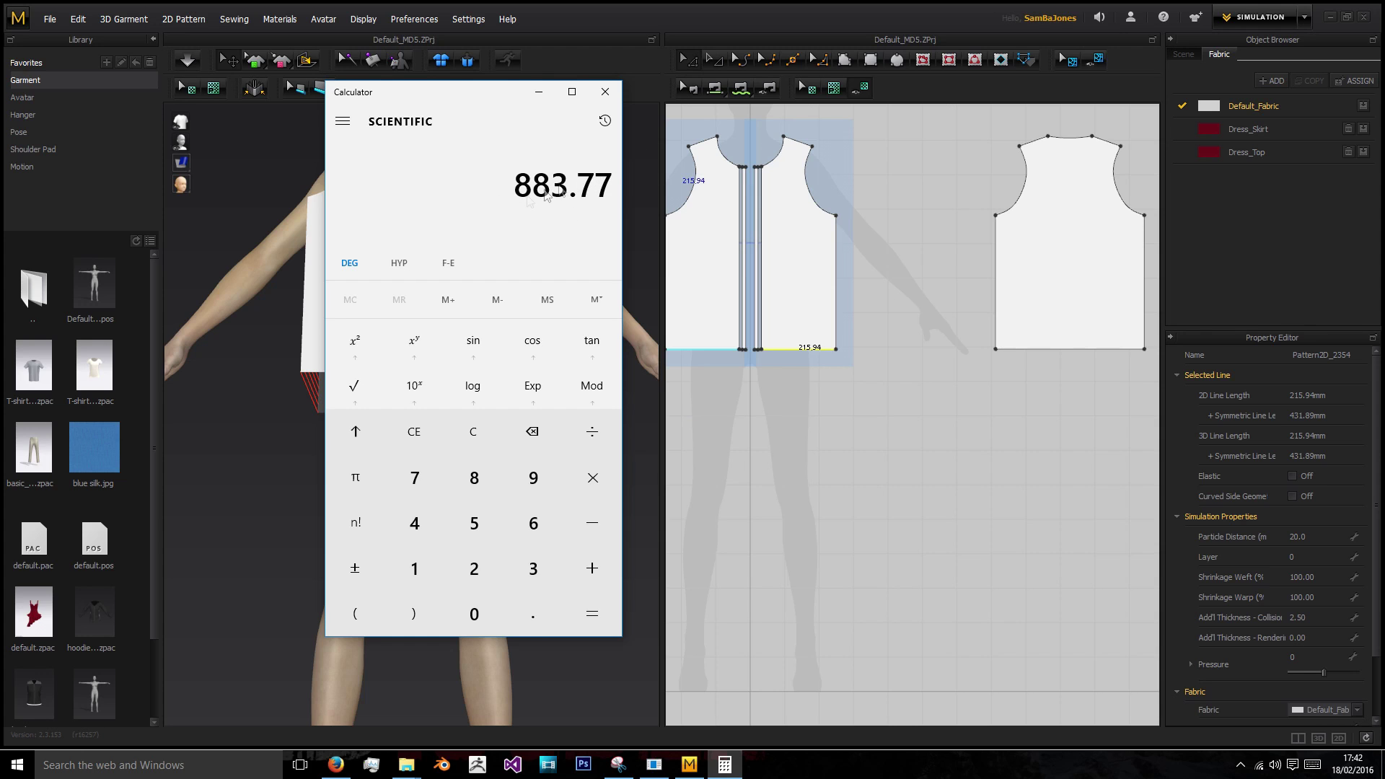
- Create a rectangular hem band 883.77 mm wide and 40 mm high below the front panels
{"action": "left_click", "coordinate": [869, 62]}
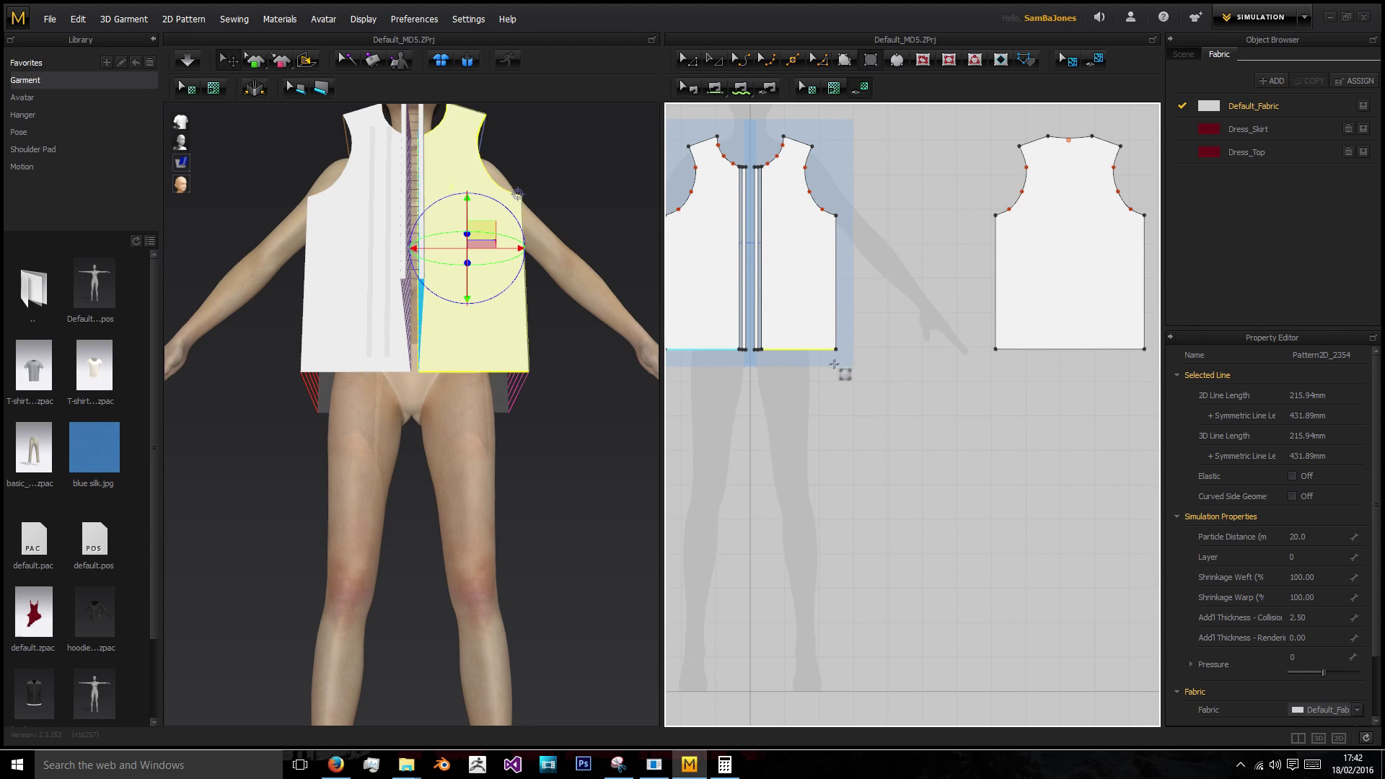
{"action": "left_click", "coordinate": [779, 376]}
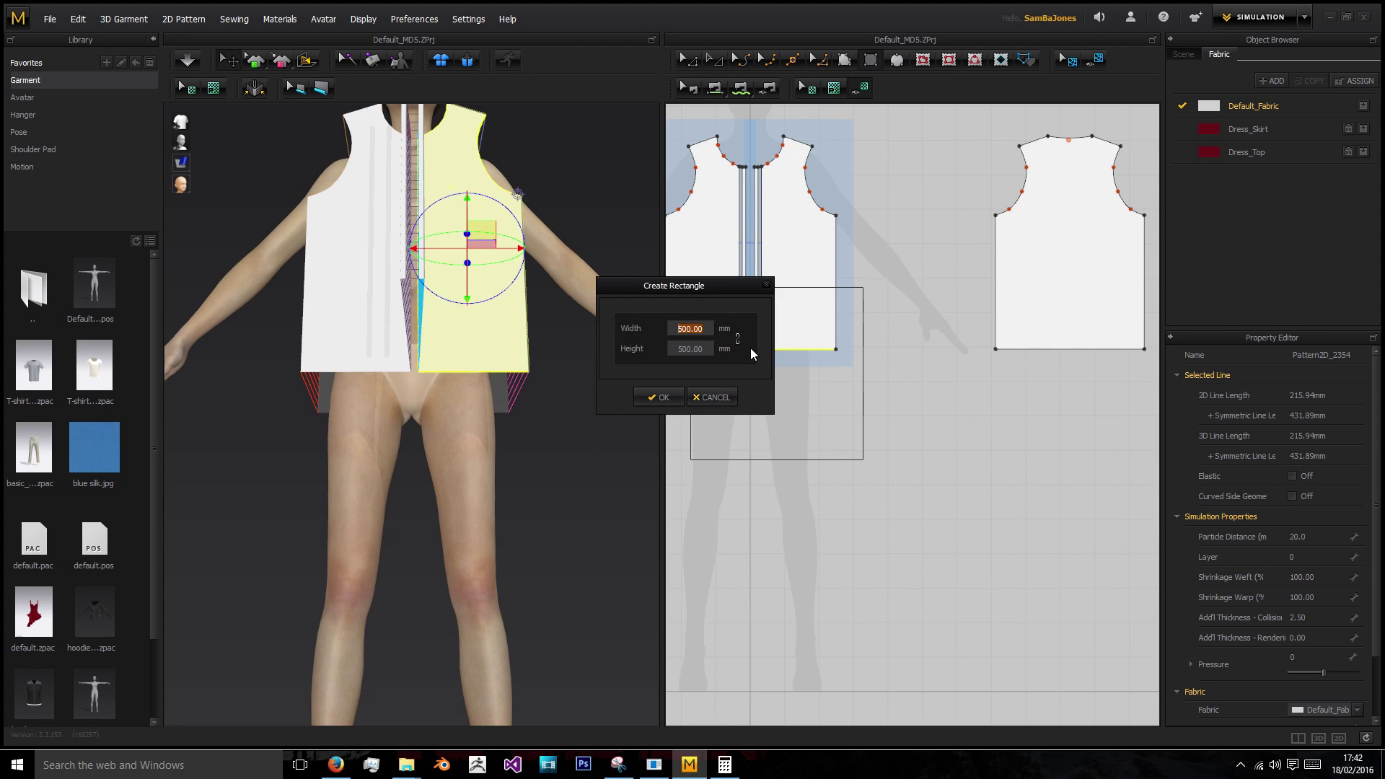
{"action": "type", "text": "883.77"}
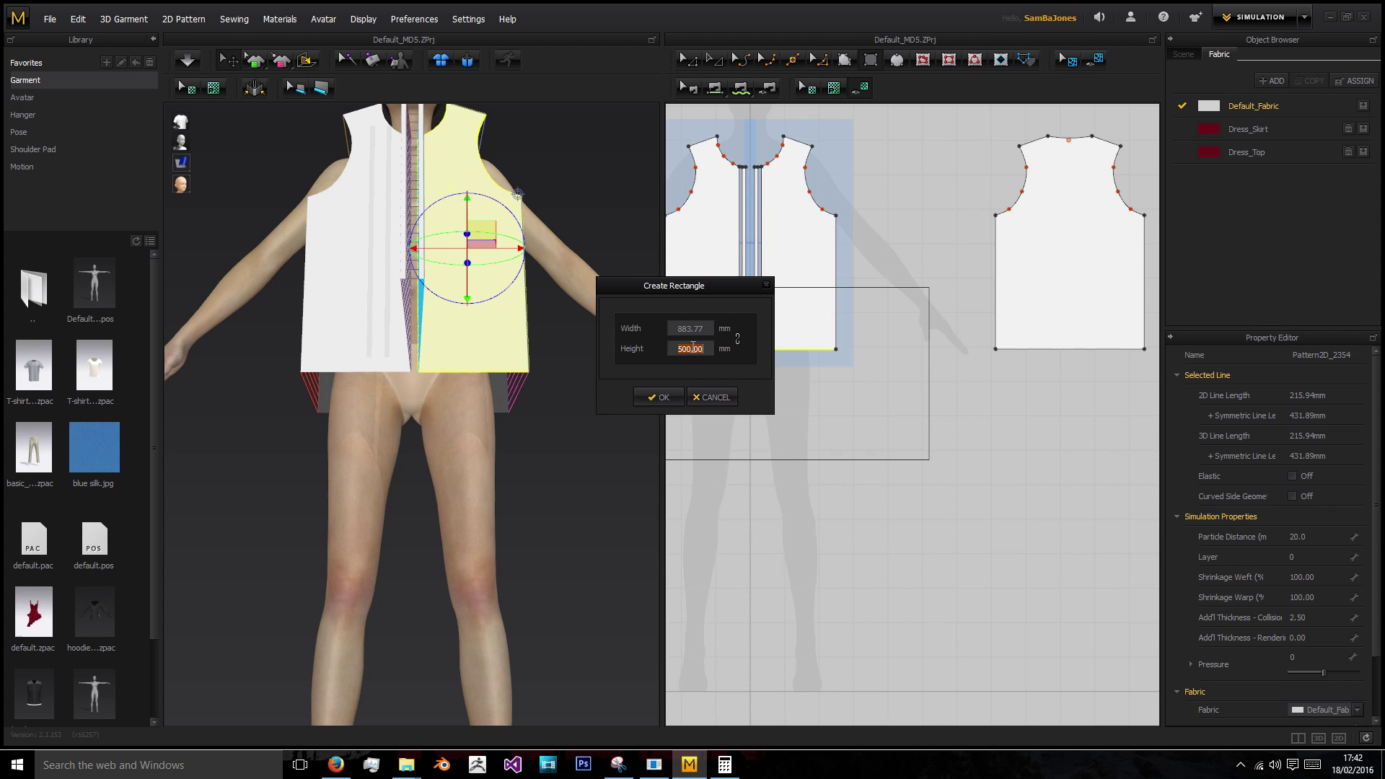
{"action": "left_click", "coordinate": [659, 397]}
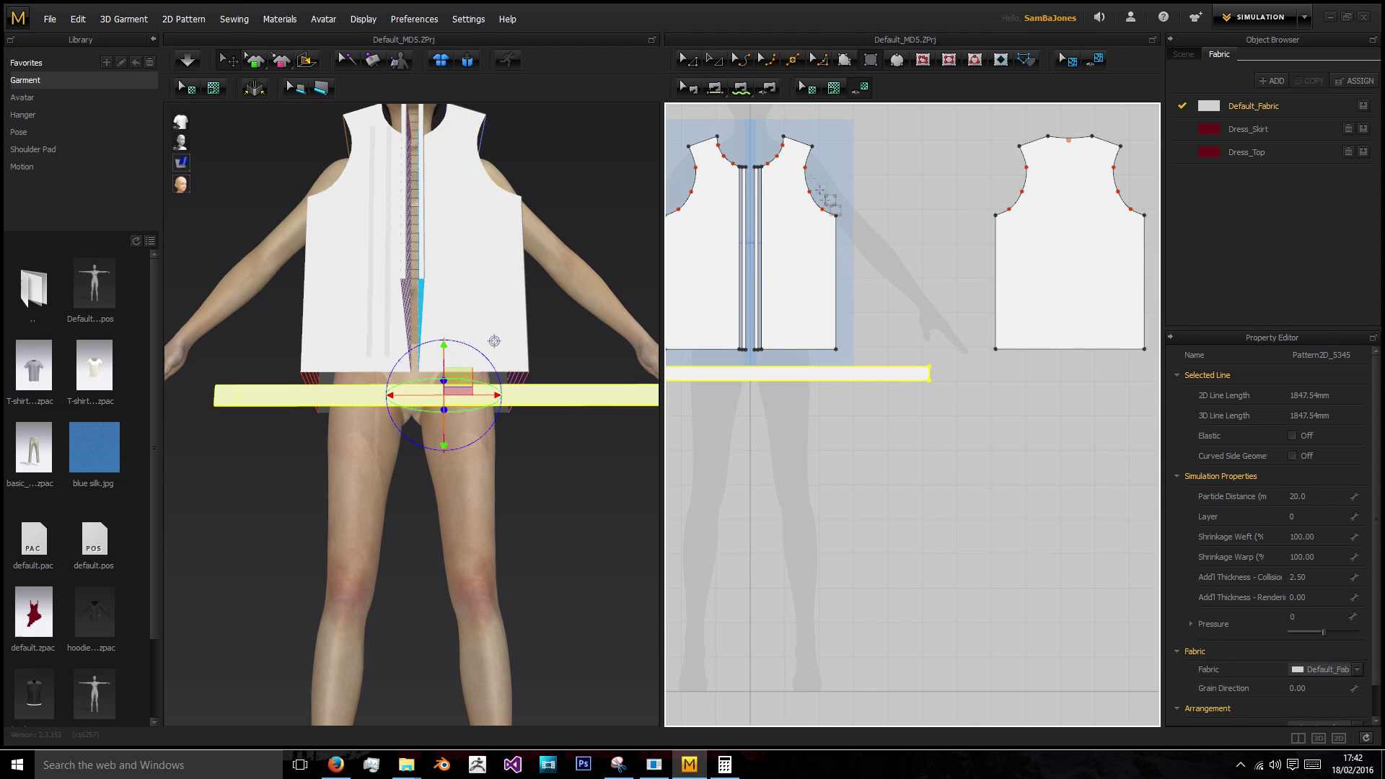
- Move the hem band behind the avatar in the 3D view and flip it horizontally
{"action": "right_click_drag", "start_coordinate": [510, 464], "coordinate": [550, 476]}
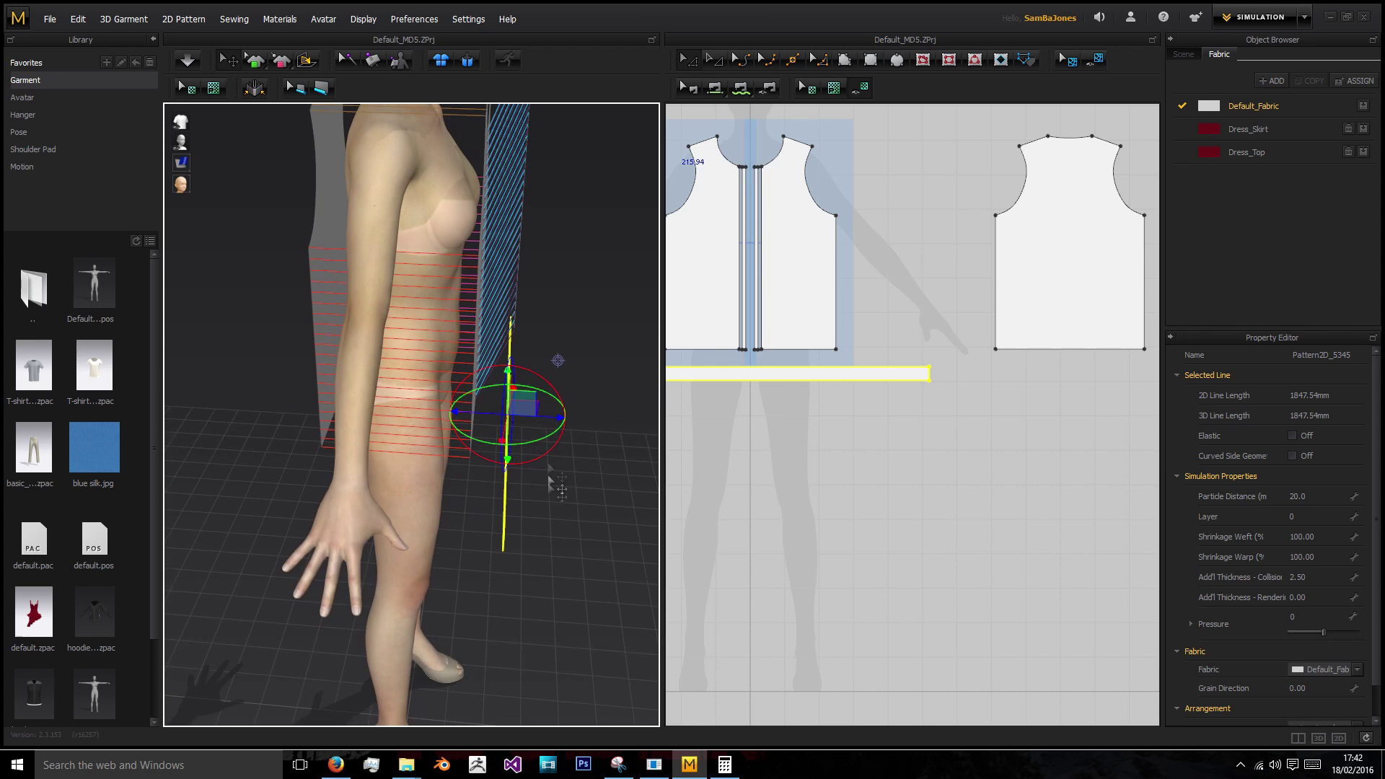
{"action": "left_click_drag", "start_coordinate": [549, 412], "coordinate": [374, 405]}
{"action": "right_click_drag", "start_coordinate": [373, 405], "coordinate": [462, 494]}
{"action": "right_click", "coordinate": [433, 485]}
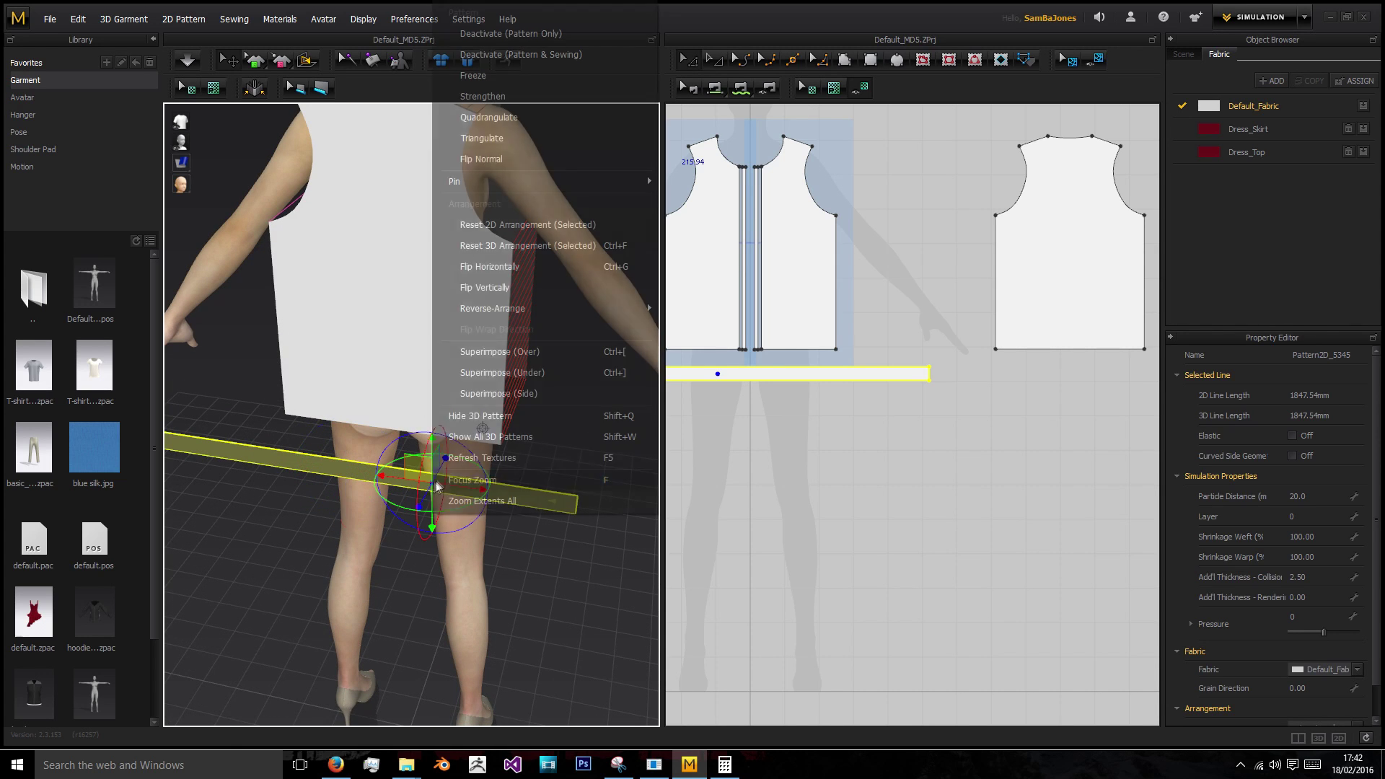
{"action": "left_click", "coordinate": [503, 268]}
{"action": "right_click_drag", "start_coordinate": [476, 491], "coordinate": [342, 424]}
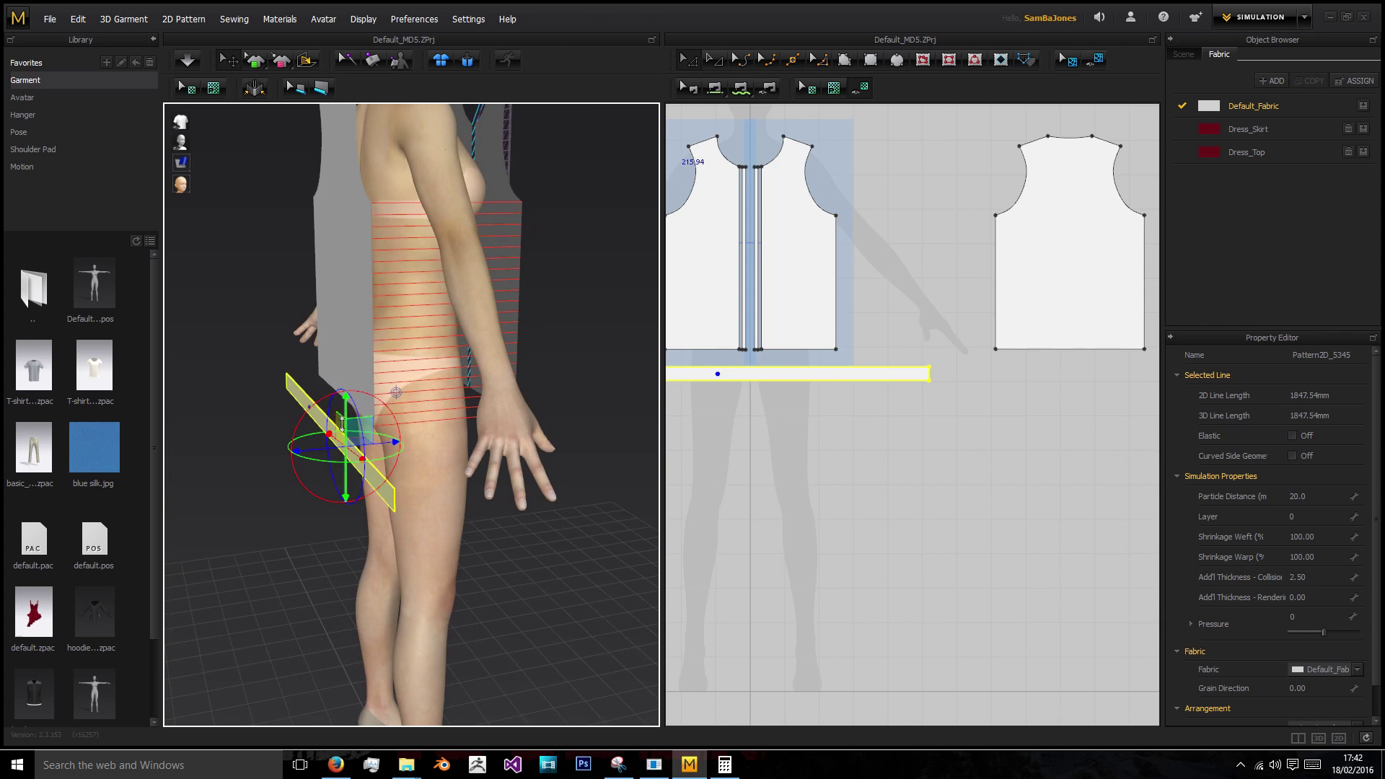
{"action": "right_click_drag", "start_coordinate": [602, 354], "coordinate": [468, 382]}
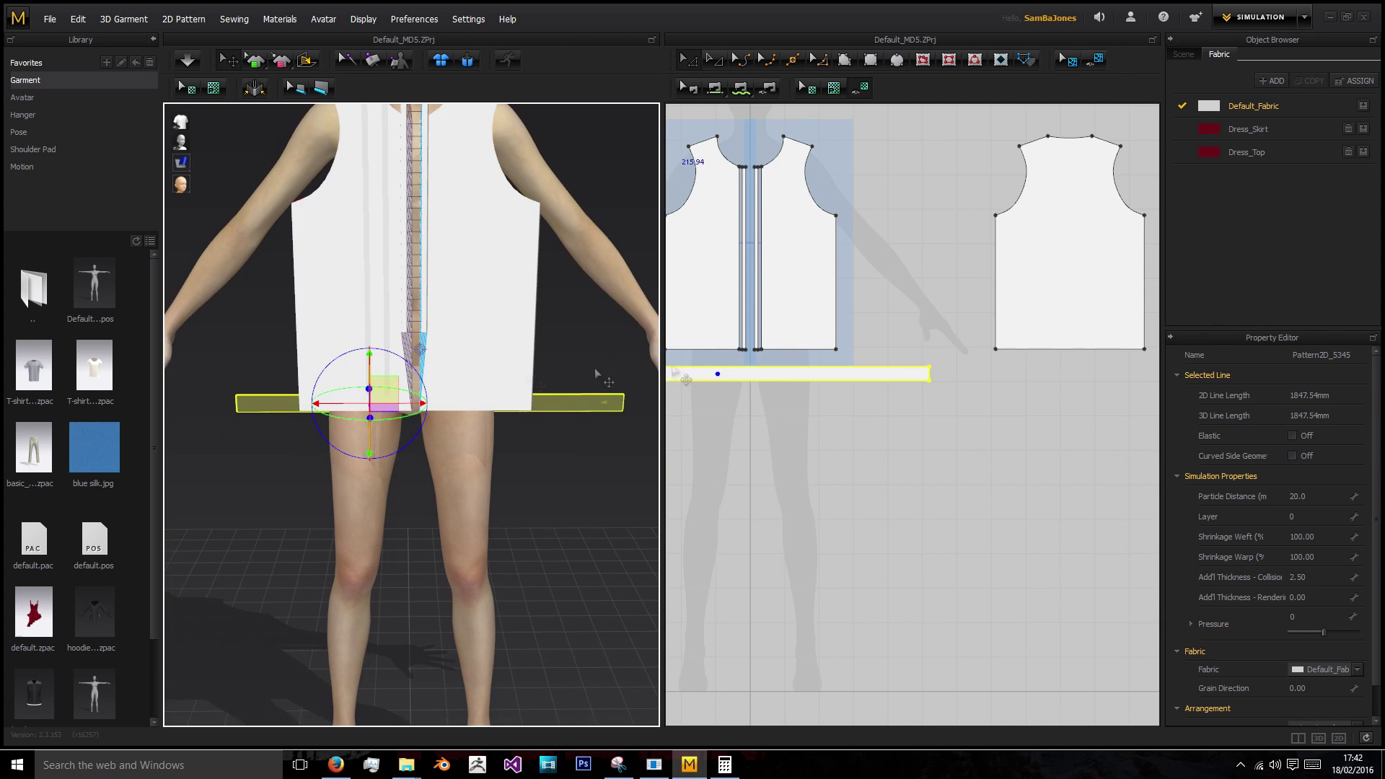
- Try to sew the hem band's upper edge to the left front panel's bottom edge, and undo that attempt
{"action": "scroll", "coordinate": [838, 401], "scroll_direction": "down", "scroll_amount": 2}
{"action": "scroll", "coordinate": [837, 401], "scroll_direction": "up", "scroll_amount": 2}
{"action": "left_click", "coordinate": [841, 429]}
{"action": "middle_click_drag", "start_coordinate": [850, 415], "coordinate": [988, 409]}
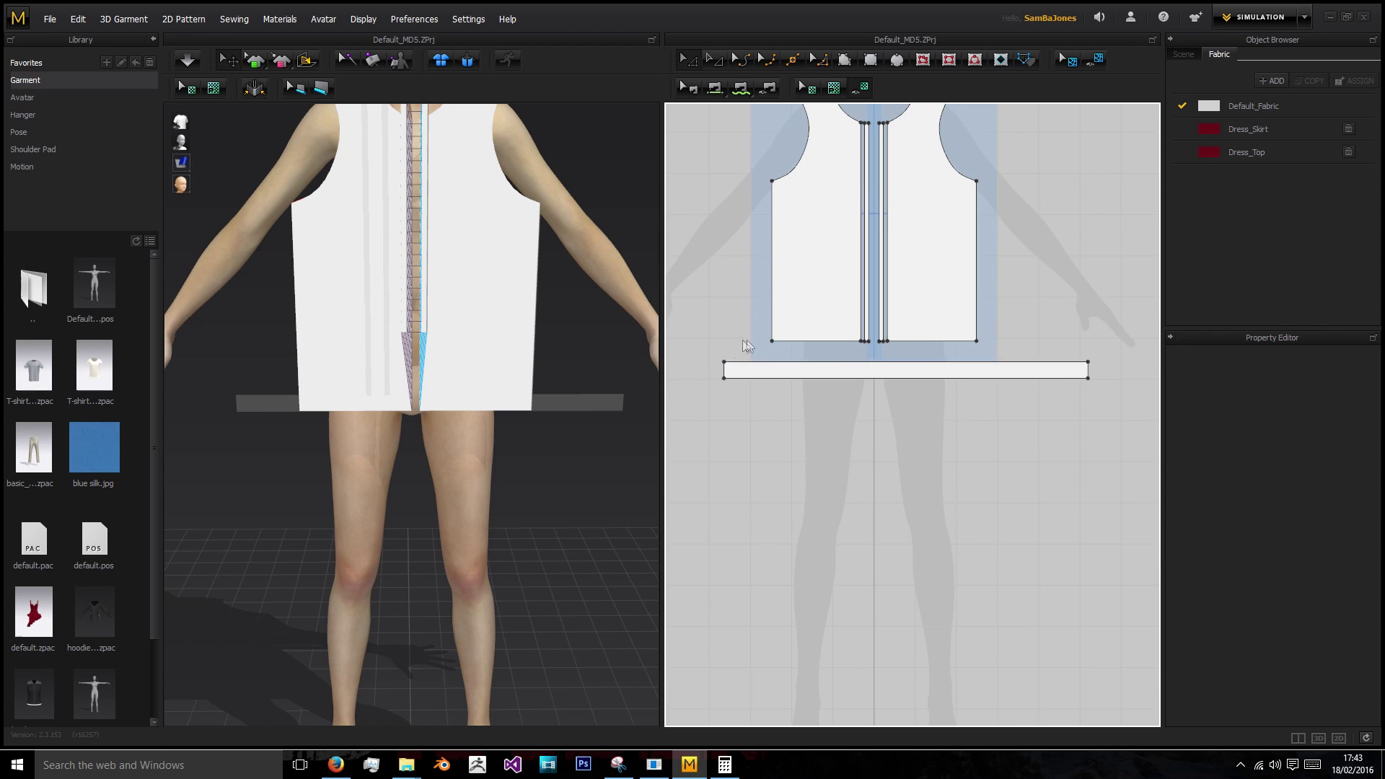
{"action": "left_click", "coordinate": [715, 88]}
{"action": "left_click", "coordinate": [724, 369]}
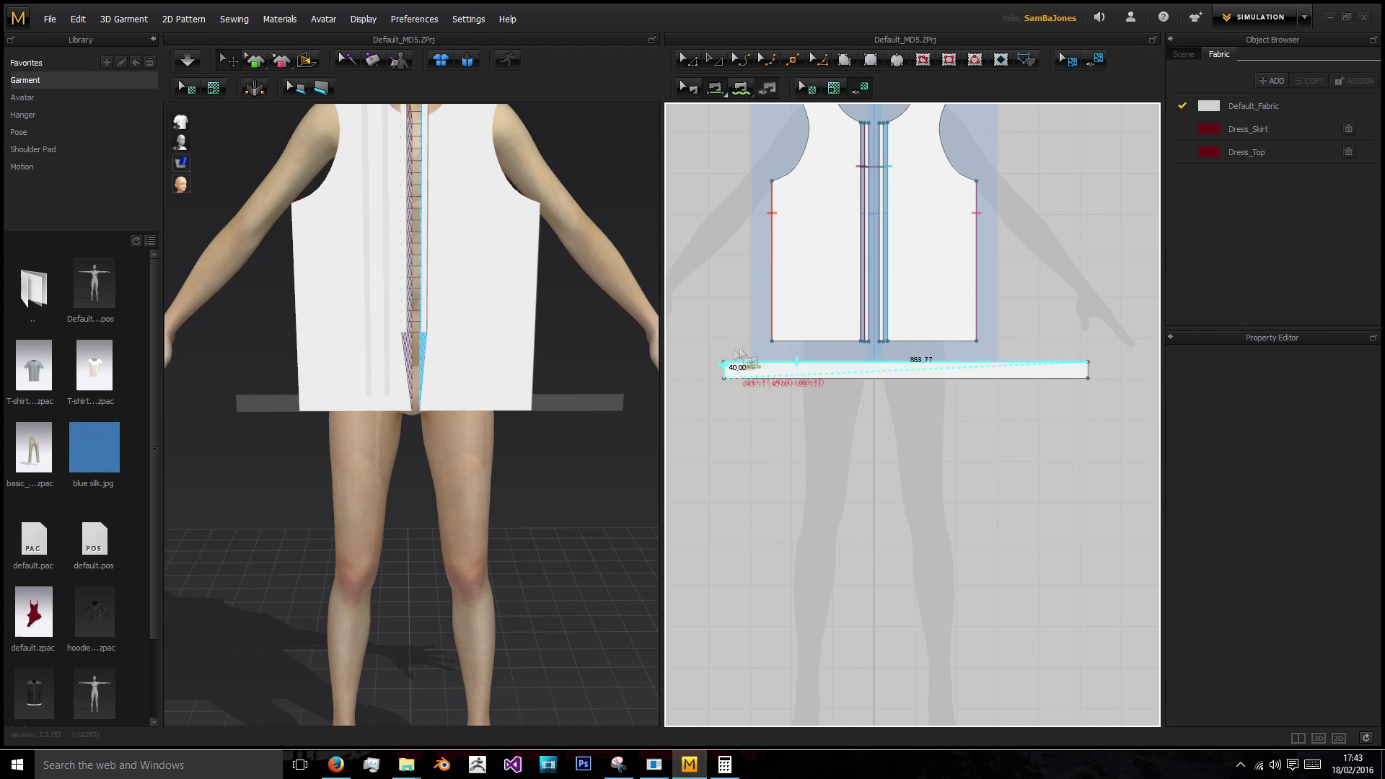
{"action": "left_click", "coordinate": [789, 342]}
{"action": "right_click_drag", "start_coordinate": [476, 378], "coordinate": [451, 422]}
{"action": "middle_click_drag", "start_coordinate": [754, 406], "coordinate": [718, 362]}
{"action": "middle_click_drag", "start_coordinate": [634, 404], "coordinate": [605, 398]}
{"action": "middle_click_drag", "start_coordinate": [584, 507], "coordinate": [497, 484]}
{"action": "key", "text": "ctrl+z"}
- Split the hem band's upper edge into two lines, with the short segment at its left end
{"action": "right_click_drag", "start_coordinate": [488, 438], "coordinate": [570, 401]}
{"action": "scroll", "coordinate": [884, 364], "scroll_direction": "down", "scroll_amount": 8}
{"action": "middle_click_drag", "start_coordinate": [967, 364], "coordinate": [927, 387]}
{"action": "scroll", "coordinate": [743, 383], "scroll_direction": "up", "scroll_amount": 6}
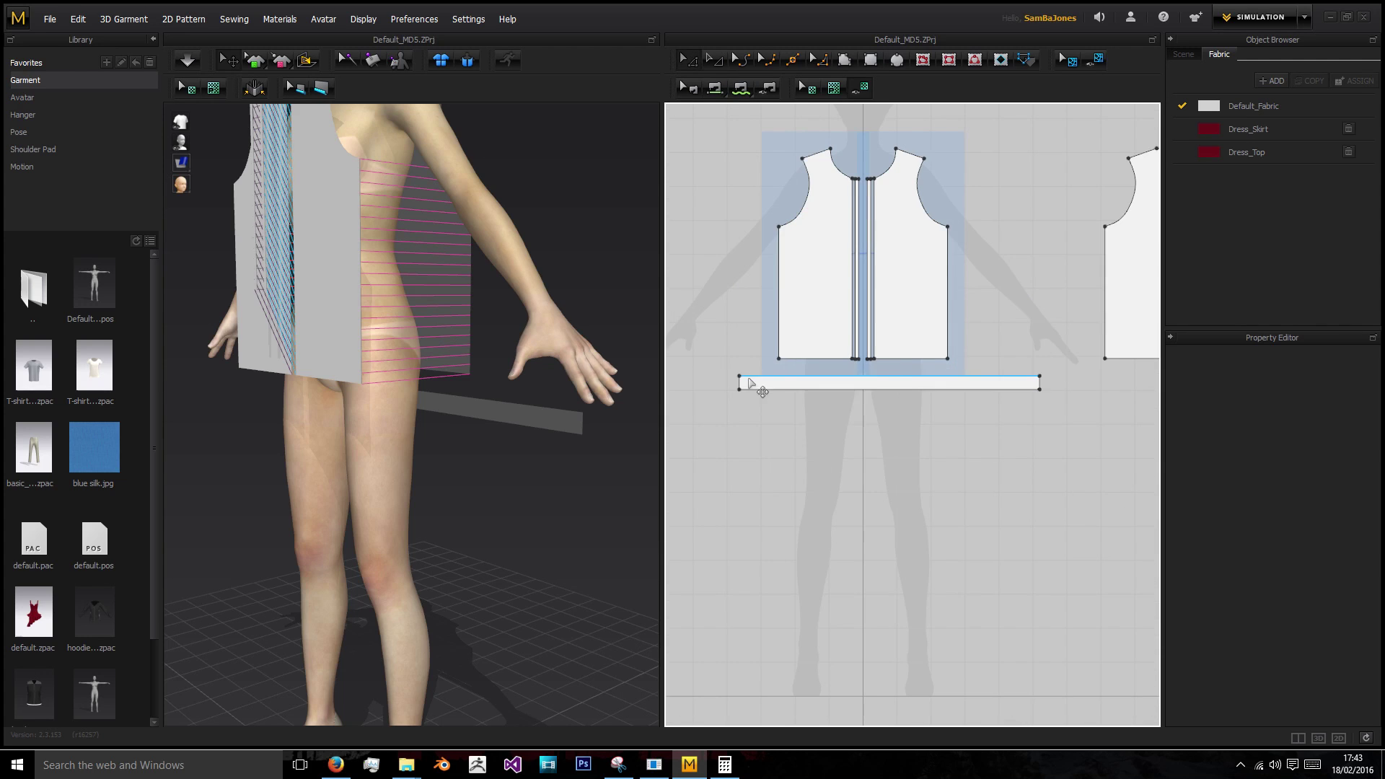
{"action": "right_click", "coordinate": [750, 380]}
{"action": "left_click", "coordinate": [773, 452]}
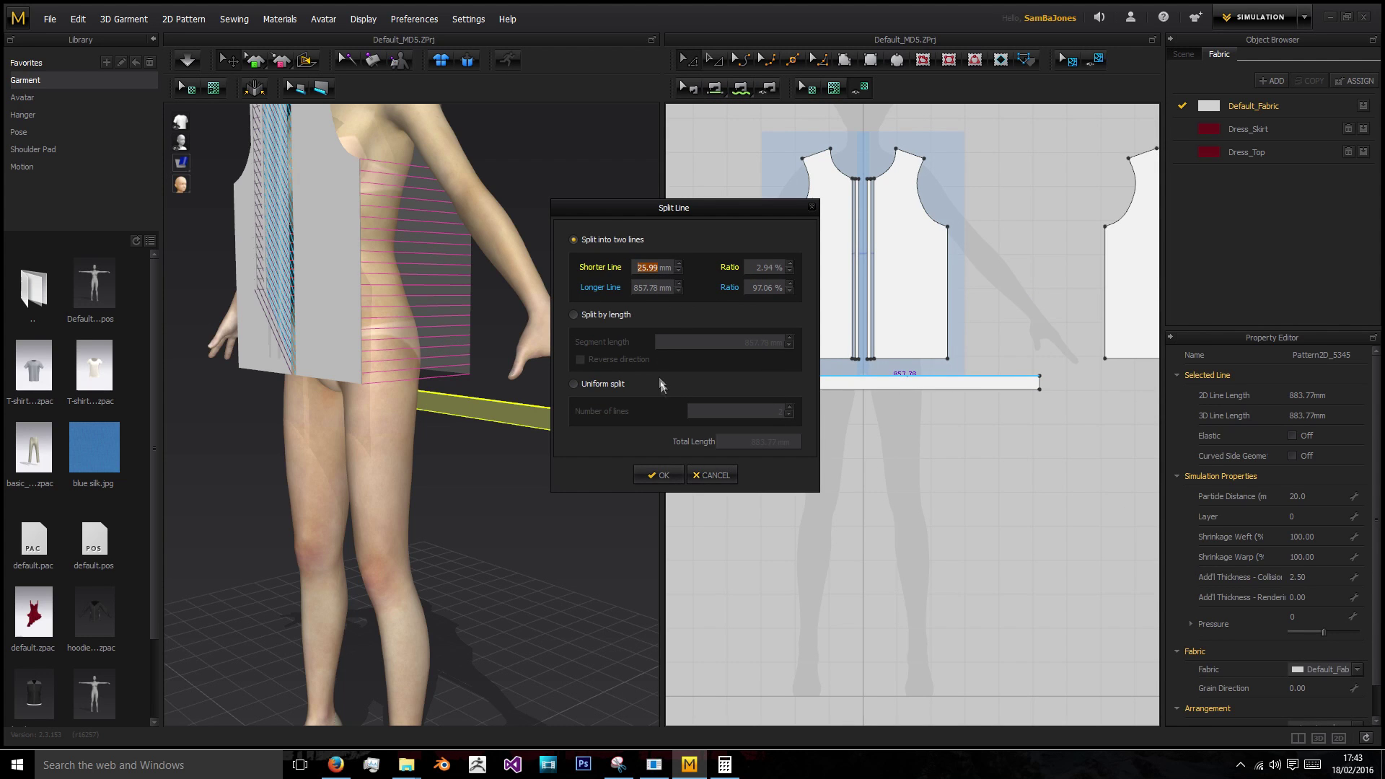
{"action": "left_click", "coordinate": [651, 474]}
{"action": "left_click", "coordinate": [768, 429]}
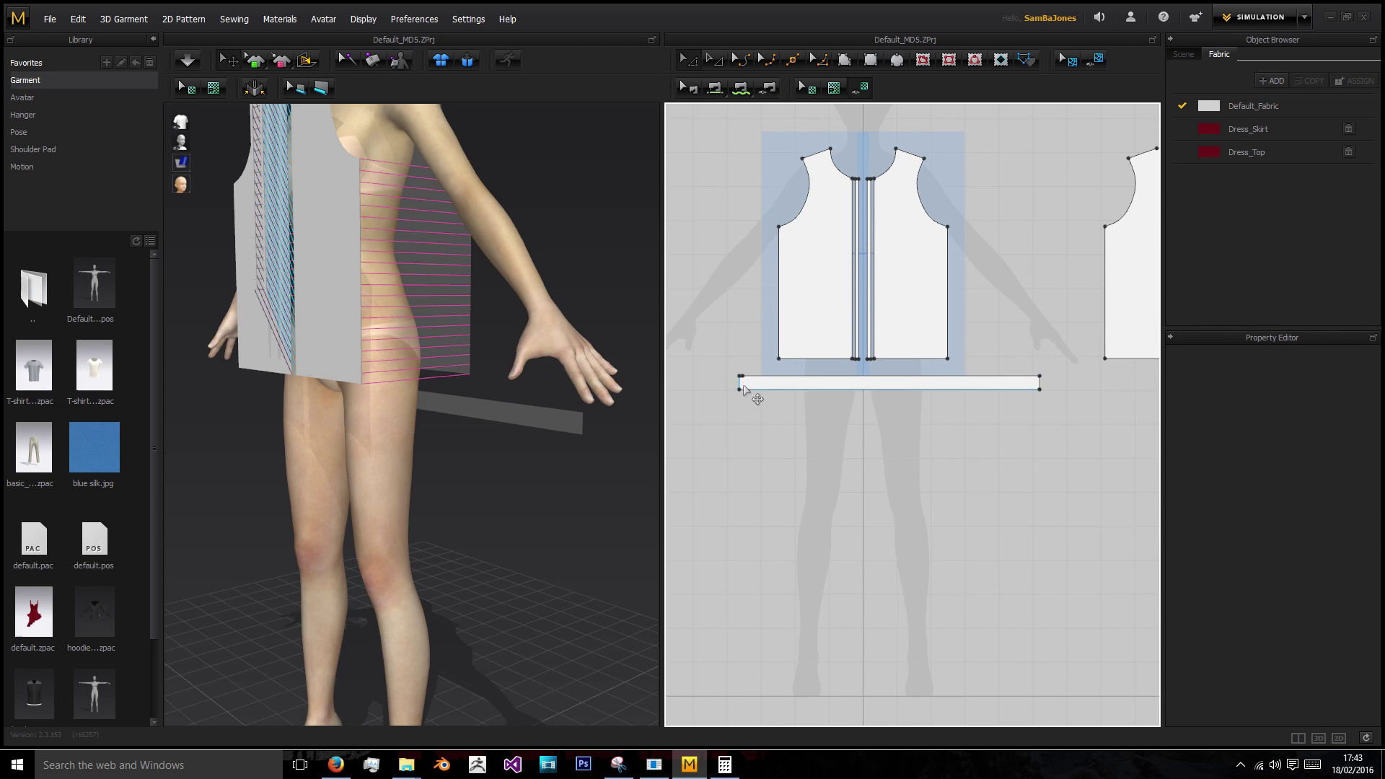
{"action": "scroll", "coordinate": [750, 382], "scroll_direction": "up", "scroll_amount": 3}
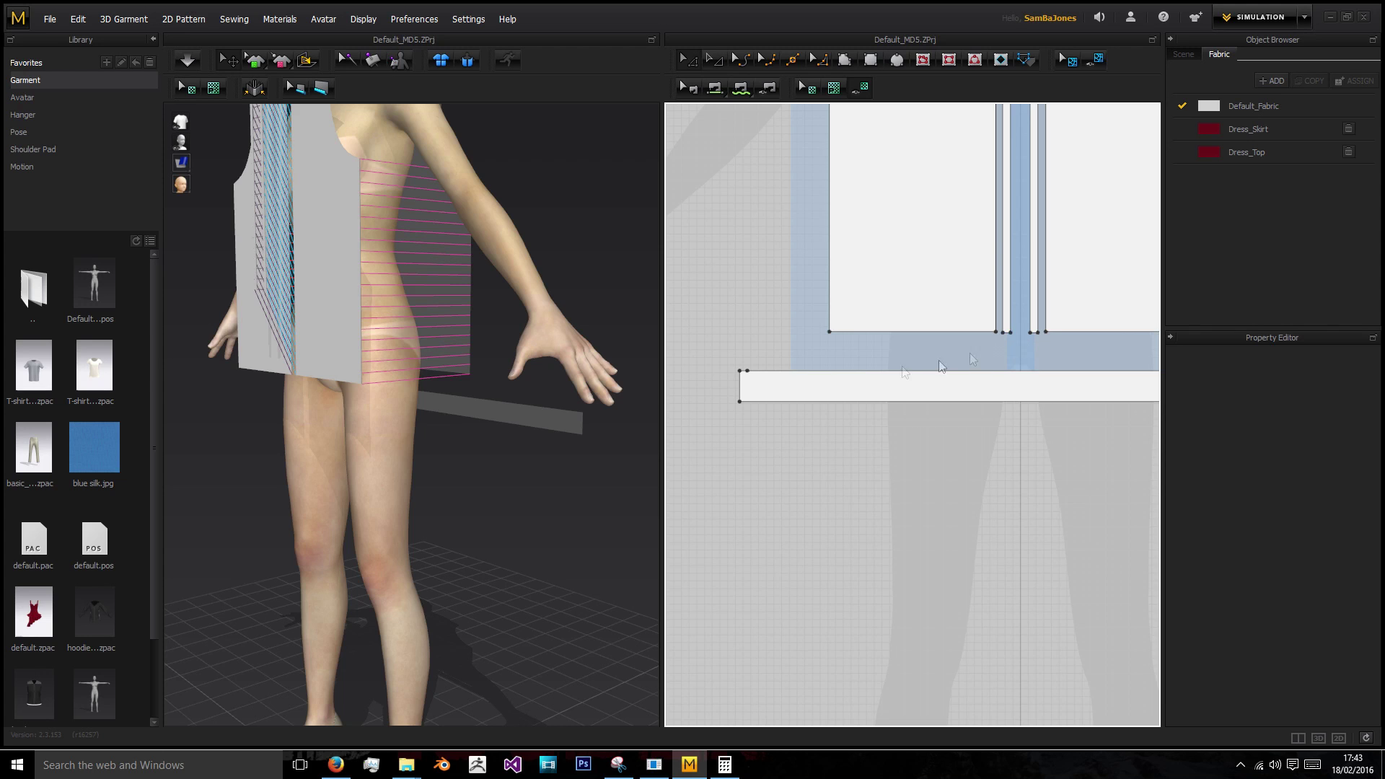
{"action": "scroll", "coordinate": [852, 353], "scroll_direction": "down", "scroll_amount": 2}
{"action": "middle_click_drag", "start_coordinate": [853, 353], "coordinate": [785, 365]}
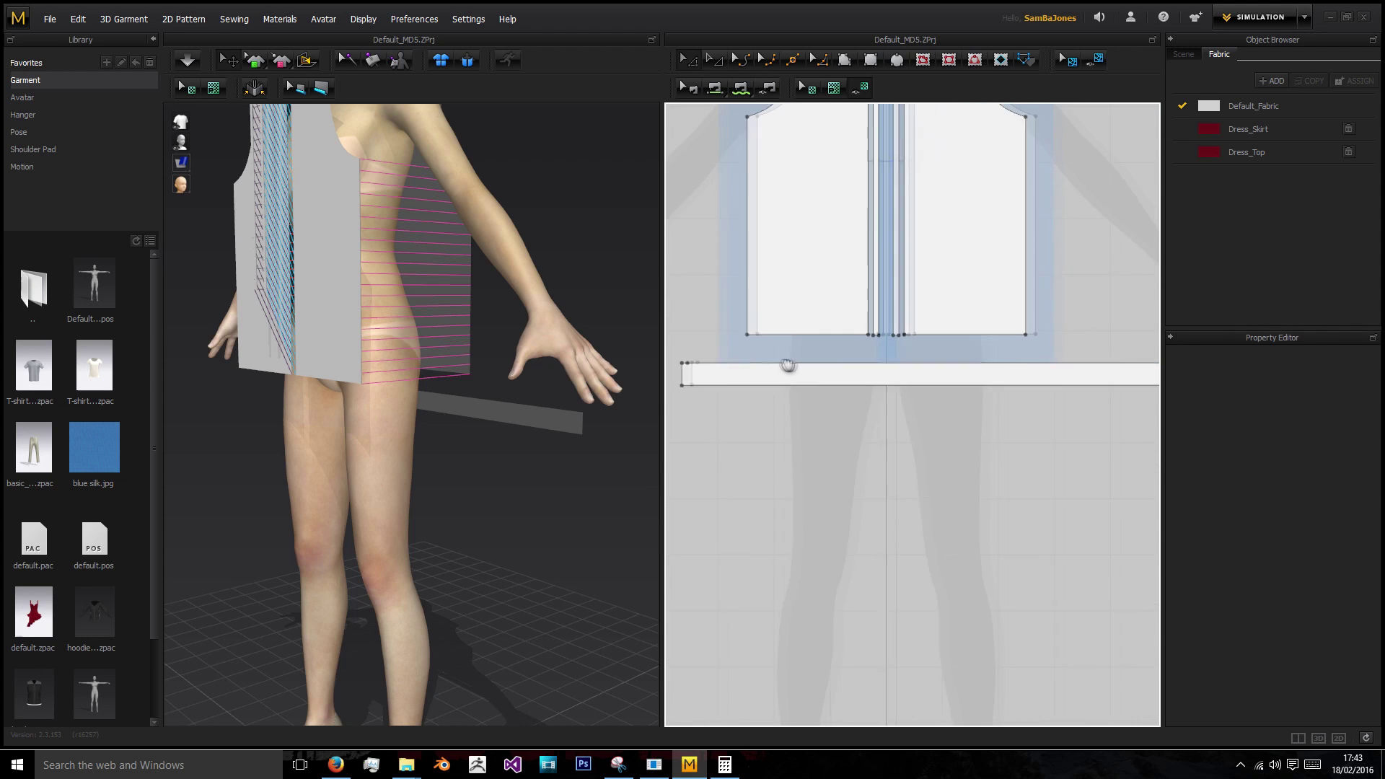
- Split the hem band's long upper edge so the segment next to the short left end piece is 215.94 mm long
{"action": "left_click", "coordinate": [915, 334]}
{"action": "middle_click_drag", "start_coordinate": [876, 351], "coordinate": [928, 345]}
{"action": "left_click", "coordinate": [787, 358]}
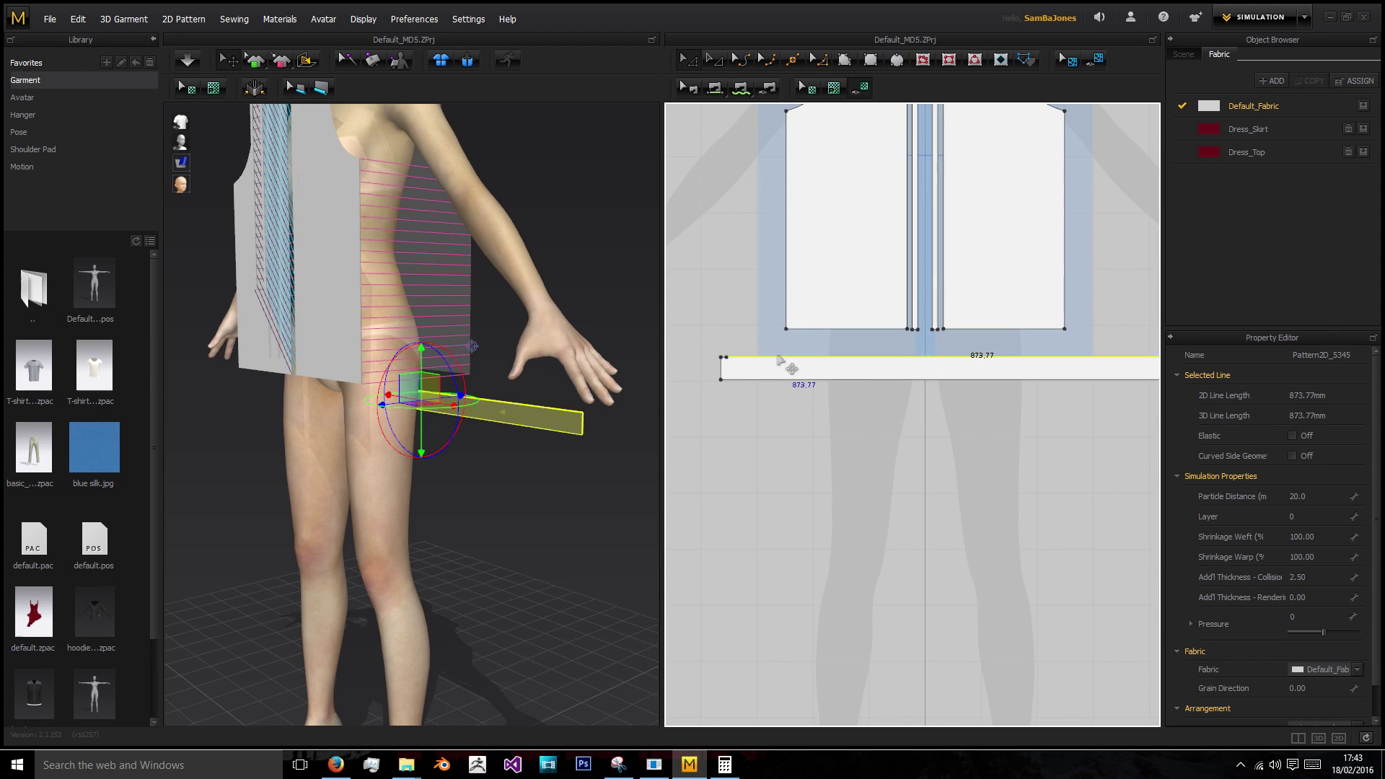
{"action": "right_click", "coordinate": [776, 358]}
{"action": "left_click", "coordinate": [798, 431]}
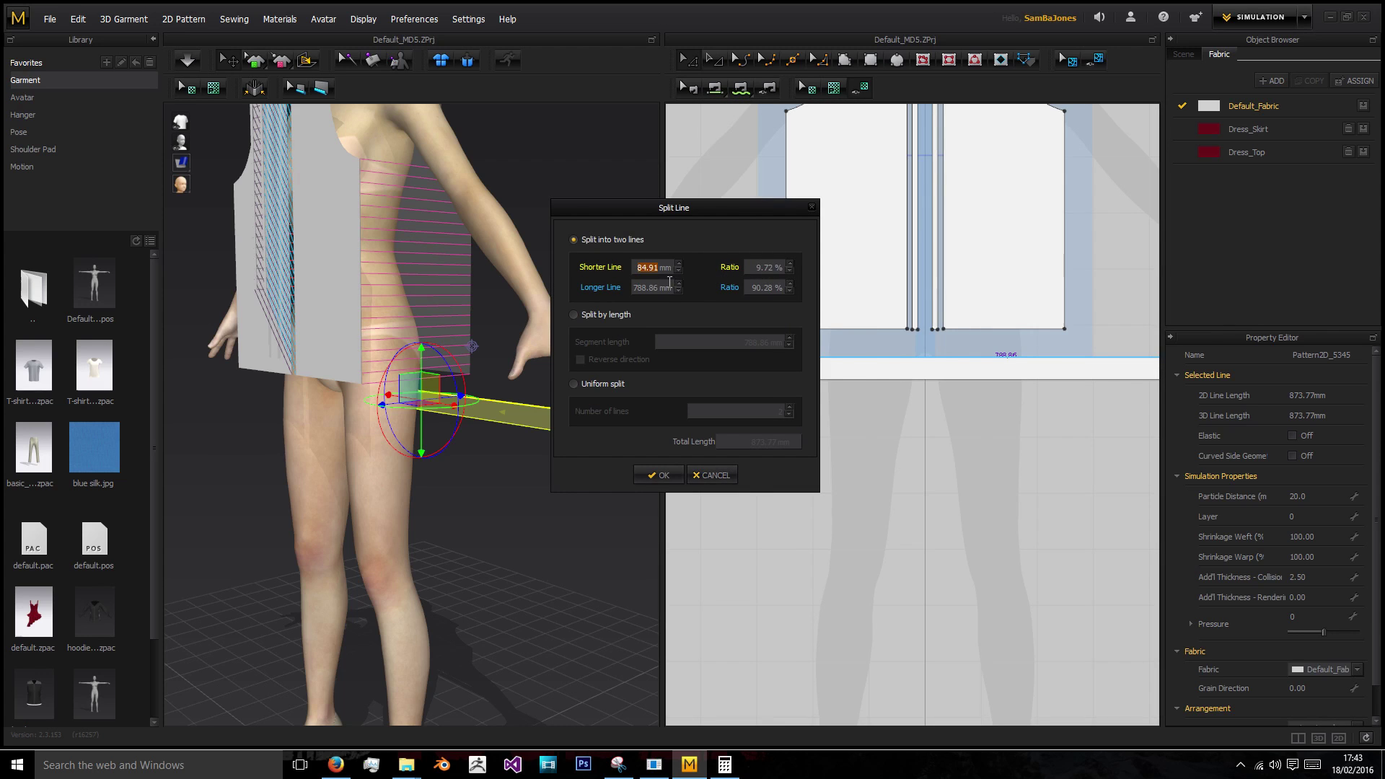
{"action": "left_click", "coordinate": [649, 476]}
{"action": "left_click", "coordinate": [937, 404]}
- Check the back panel's bottom edge length and split the band's remaining upper edge with a 431.89 mm segment next to the previous one
{"action": "scroll", "coordinate": [1061, 324], "scroll_direction": "down", "scroll_amount": 2}
{"action": "middle_click_drag", "start_coordinate": [1062, 322], "coordinate": [1008, 330]}
{"action": "left_click", "coordinate": [1044, 315]}
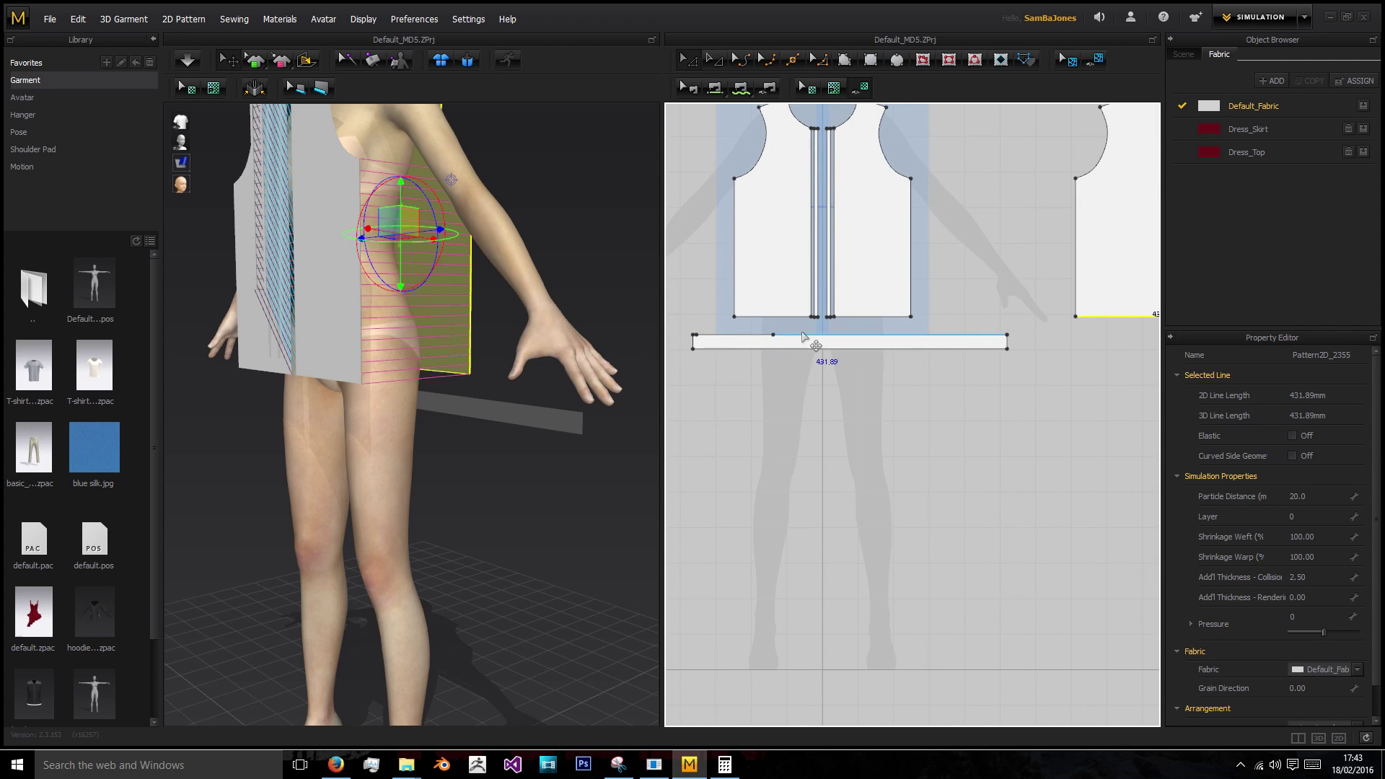
{"action": "right_click", "coordinate": [804, 337]}
{"action": "left_click", "coordinate": [828, 403]}
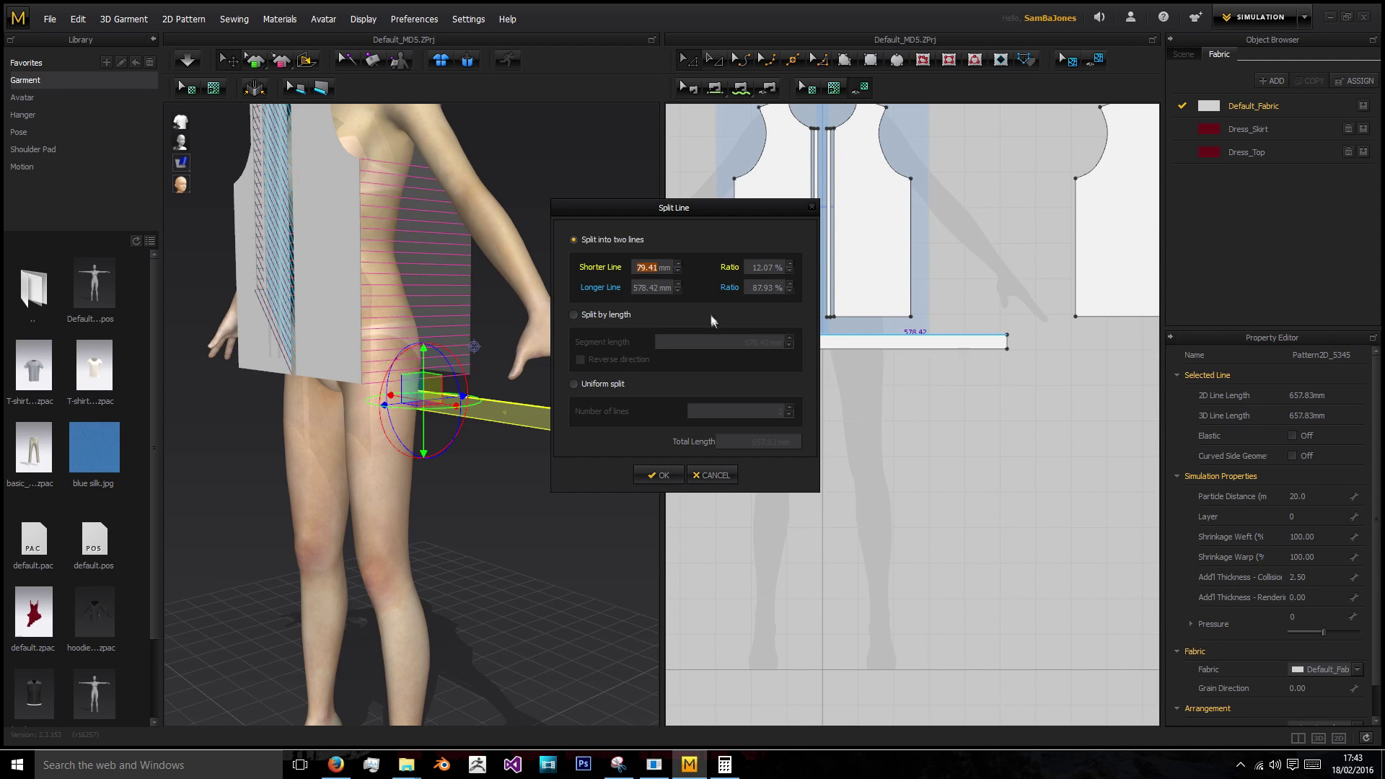
{"action": "type", "text": "431.89"}
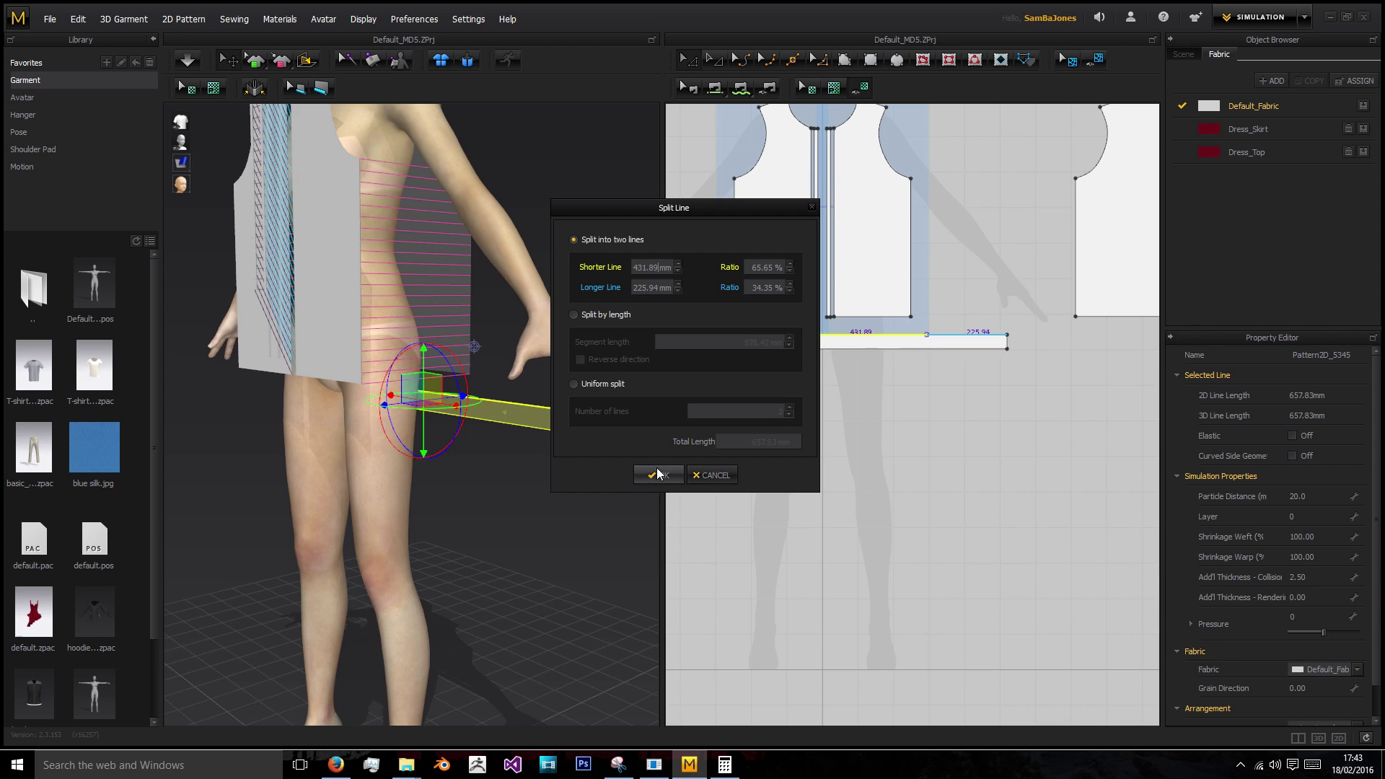
{"action": "left_click", "coordinate": [657, 474]}
{"action": "left_click", "coordinate": [950, 407]}
- Split the last part of the hem band's upper edge into a 215.94 mm segment and a 10 mm piece at the right end
{"action": "mouse_move", "coordinate": [980, 328]}
{"action": "middle_mouse_down"}
{"action": "mouse_move", "coordinate": [924, 325]}
{"action": "mouse_move", "coordinate": [967, 321]}
{"action": "middle_mouse_up"}
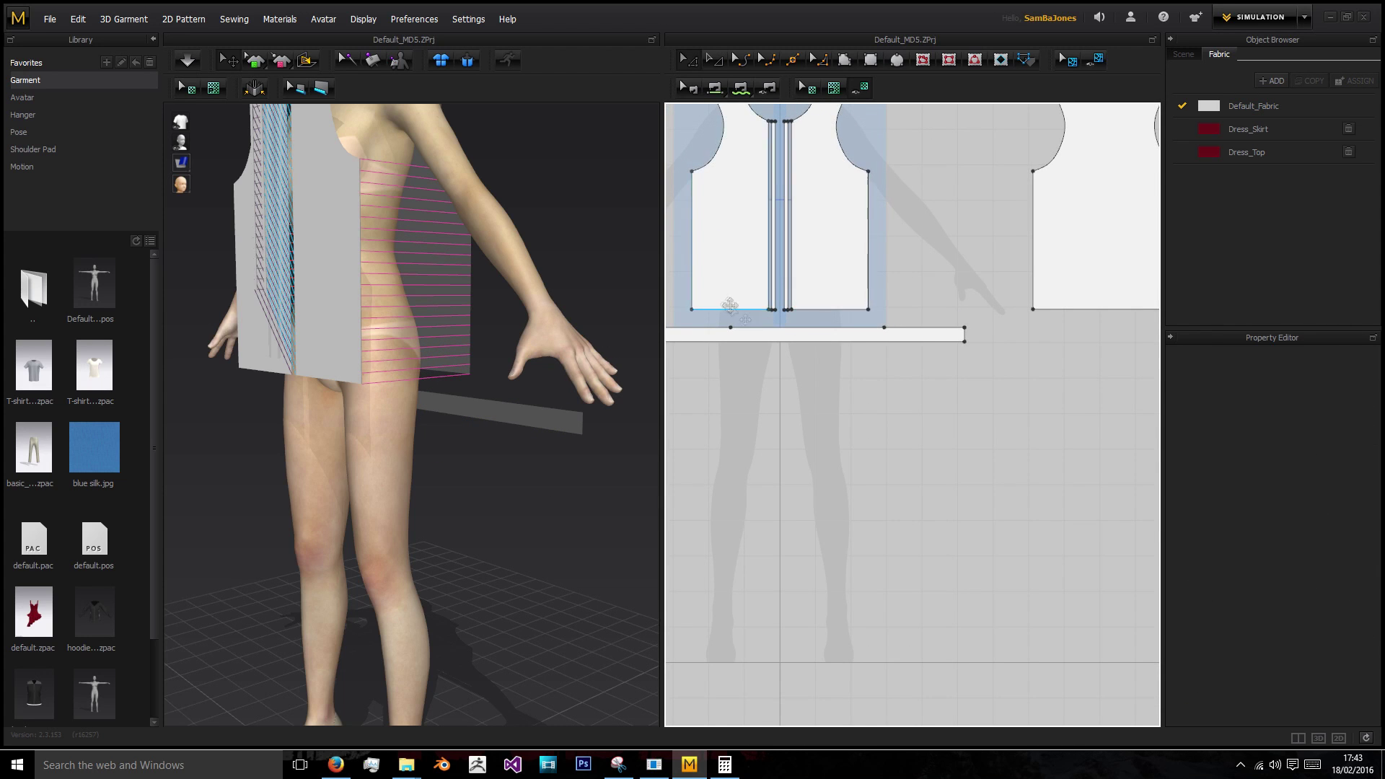
{"action": "left_click", "coordinate": [730, 305]}
{"action": "left_click", "coordinate": [910, 298]}
{"action": "left_click", "coordinate": [738, 307]}
{"action": "left_click", "coordinate": [911, 302]}
{"action": "left_click", "coordinate": [852, 309]}
{"action": "right_click", "coordinate": [914, 327]}
{"action": "left_click", "coordinate": [945, 402]}
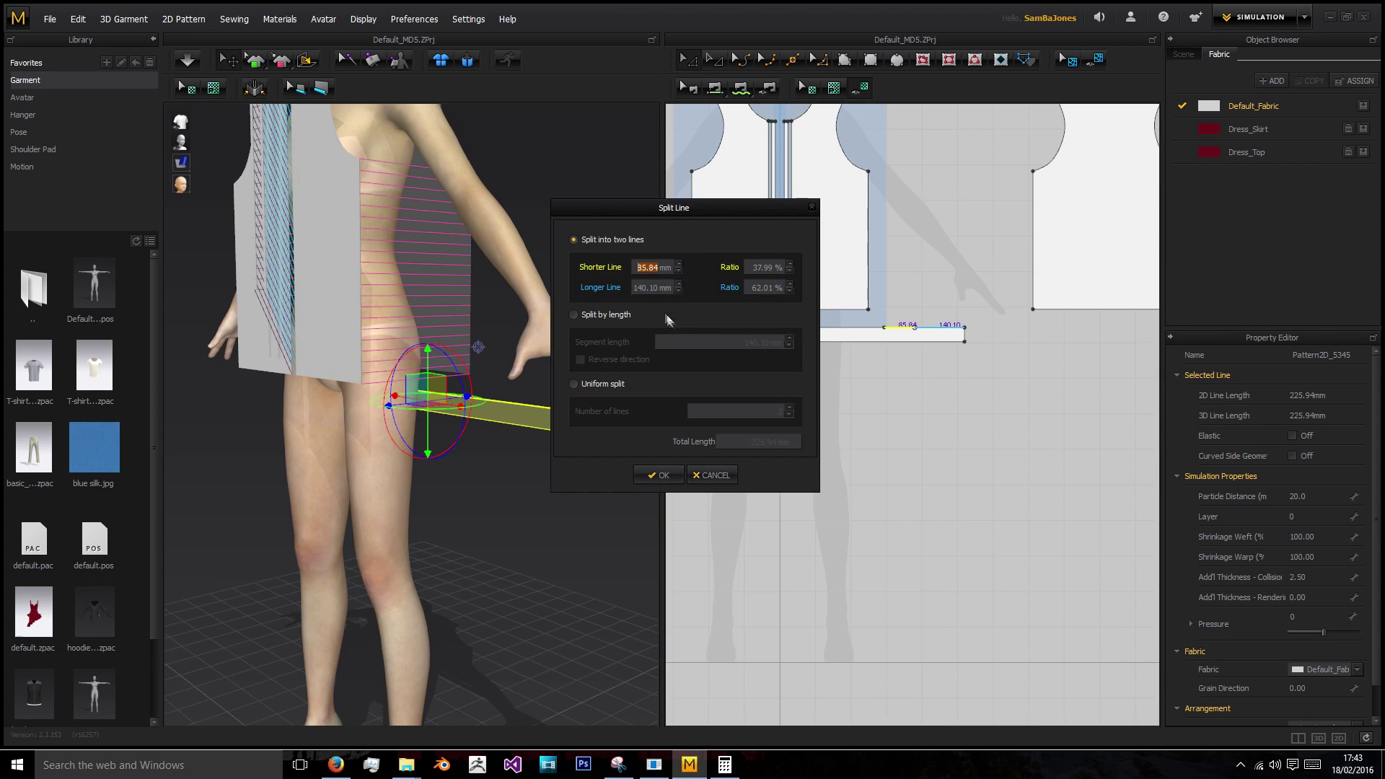
{"action": "type", "text": "215.94"}
{"action": "left_click", "coordinate": [659, 474]}
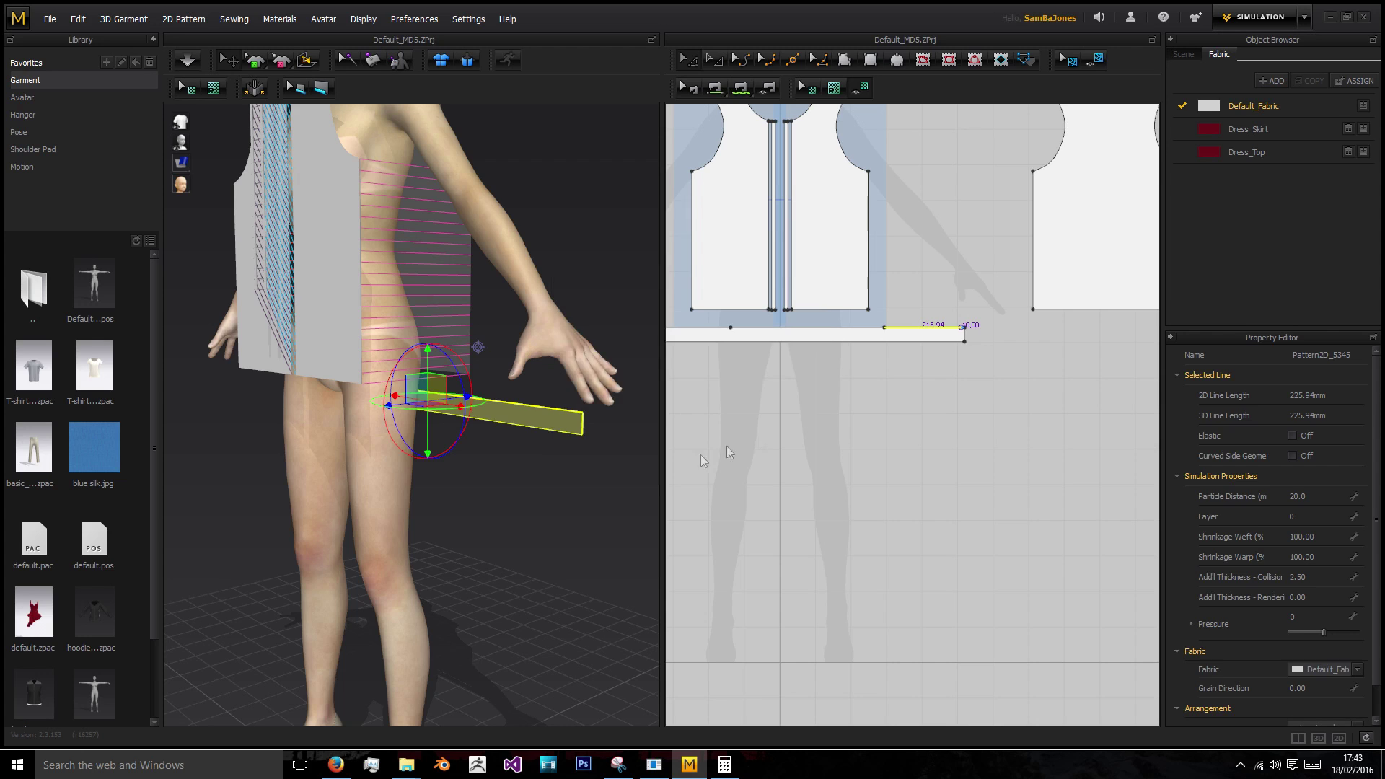
- Sew the band's short left end piece to the right centre-front strip's bottom edge and the adjacent 215.94 mm segment to the right front panel's bottom edge
{"action": "left_click", "coordinate": [714, 87]}
{"action": "scroll", "coordinate": [796, 340], "scroll_direction": "up", "scroll_amount": 4}
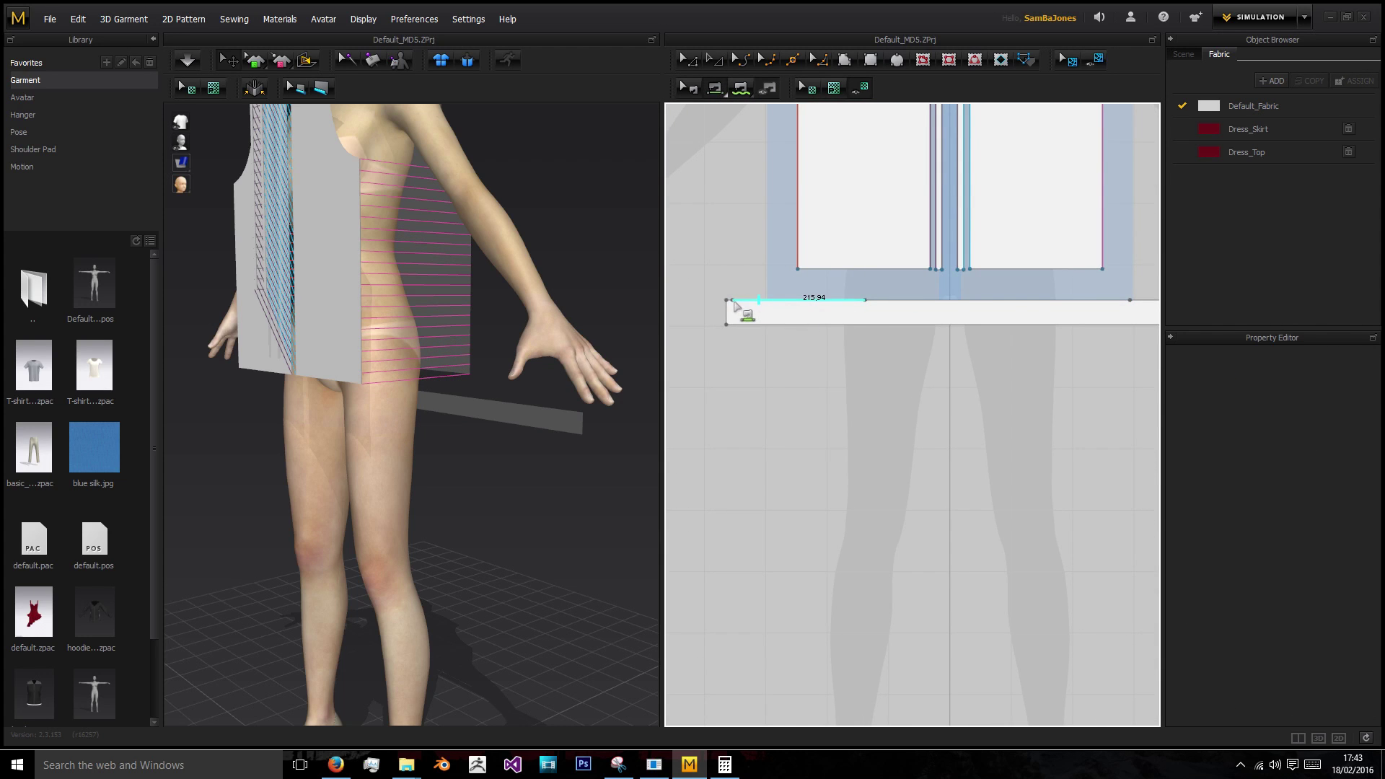
{"action": "left_click", "coordinate": [734, 303]}
{"action": "left_click", "coordinate": [967, 270]}
{"action": "right_click_drag", "start_coordinate": [460, 403], "coordinate": [571, 393]}
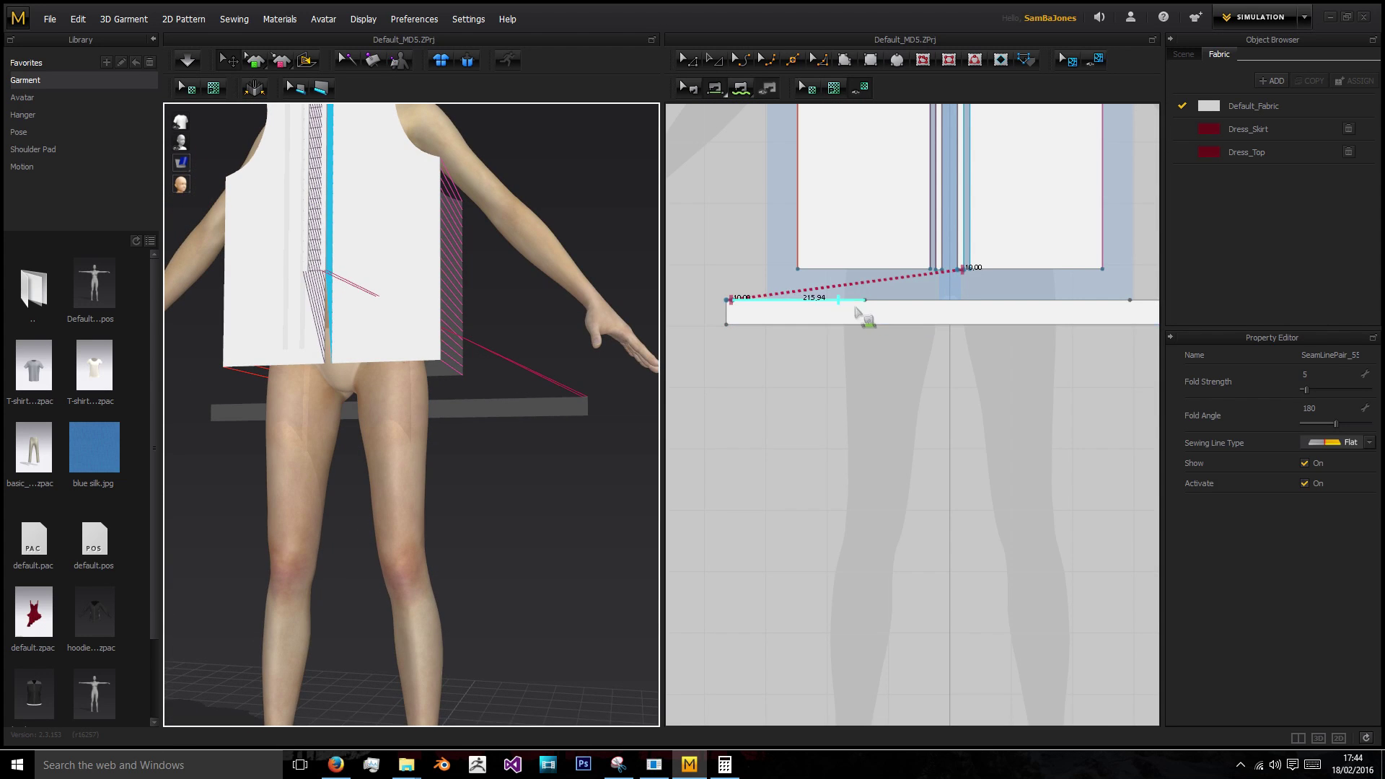
{"action": "left_click", "coordinate": [856, 308]}
{"action": "left_click", "coordinate": [1088, 281]}
- Sew the hem band's 431.89 mm middle segment to the back panel's bottom edge
{"action": "middle_click_drag", "start_coordinate": [1057, 322], "coordinate": [840, 355]}
{"action": "scroll", "coordinate": [840, 355], "scroll_direction": "down", "scroll_amount": 2}
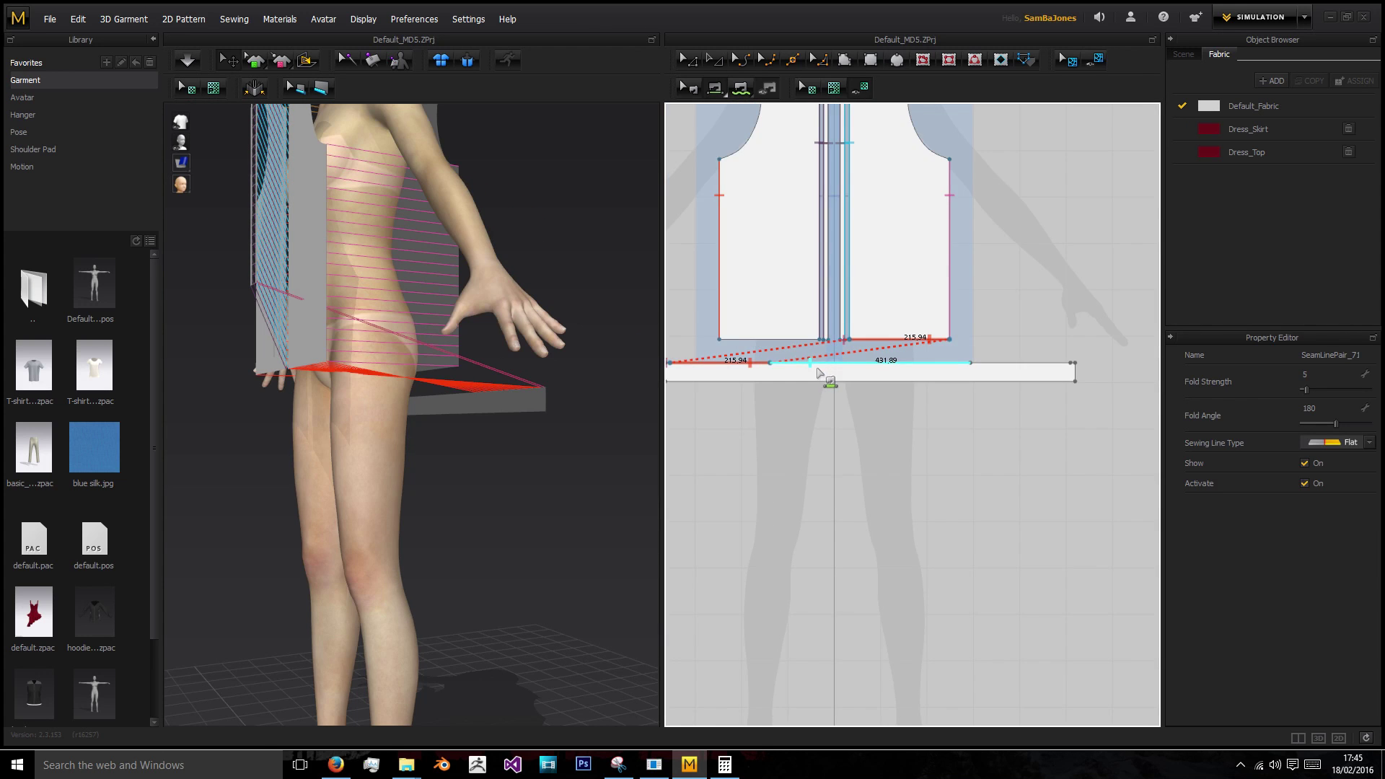
{"action": "middle_click_drag", "start_coordinate": [844, 371], "coordinate": [668, 377]}
{"action": "scroll", "coordinate": [998, 358], "scroll_direction": "down", "scroll_amount": 2}
{"action": "left_click", "coordinate": [1025, 349]}
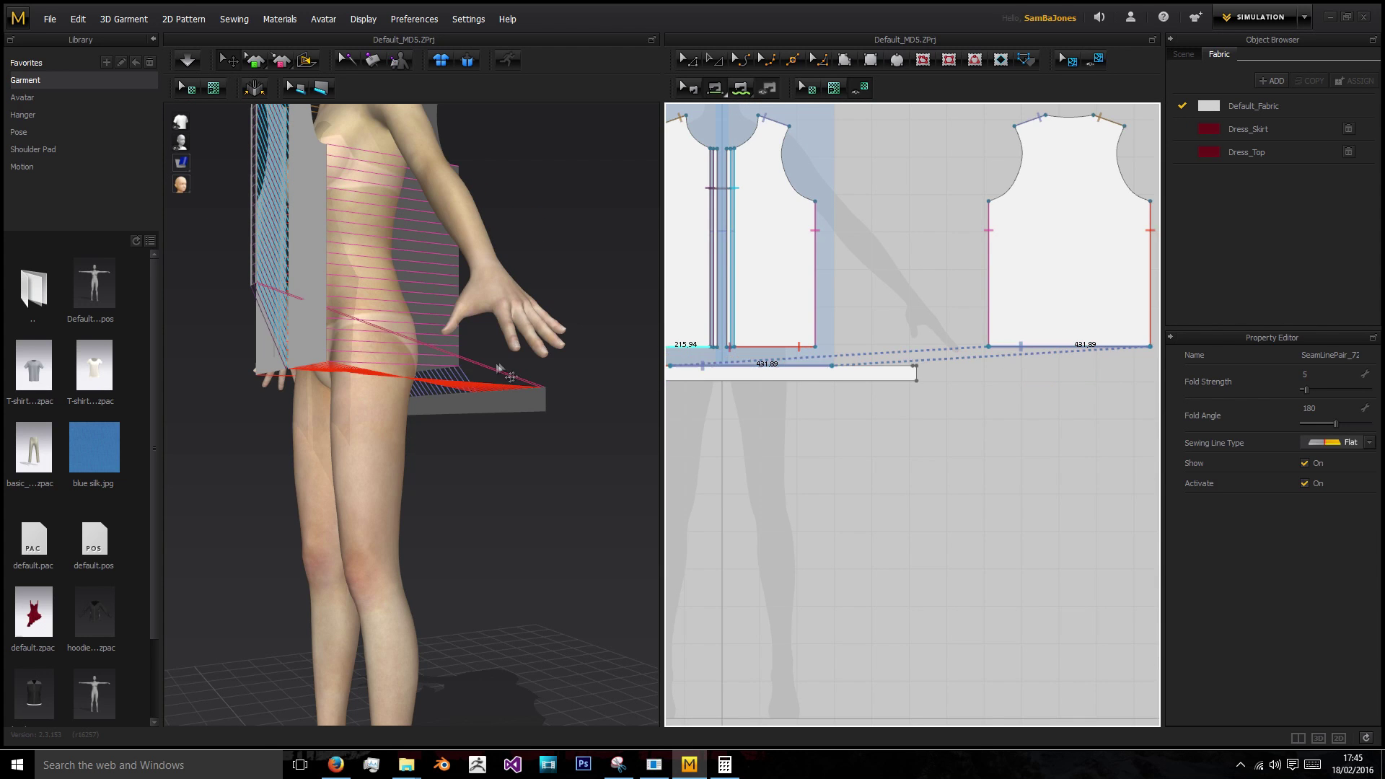
{"action": "right_click_drag", "start_coordinate": [495, 367], "coordinate": [476, 335]}
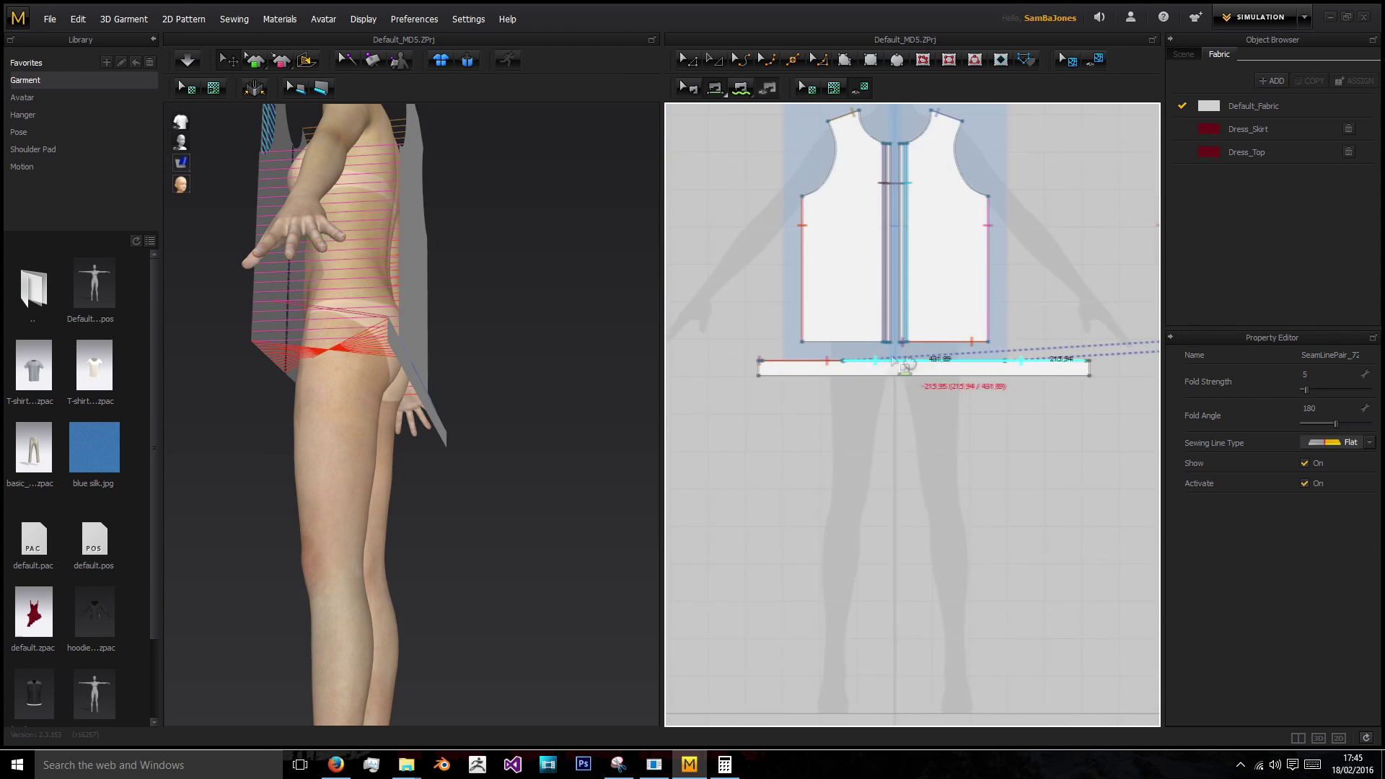
- Sew the hem band's right 215.94 mm segment to the left front panel's bottom edge
{"action": "left_click", "coordinate": [817, 344]}
{"action": "right_click_drag", "start_coordinate": [365, 372], "coordinate": [653, 333]}
{"action": "right_click_drag", "start_coordinate": [417, 363], "coordinate": [331, 335]}
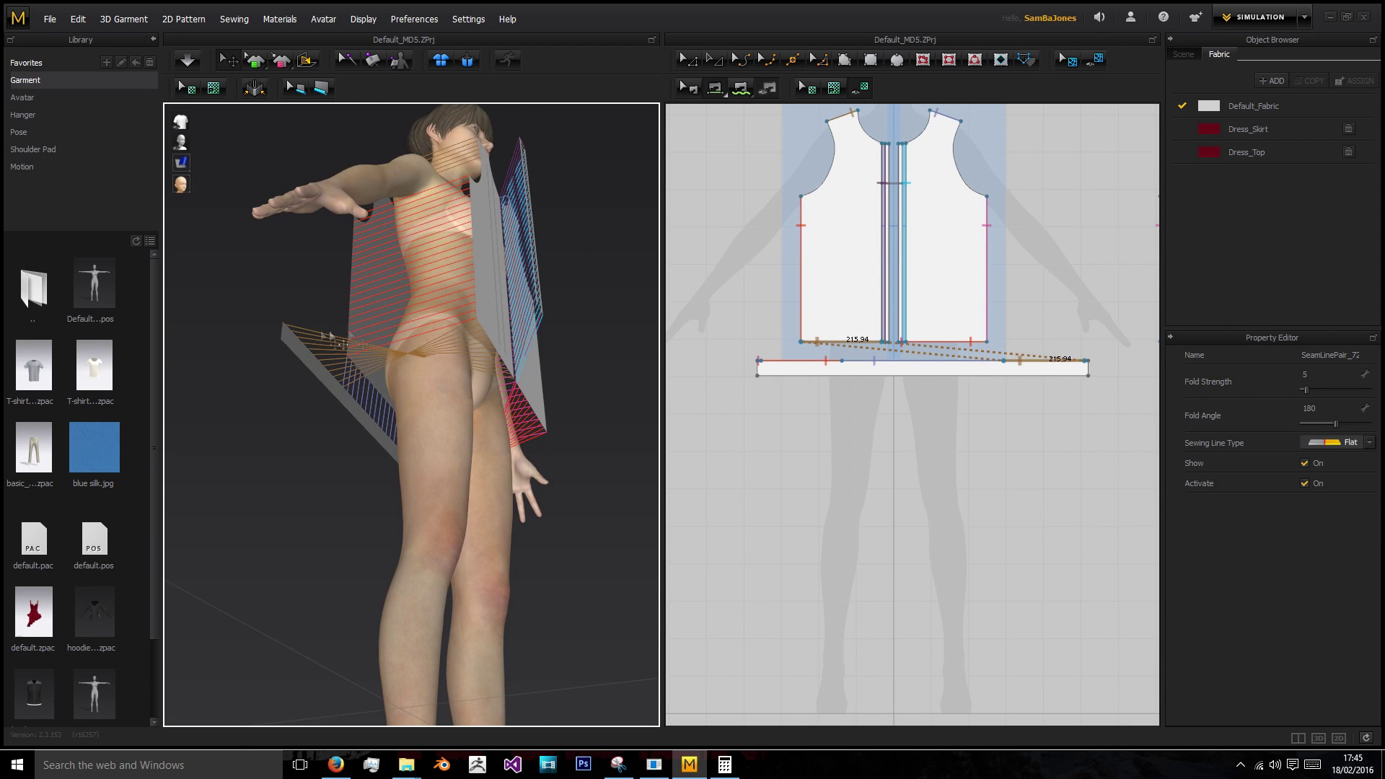
{"action": "right_click_drag", "start_coordinate": [473, 362], "coordinate": [375, 387]}
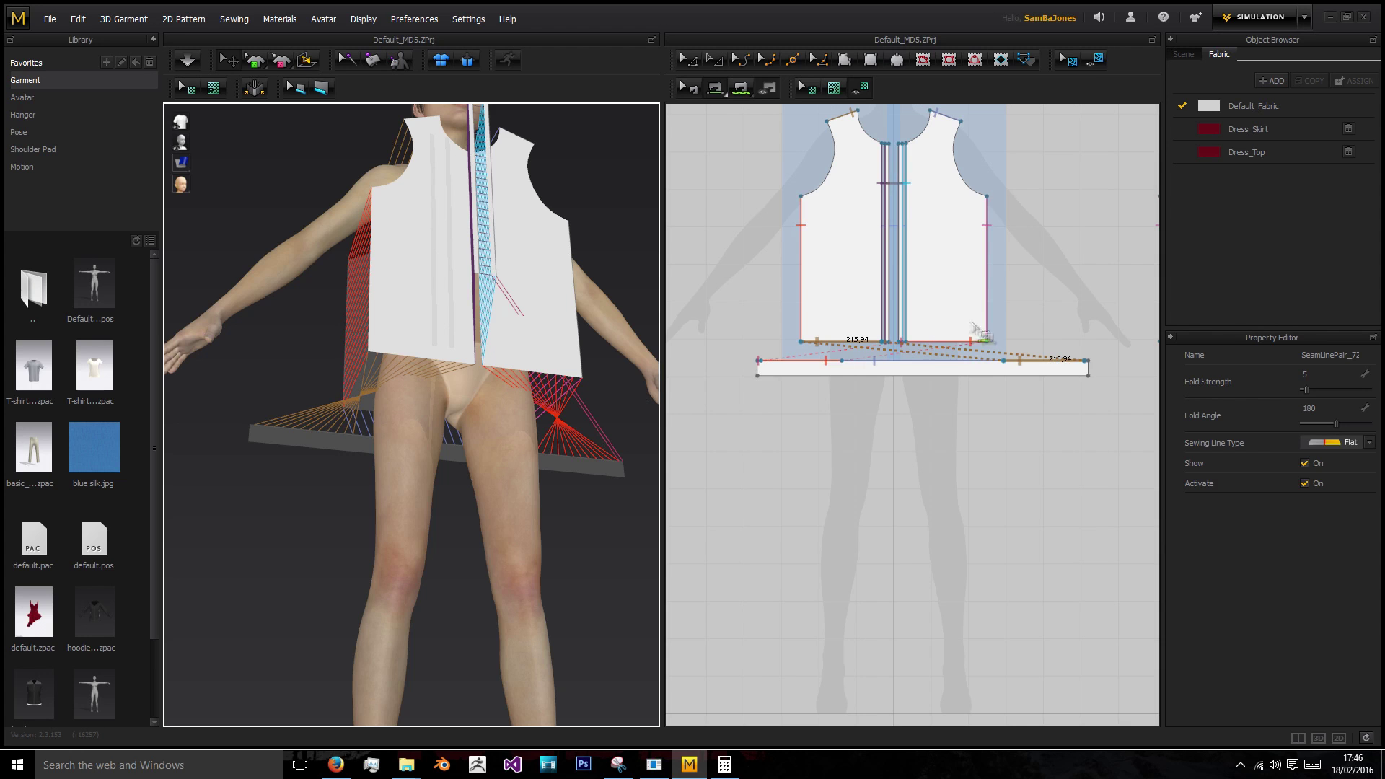
- Sew the left centre-front strip's bottom edge to the 10 mm piece at the hem band's right end
{"action": "scroll", "coordinate": [894, 353], "scroll_direction": "up", "scroll_amount": 5}
{"action": "scroll", "coordinate": [895, 353], "scroll_direction": "up", "scroll_amount": 2}
{"action": "left_click", "coordinate": [872, 336]}
{"action": "right_click_drag", "start_coordinate": [403, 352], "coordinate": [208, 366]}
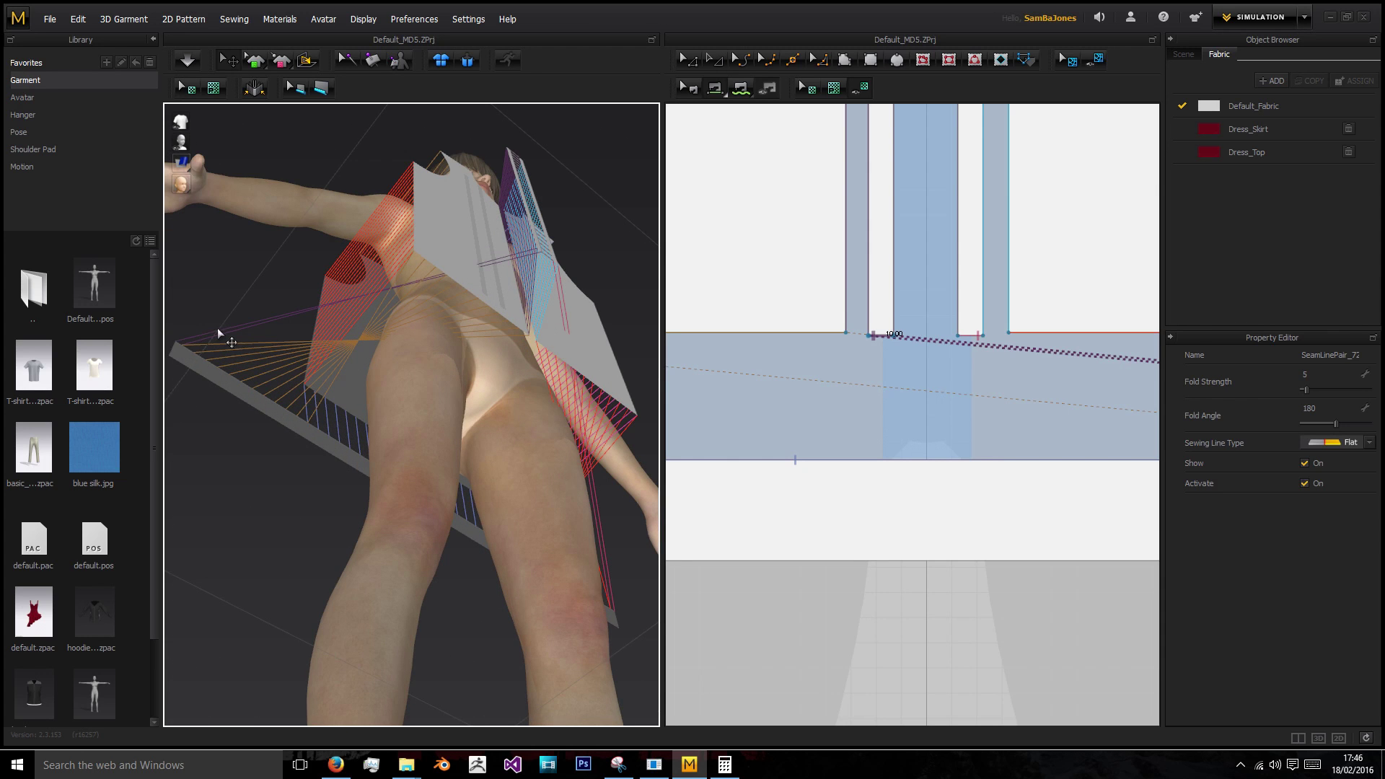
- Remove the seam on the hem band's 10 mm left end piece and resew that piece to the right centre-front strip's bottom edge
{"action": "right_click_drag", "start_coordinate": [218, 328], "coordinate": [353, 353]}
{"action": "middle_click_drag", "start_coordinate": [548, 356], "coordinate": [310, 341]}
{"action": "scroll", "coordinate": [830, 456], "scroll_direction": "down", "scroll_amount": 6}
{"action": "middle_click_drag", "start_coordinate": [830, 455], "coordinate": [1005, 422]}
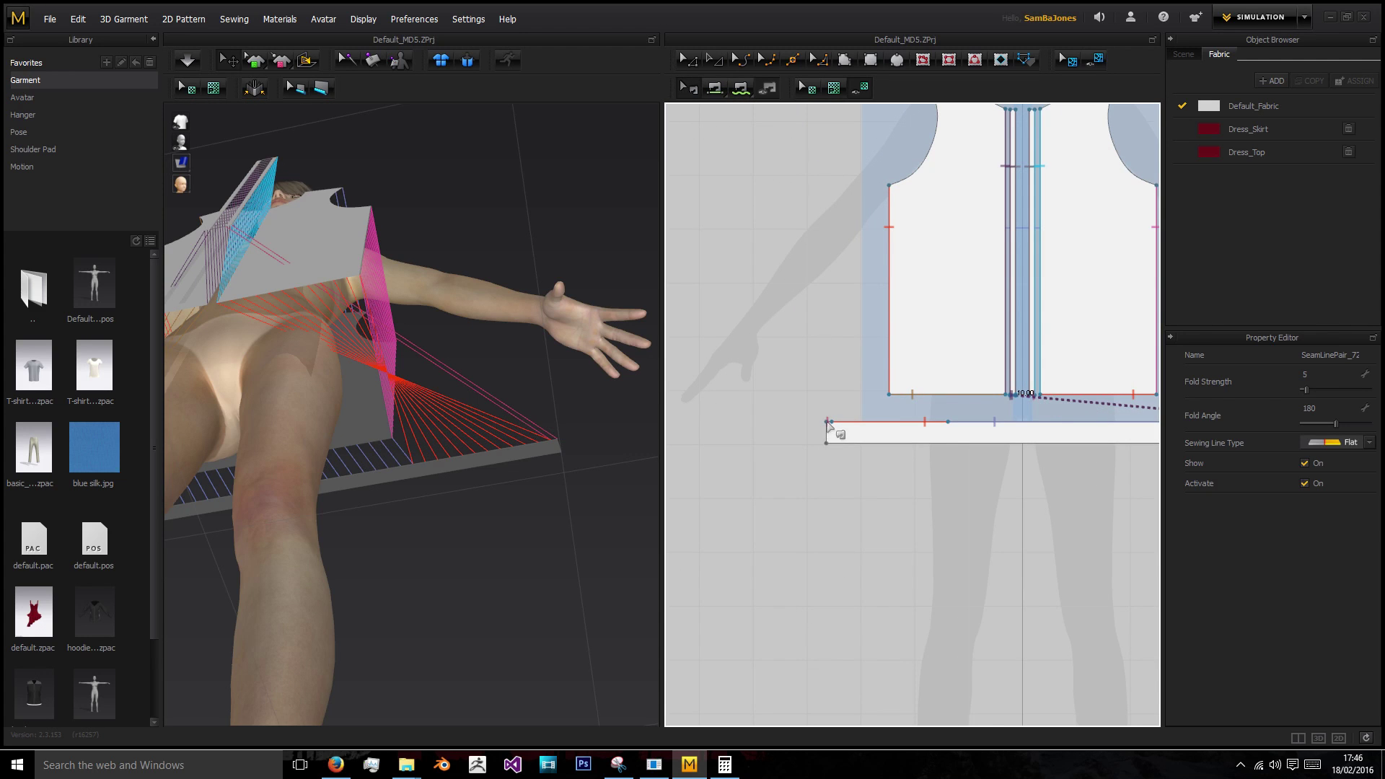
{"action": "left_click", "coordinate": [829, 421]}
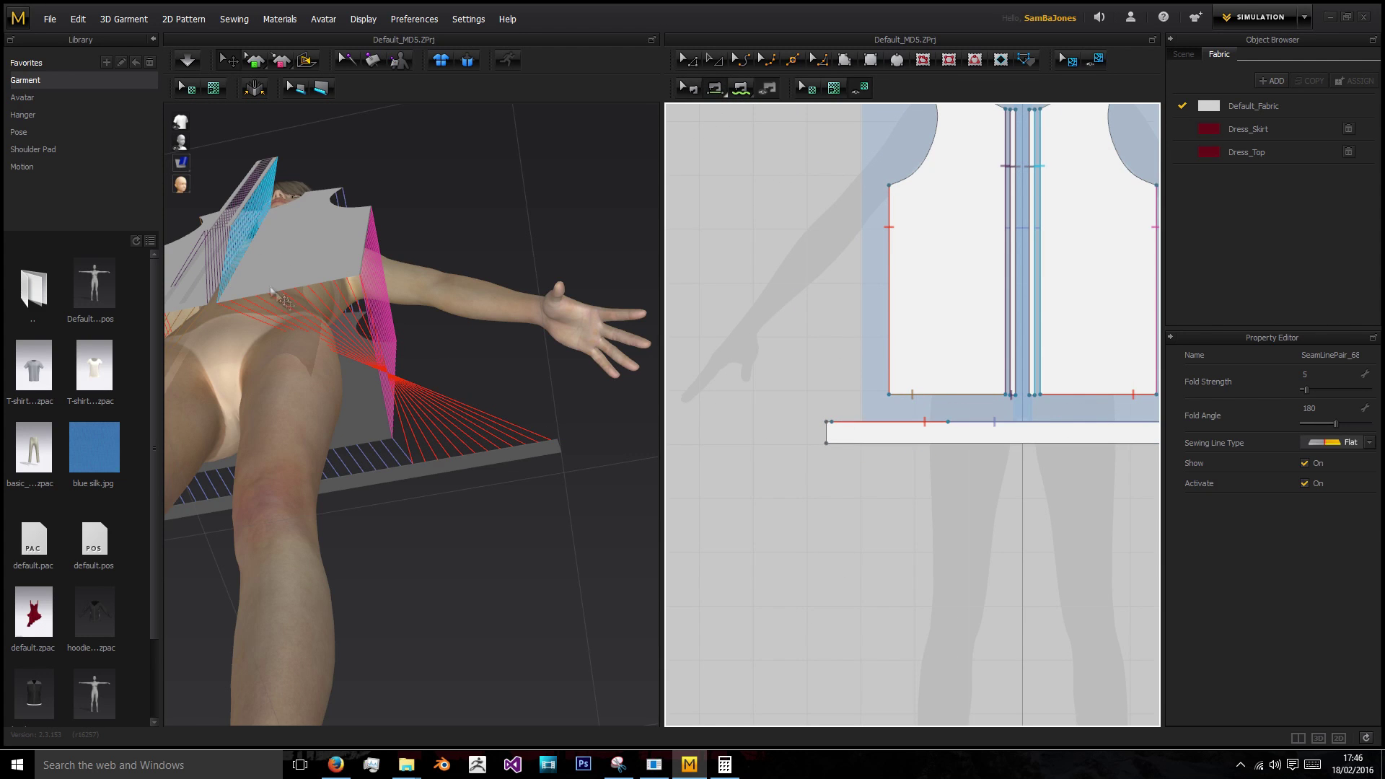
{"action": "left_click", "coordinate": [1019, 399]}
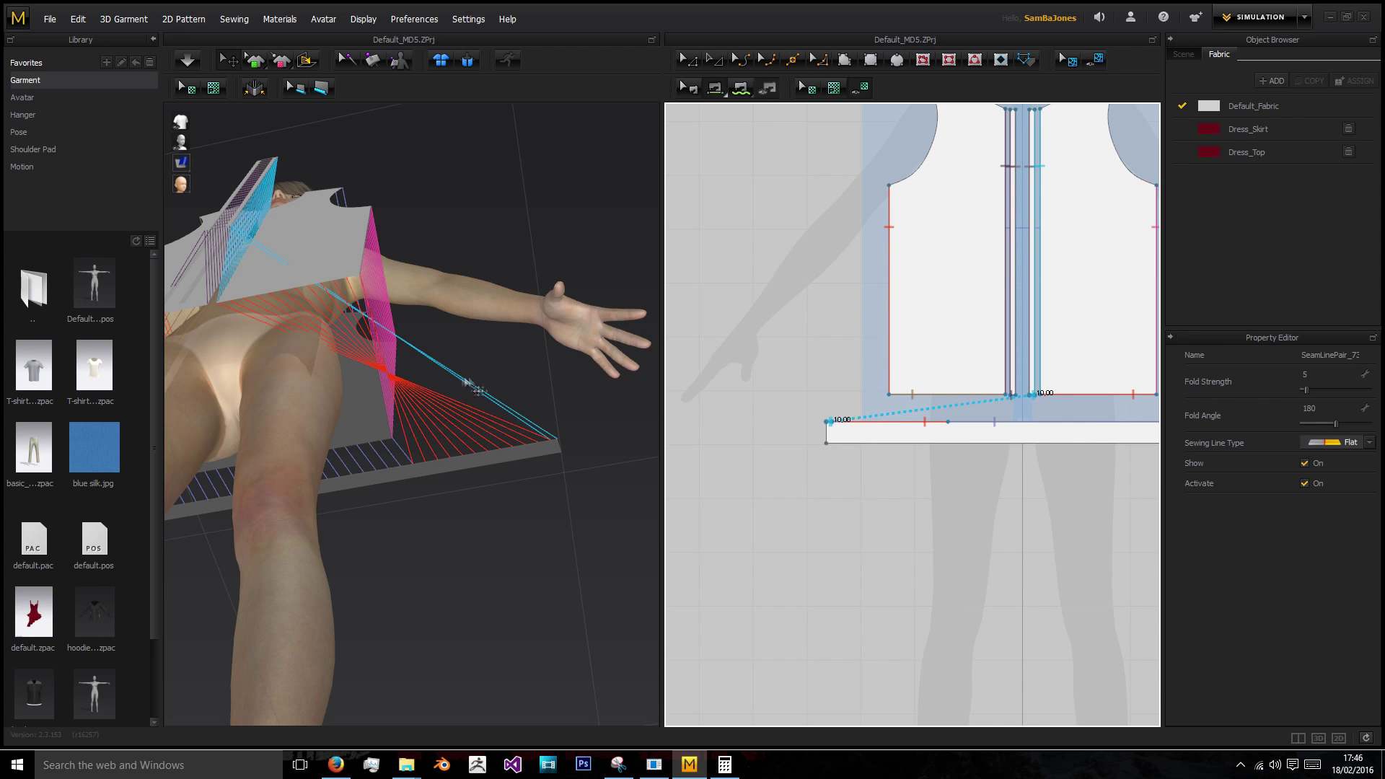
- Select both centre-front strips in the 3D view and move them down level with the front panels
{"action": "right_click_drag", "start_coordinate": [505, 404], "coordinate": [344, 200]}
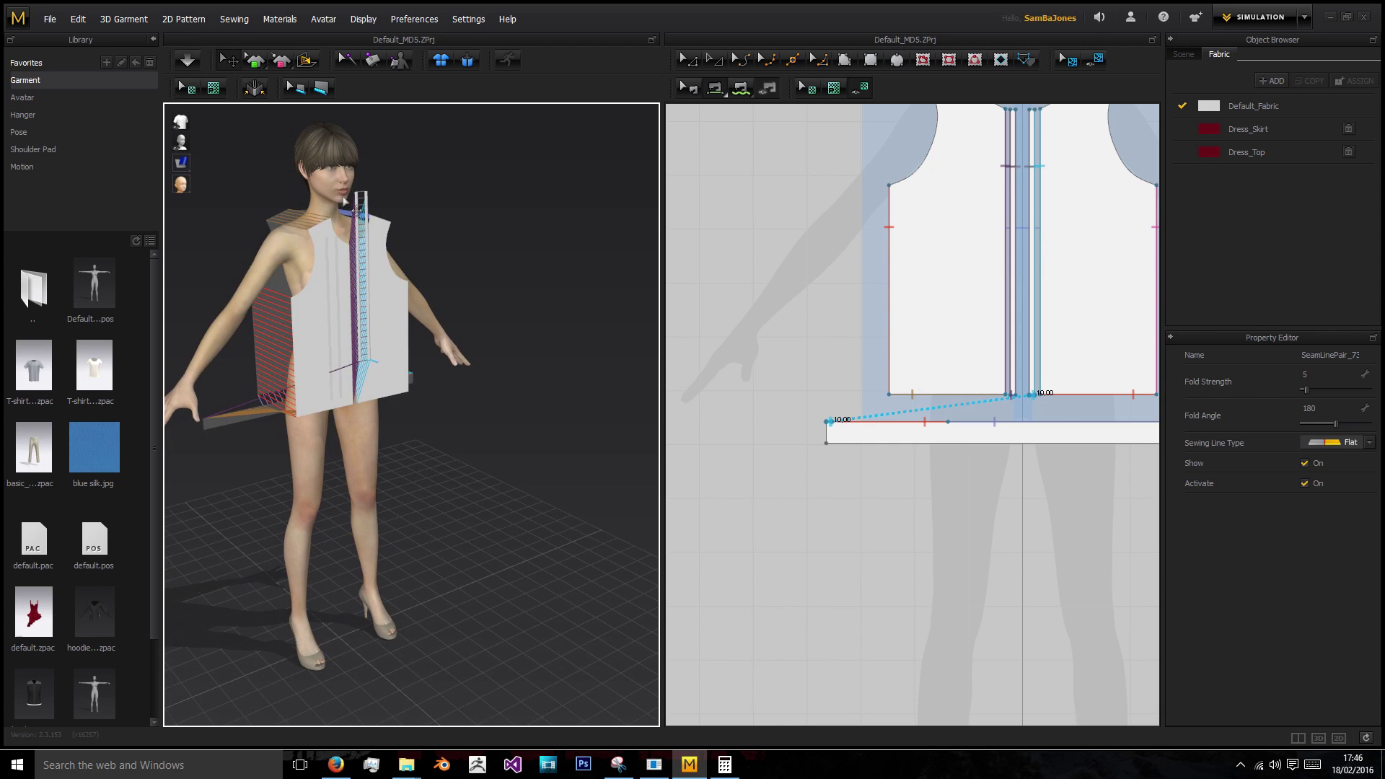
{"action": "left_click", "coordinate": [366, 213]}
{"action": "left_click", "coordinate": [358, 201]}
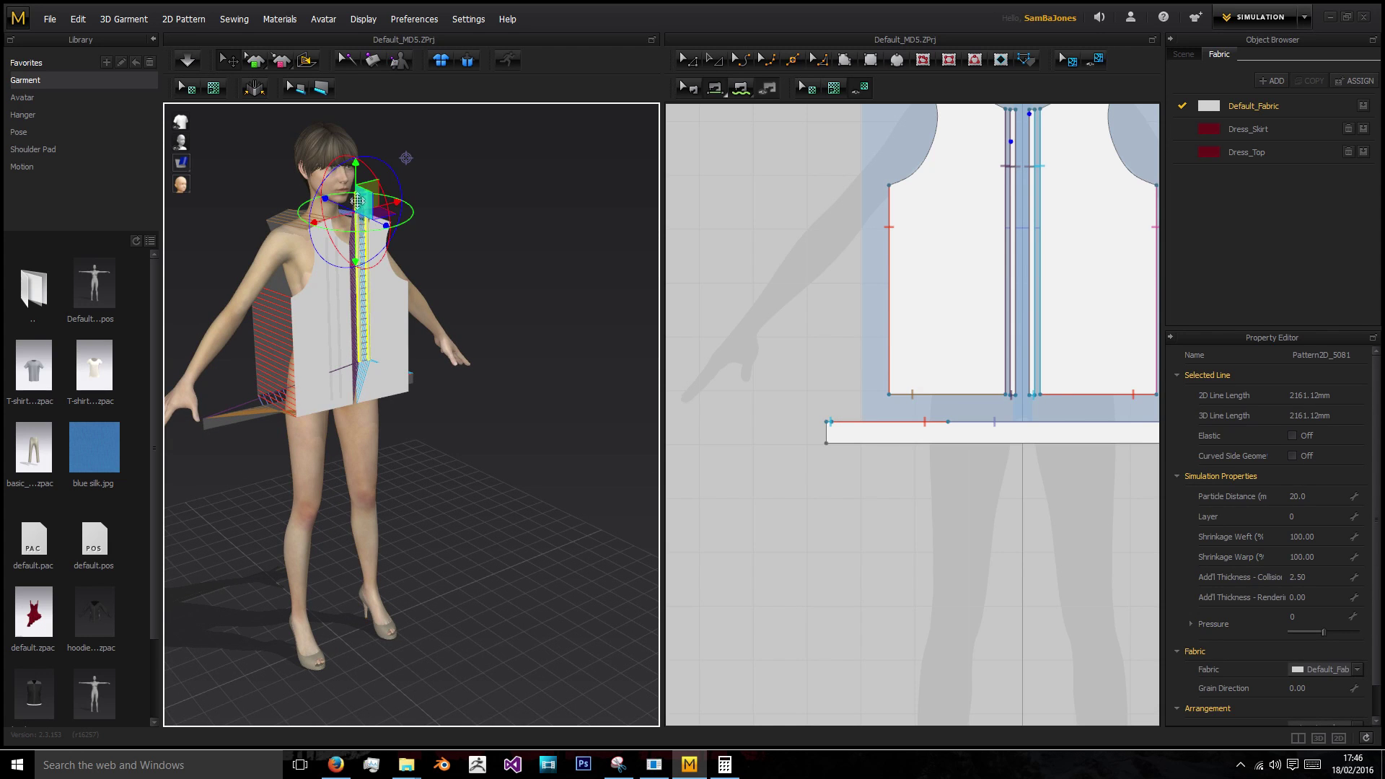
{"action": "left_click_drag", "start_coordinate": [354, 176], "coordinate": [356, 239]}
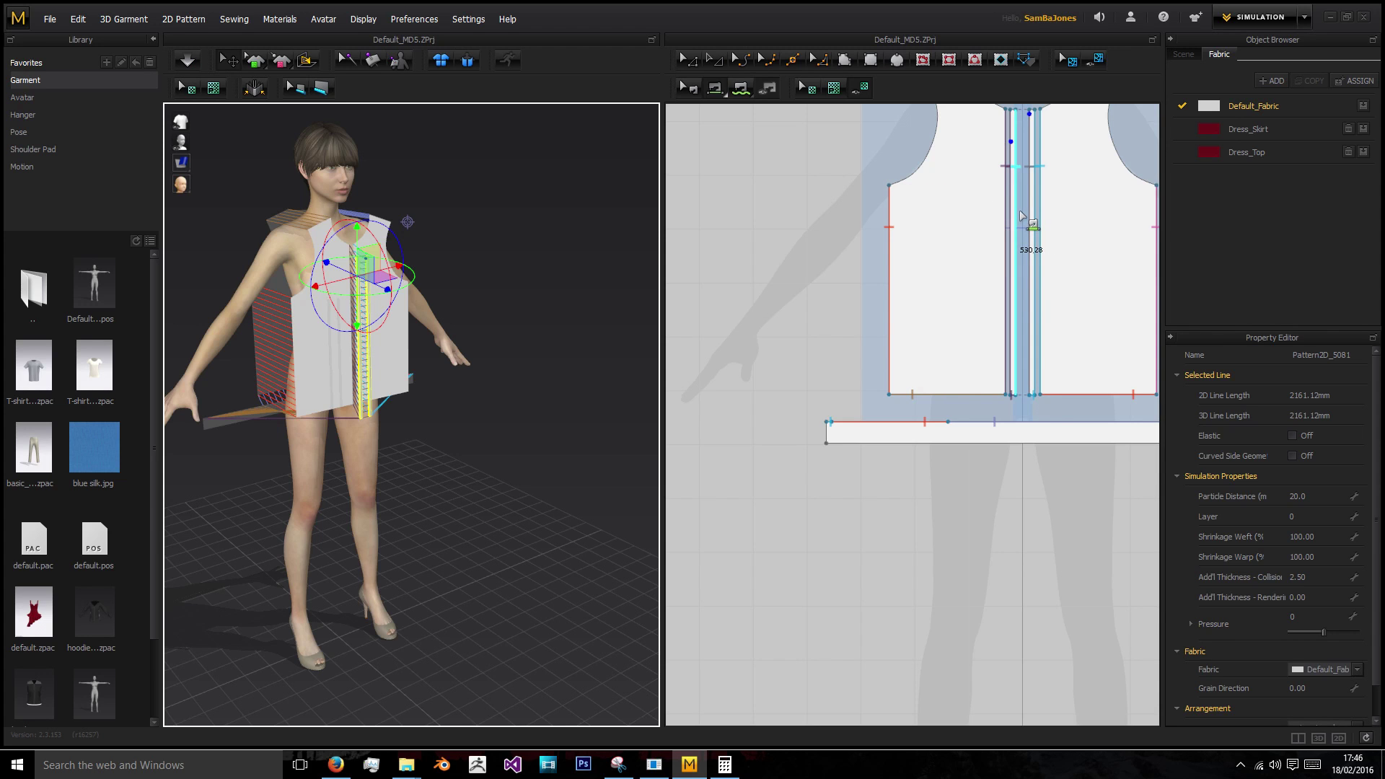
- Simulate the garment on the avatar and pull the hem band down below the top's lower edge
{"action": "key", "text": "space"}
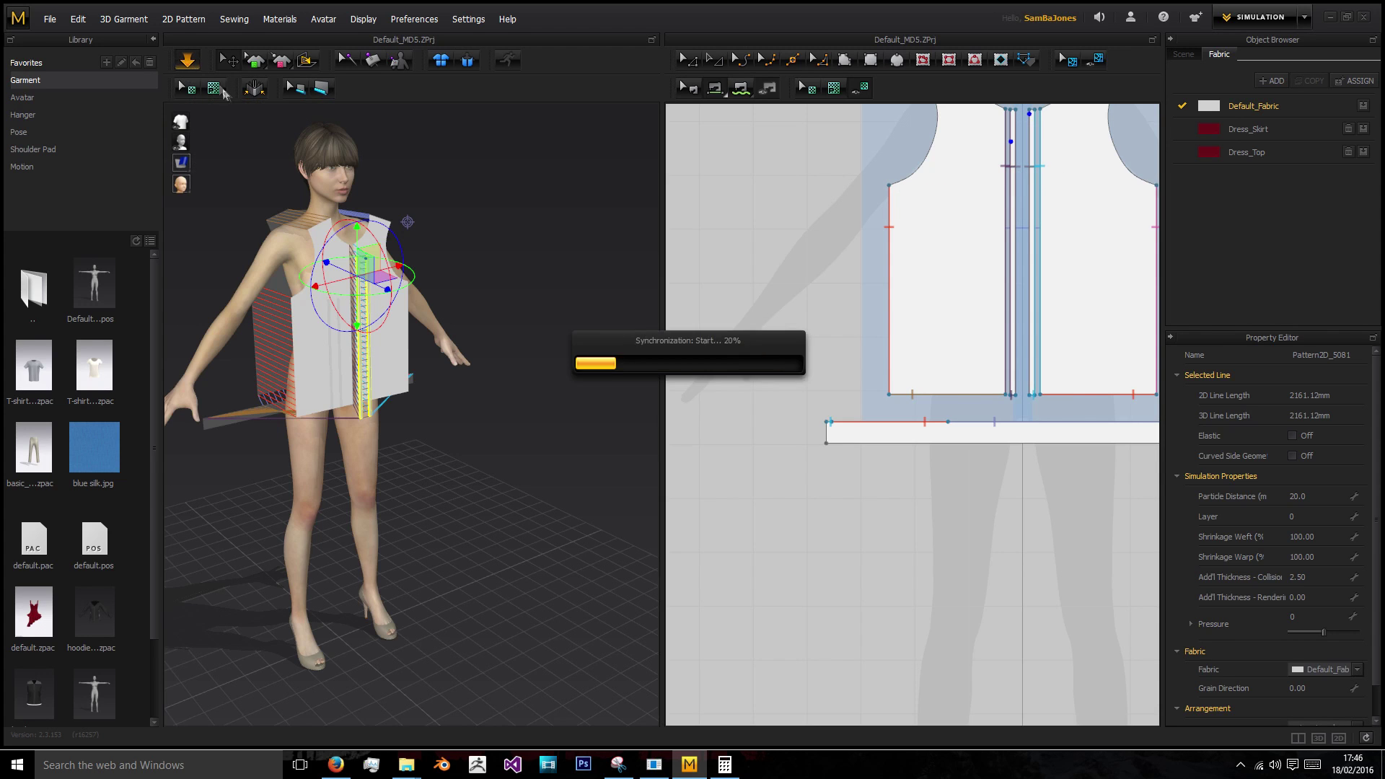
{"action": "right_click_drag", "start_coordinate": [391, 366], "coordinate": [262, 311]}
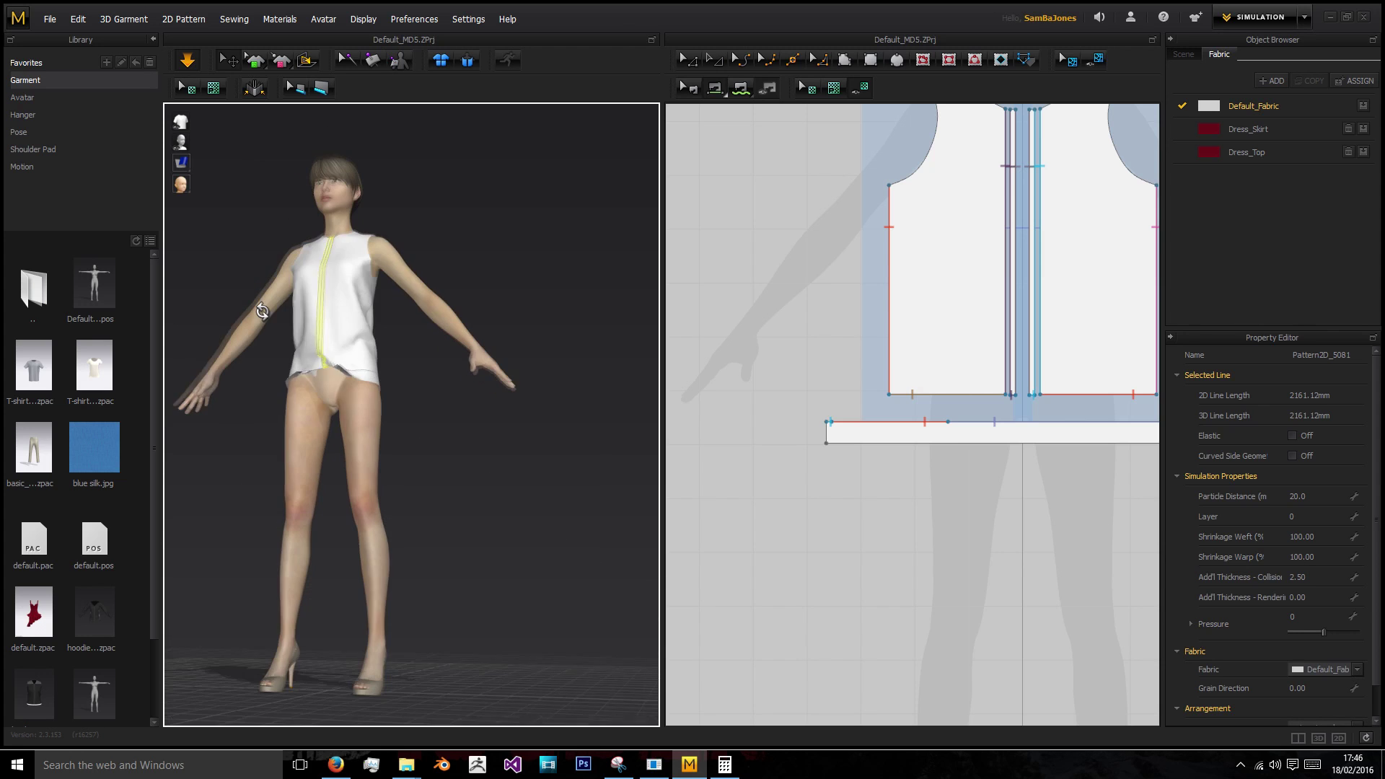
{"action": "left_click_drag", "start_coordinate": [323, 372], "coordinate": [333, 404]}
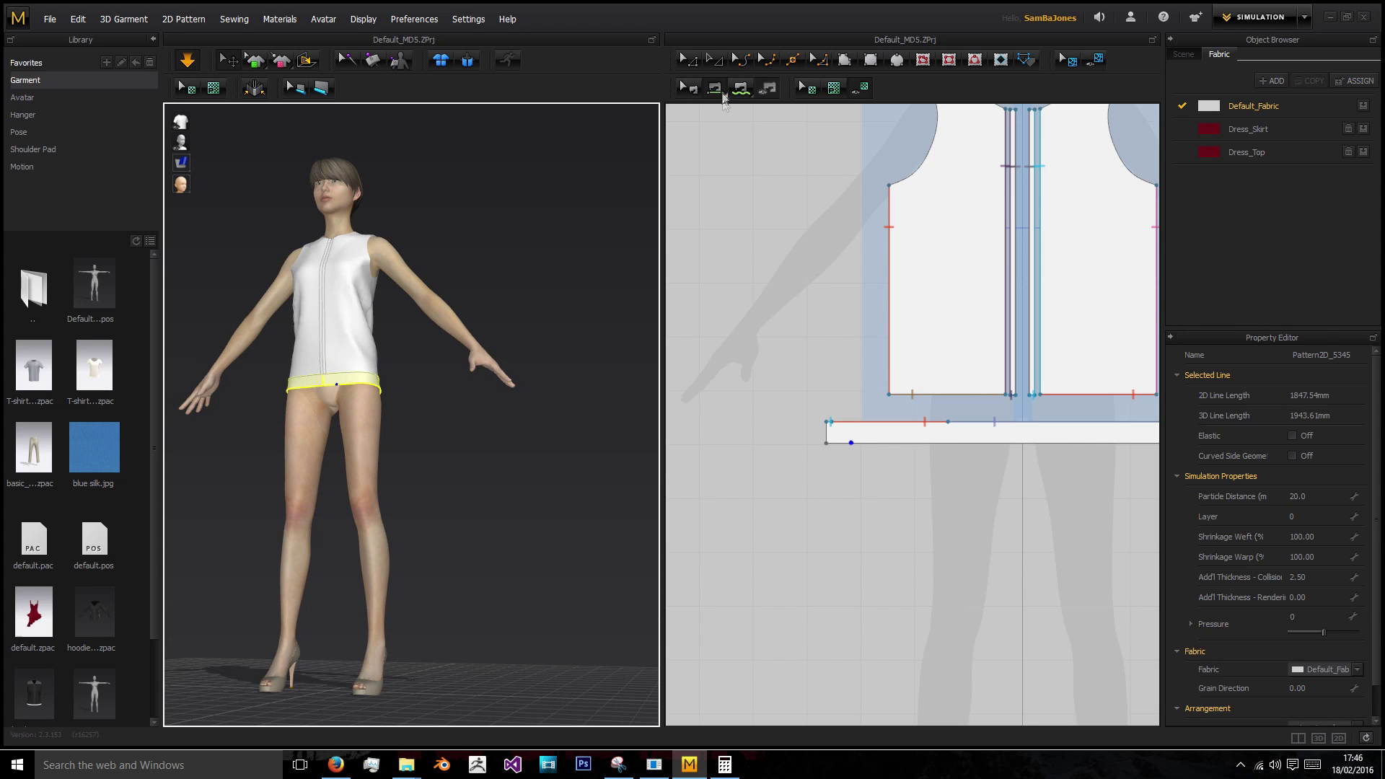
- Sew the hem band's two short ends together and simulate the garment
{"action": "left_click", "coordinate": [827, 432]}
{"action": "middle_click_drag", "start_coordinate": [880, 433], "coordinate": [735, 436]}
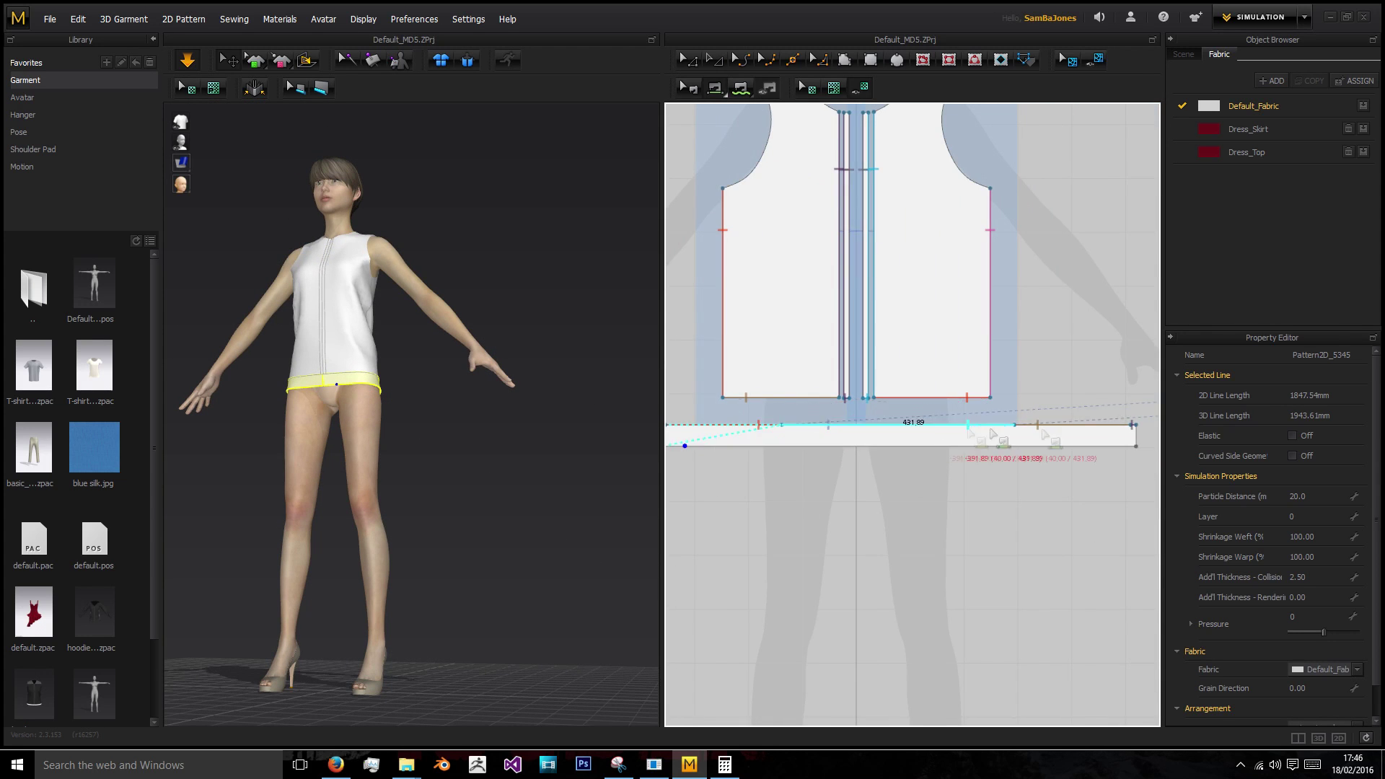
{"action": "left_click", "coordinate": [1134, 426]}
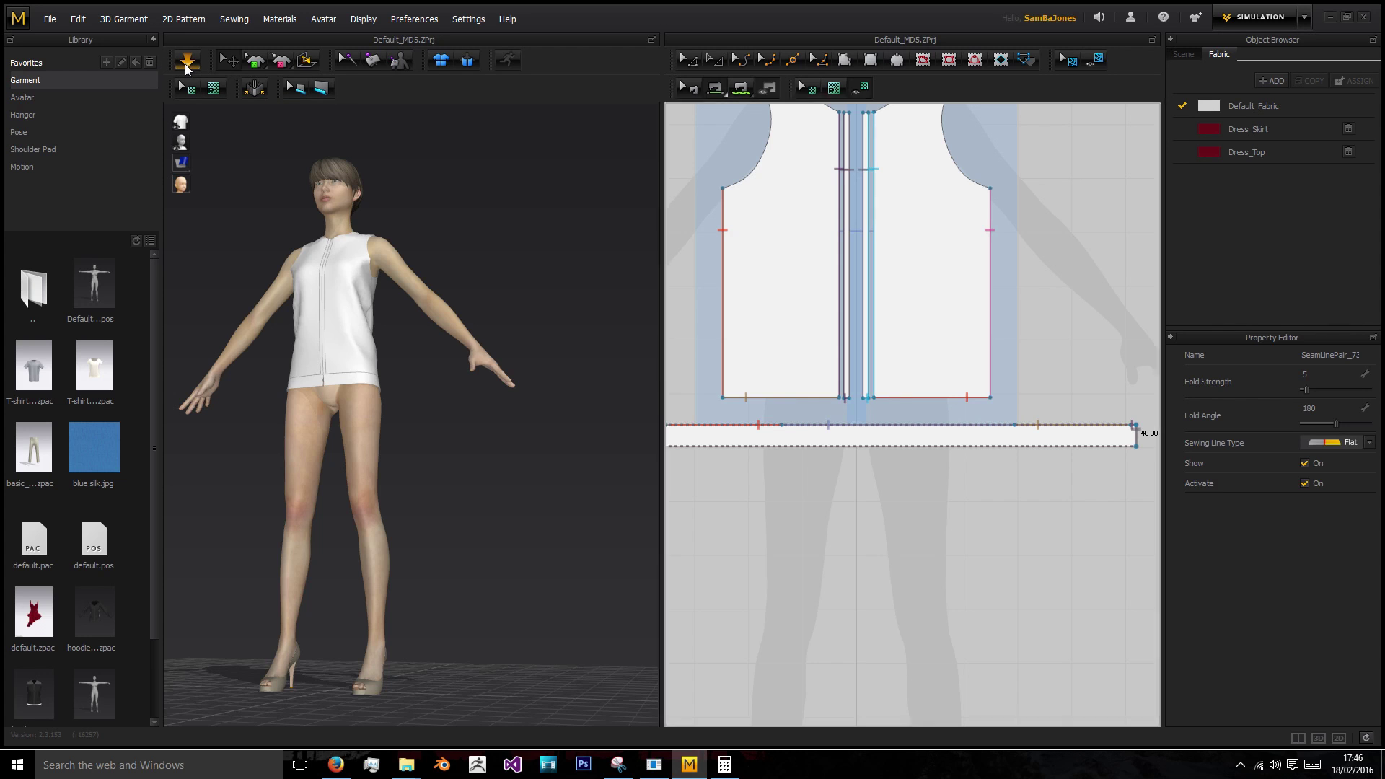
{"action": "left_click", "coordinate": [186, 65]}
{"action": "scroll", "coordinate": [362, 349], "scroll_direction": "up", "scroll_amount": 4}
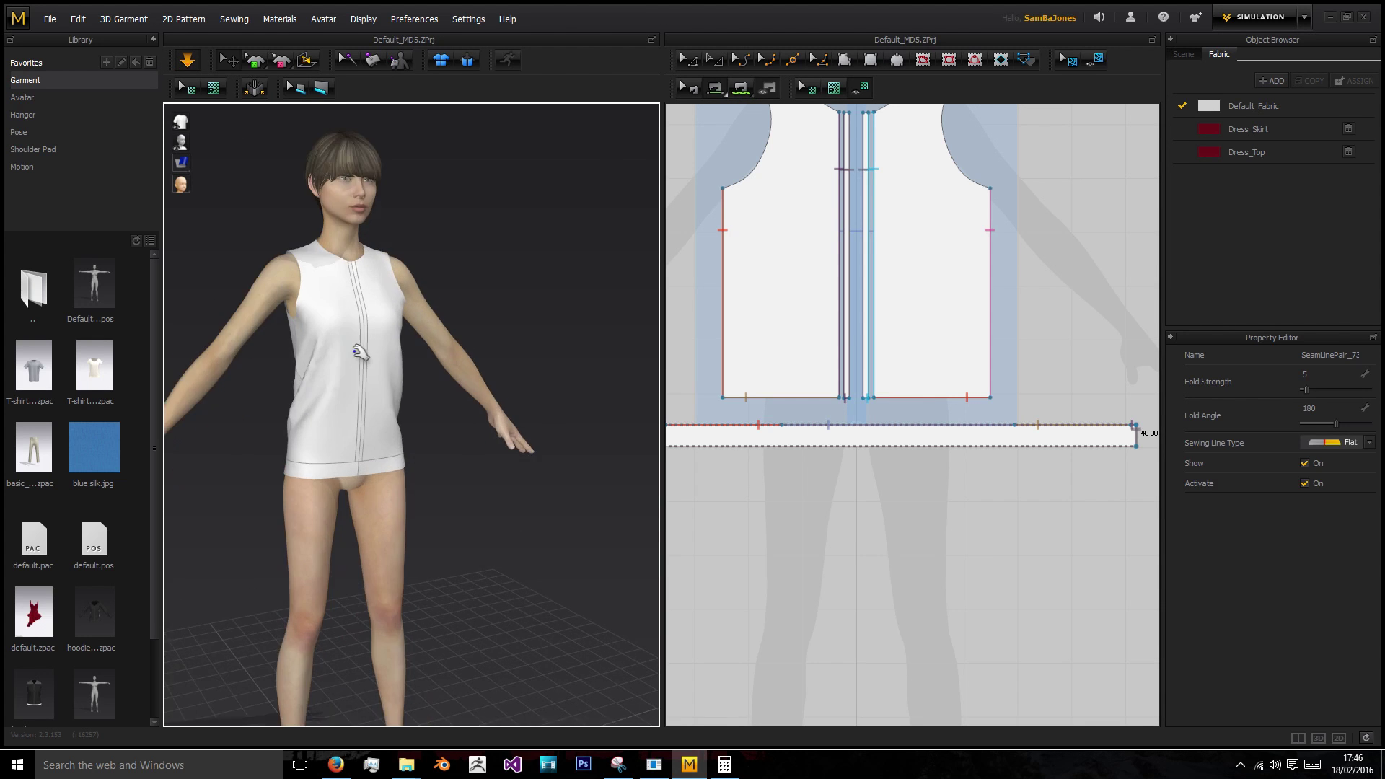
{"action": "right_click_drag", "start_coordinate": [365, 356], "coordinate": [426, 375]}
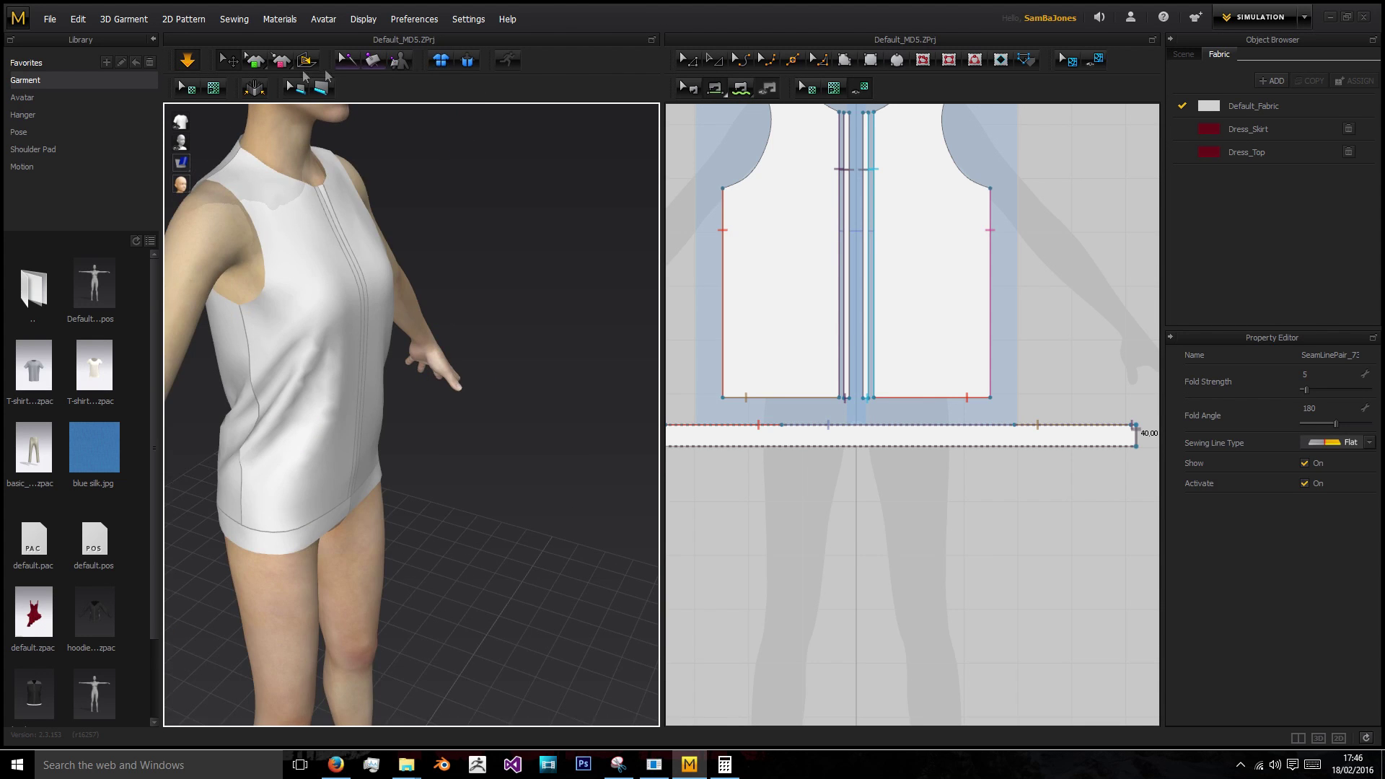
- Remove the seam joining the hem band's two short ends
{"action": "left_click", "coordinate": [687, 62]}
{"action": "middle_click_drag", "start_coordinate": [863, 416], "coordinate": [959, 375]}
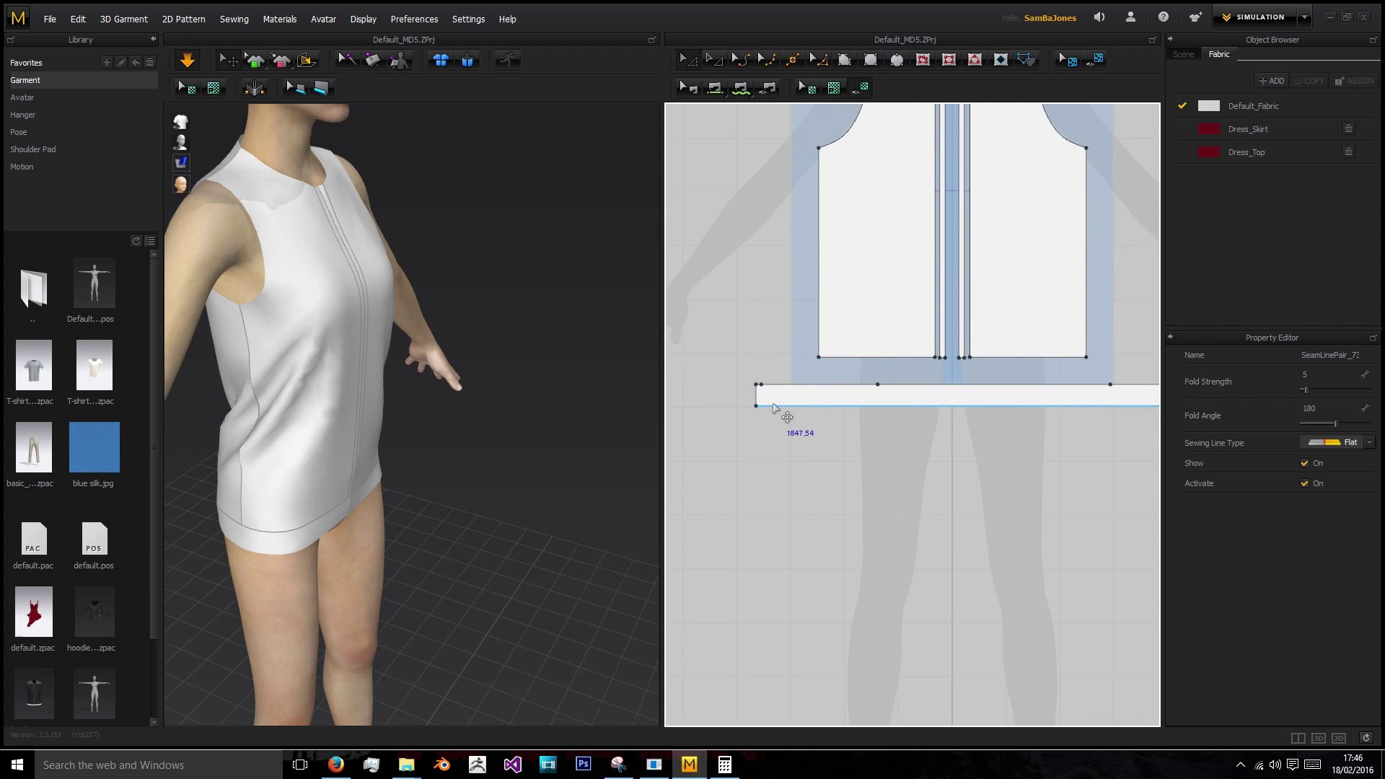
{"action": "left_click", "coordinate": [752, 94]}
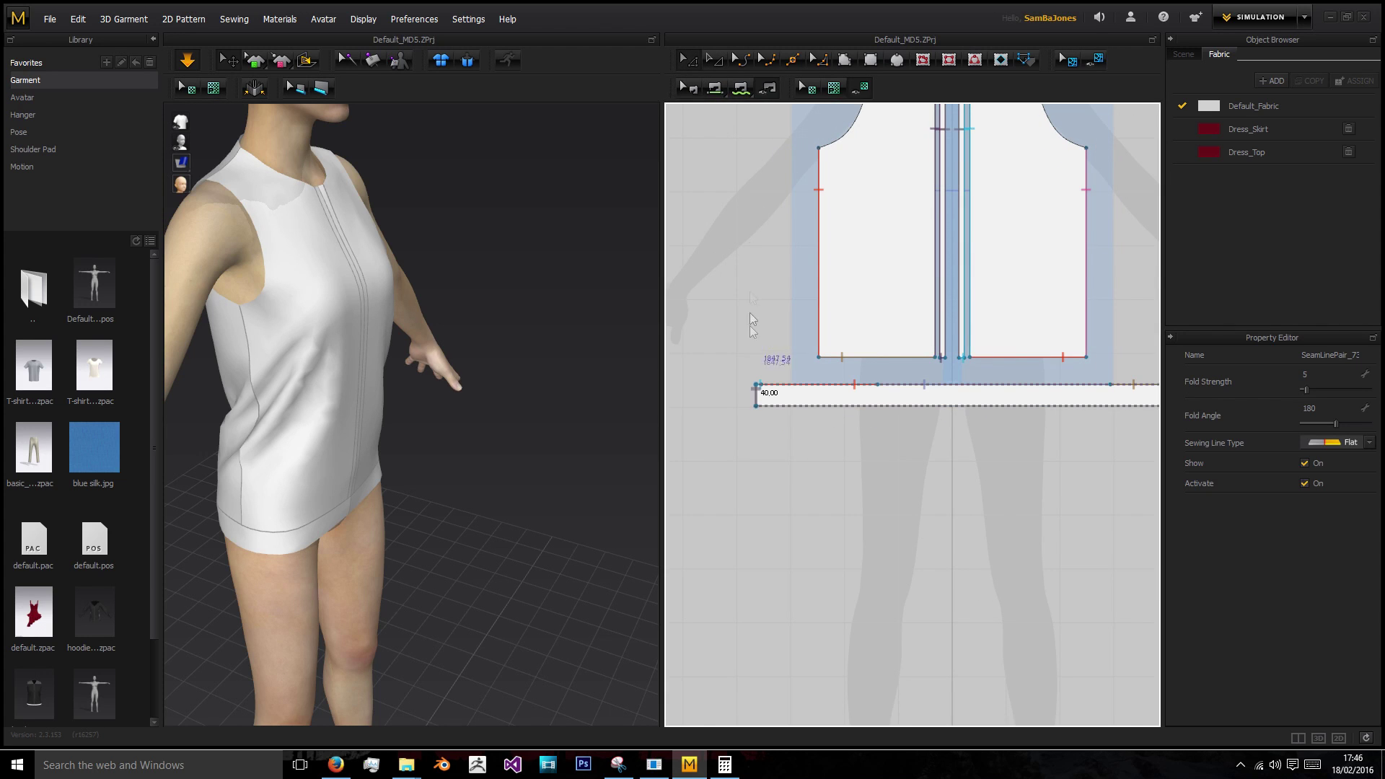
{"action": "left_click", "coordinate": [713, 90]}
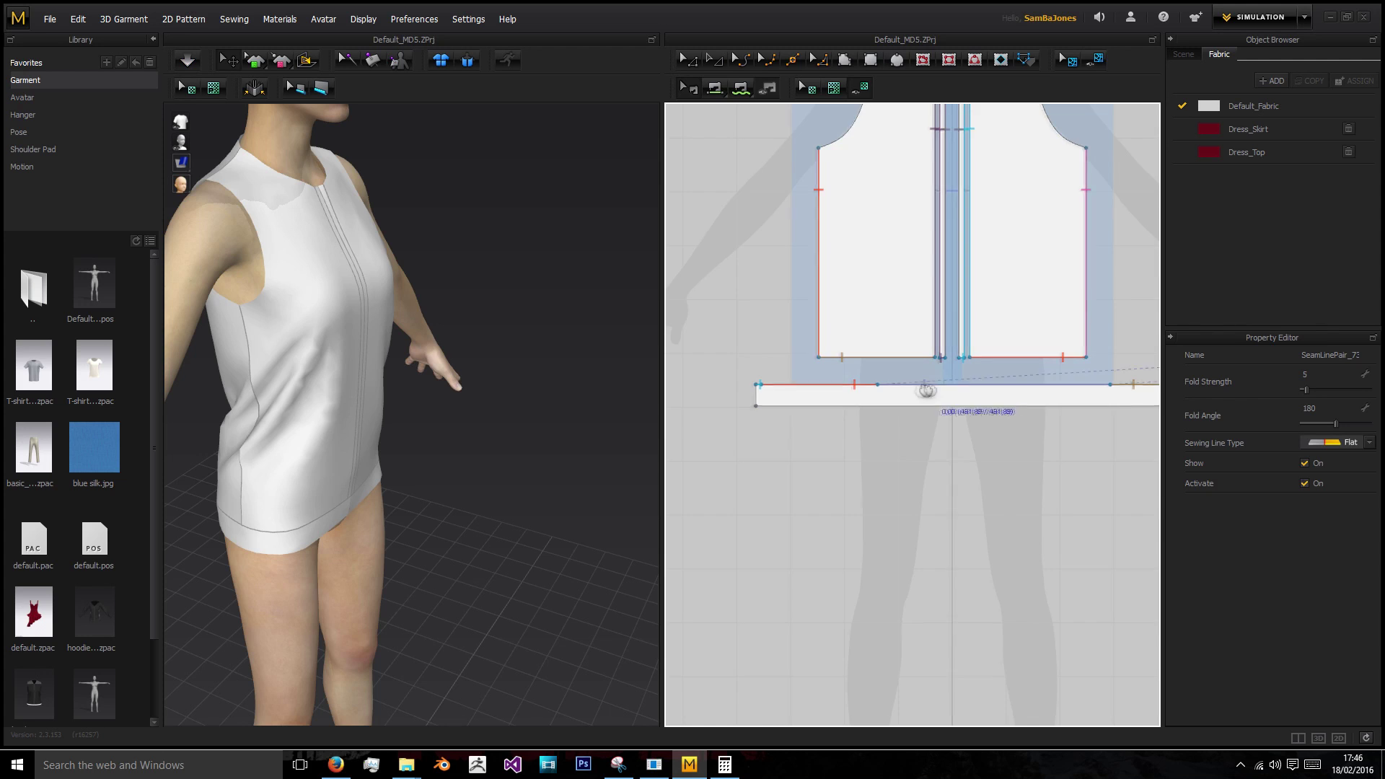
- Delete the seam joining the two centre-front strips and rerun the simulation
{"action": "middle_click_drag", "start_coordinate": [926, 390], "coordinate": [829, 395]}
{"action": "left_click", "coordinate": [858, 191]}
{"action": "key", "text": "Delete"}
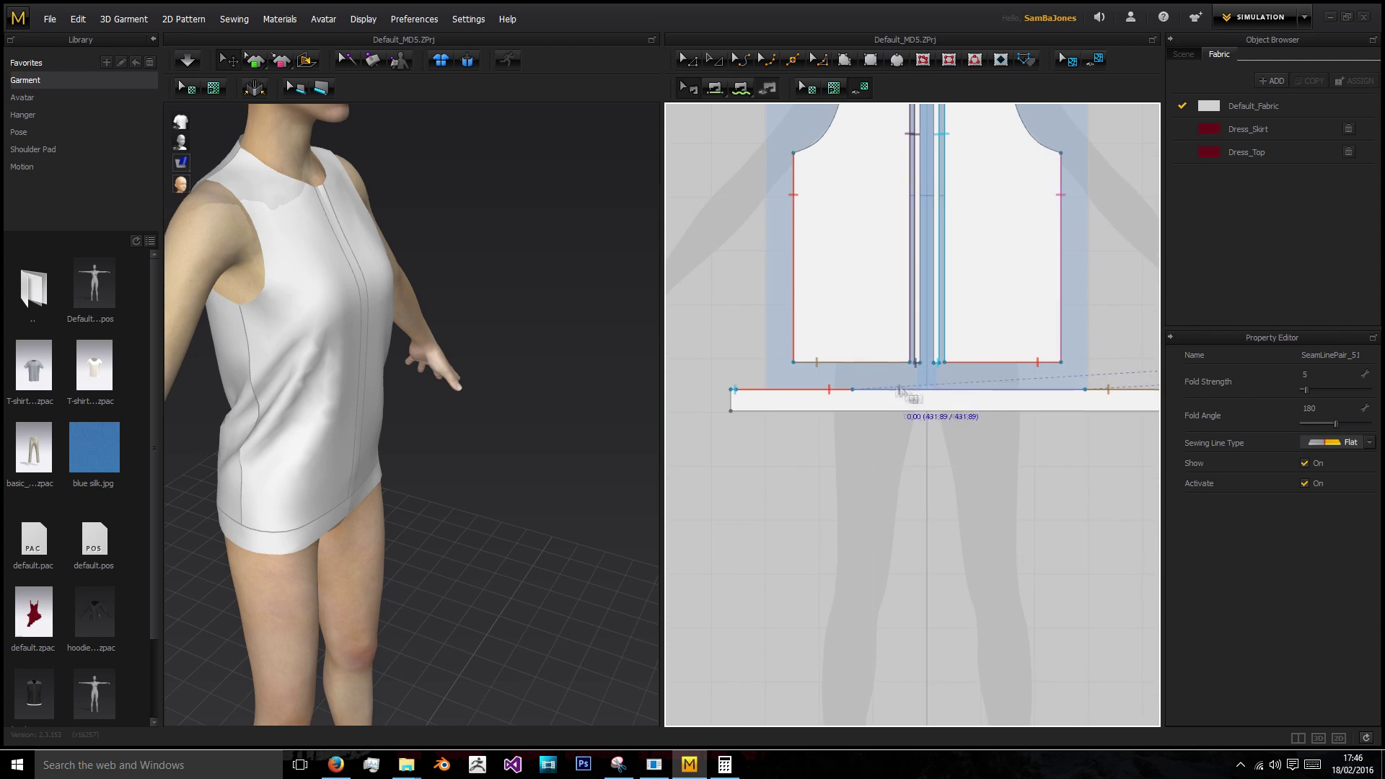
{"action": "right_click_drag", "start_coordinate": [966, 405], "coordinate": [825, 401]}
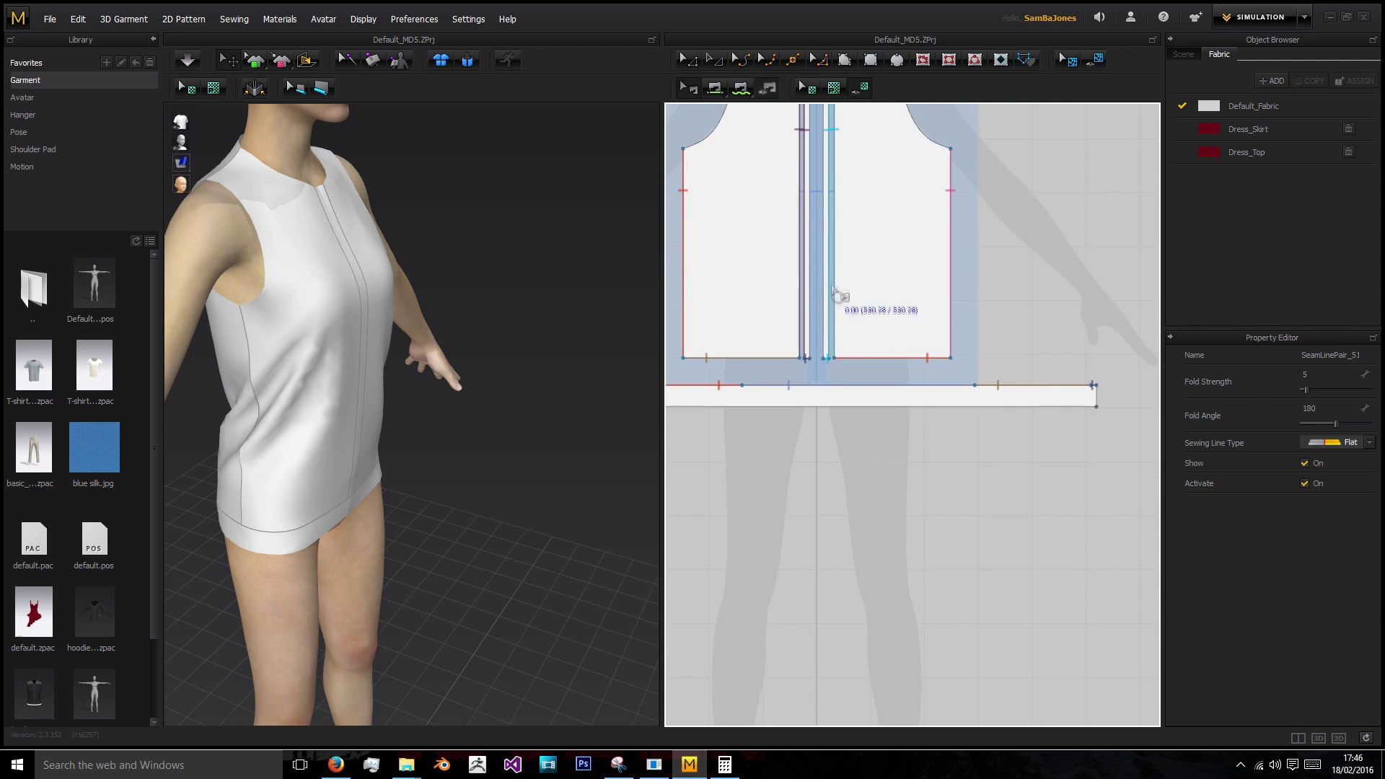
{"action": "right_click_drag", "start_coordinate": [837, 292], "coordinate": [834, 350]}
{"action": "key", "text": "space"}
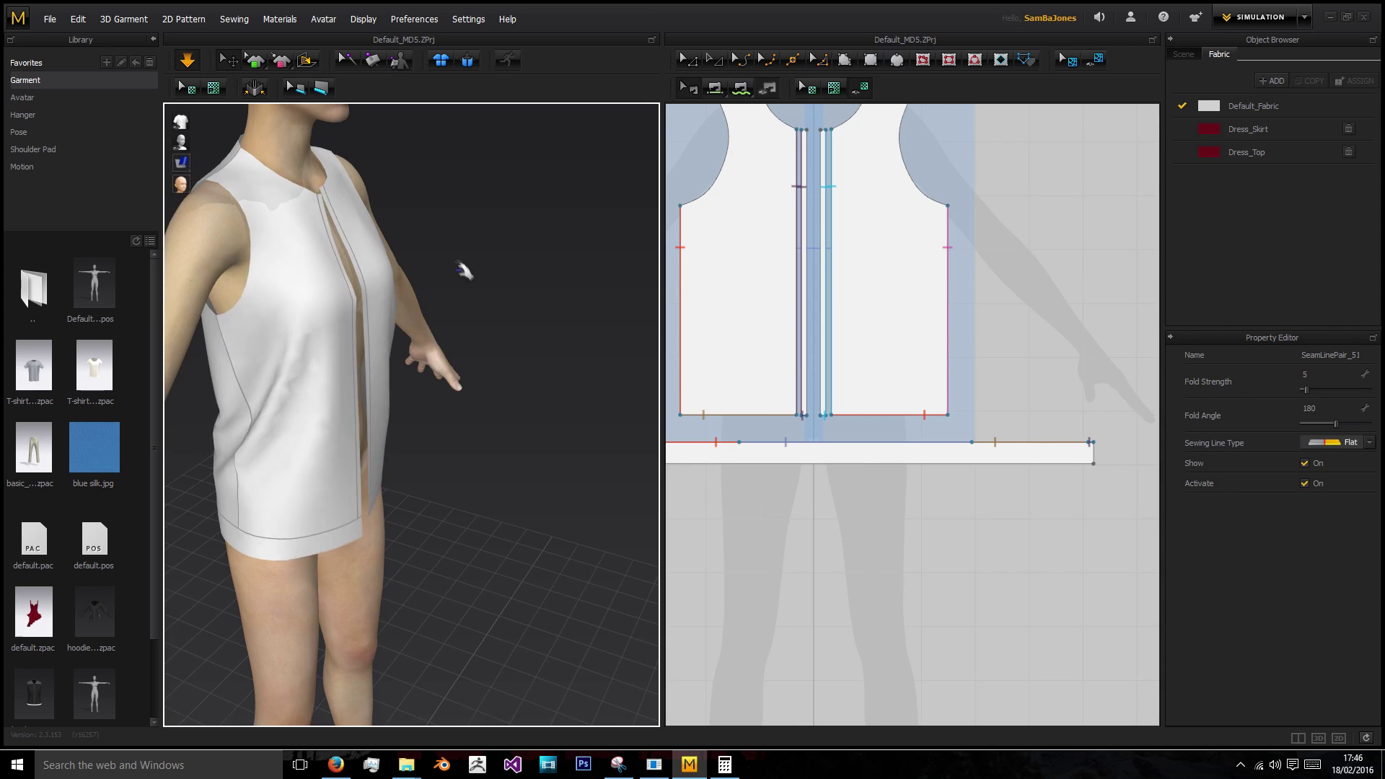
- Examine the drape of the open-front sleeveless top and its hem band on the avatar from the front and side
{"action": "right_click_drag", "start_coordinate": [463, 270], "coordinate": [326, 275]}
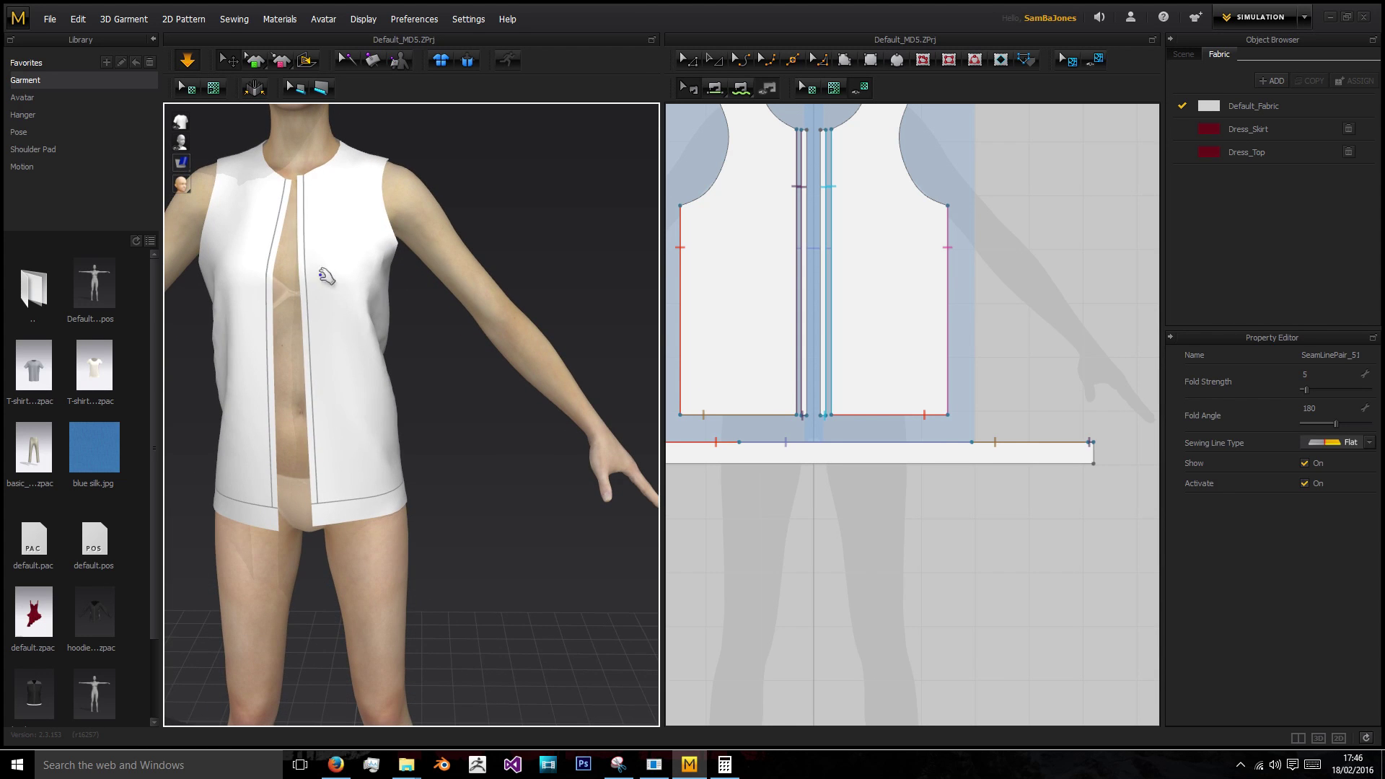
{"action": "left_click_drag", "start_coordinate": [384, 276], "coordinate": [412, 285]}
{"action": "right_click_drag", "start_coordinate": [389, 180], "coordinate": [326, 267]}
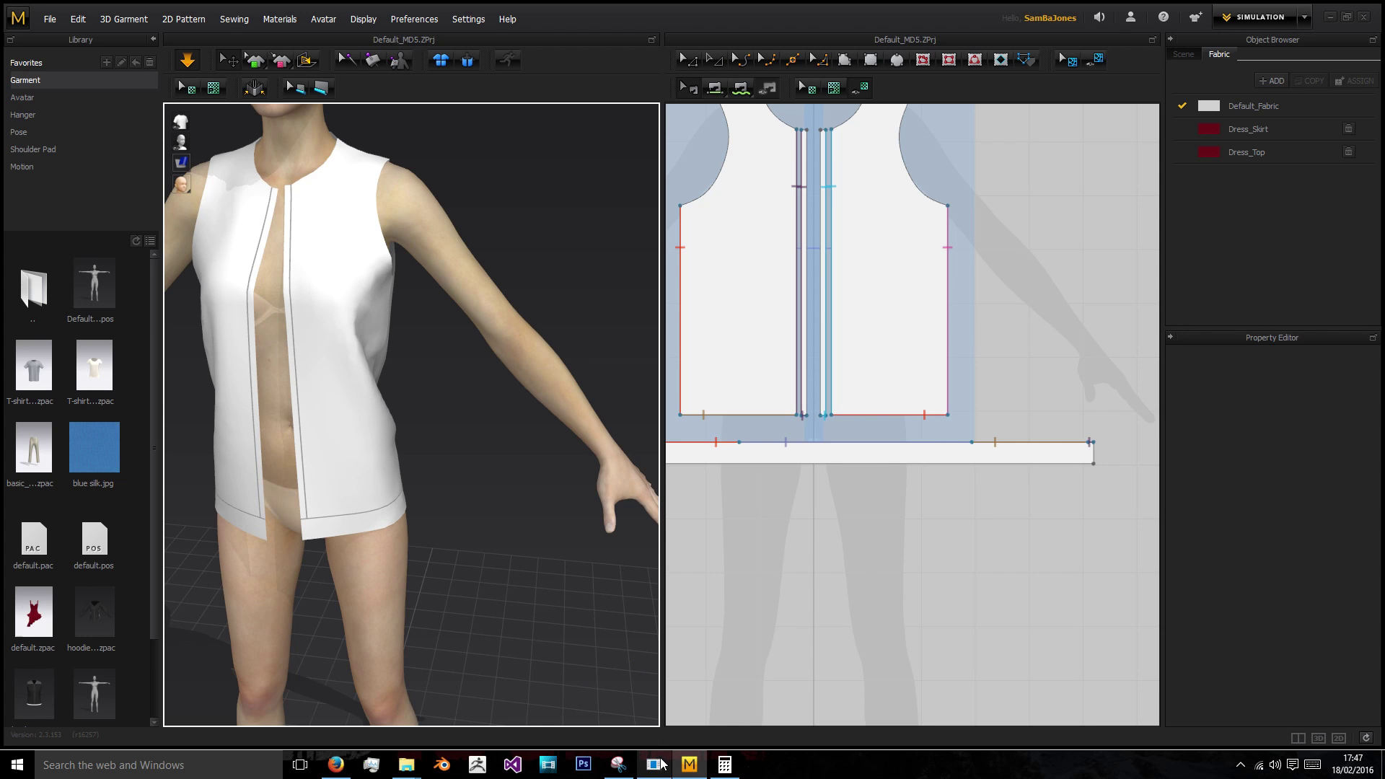
{"action": "scroll", "coordinate": [389, 296], "scroll_direction": "down", "scroll_amount": 3}
{"action": "right_click_drag", "start_coordinate": [321, 289], "coordinate": [411, 326]}
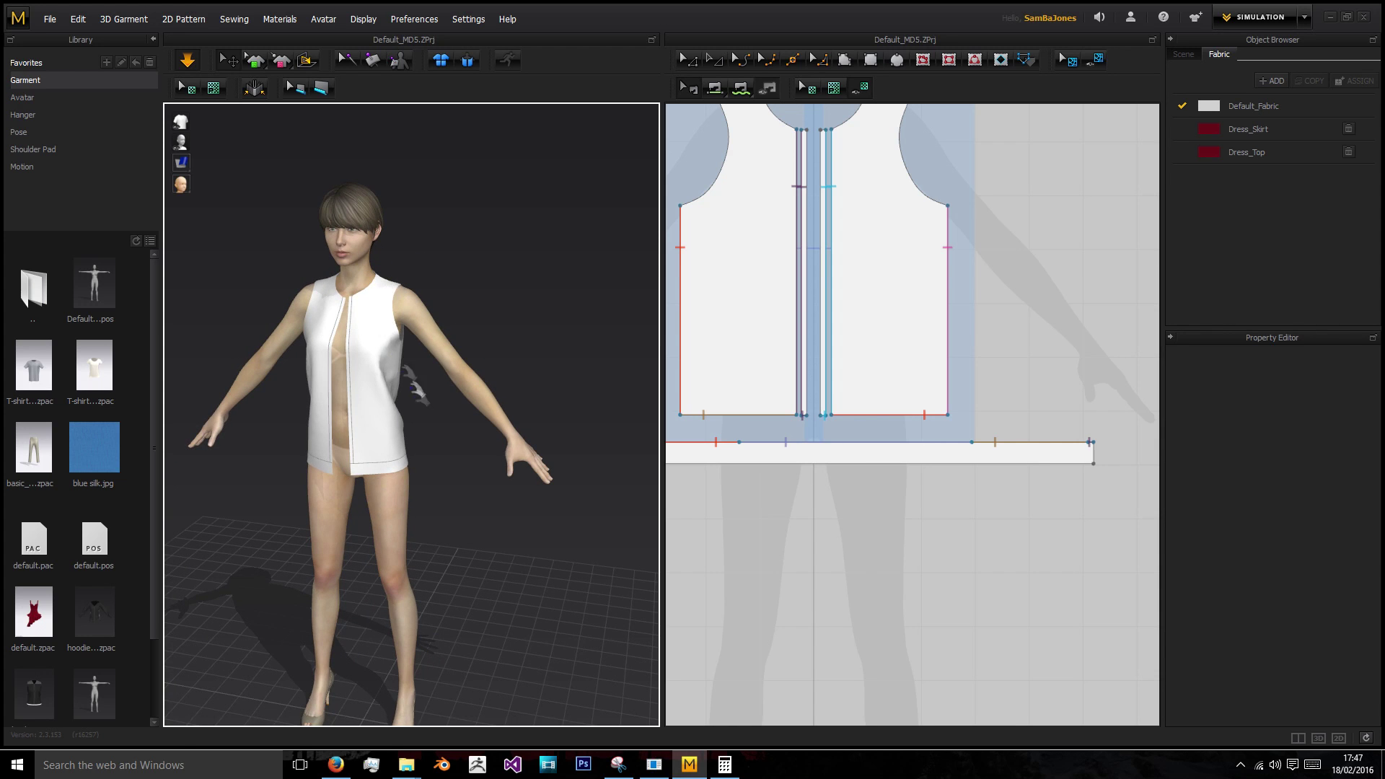
{"action": "right_click_drag", "start_coordinate": [429, 392], "coordinate": [332, 383]}
{"action": "right_click_drag", "start_coordinate": [469, 464], "coordinate": [522, 427]}
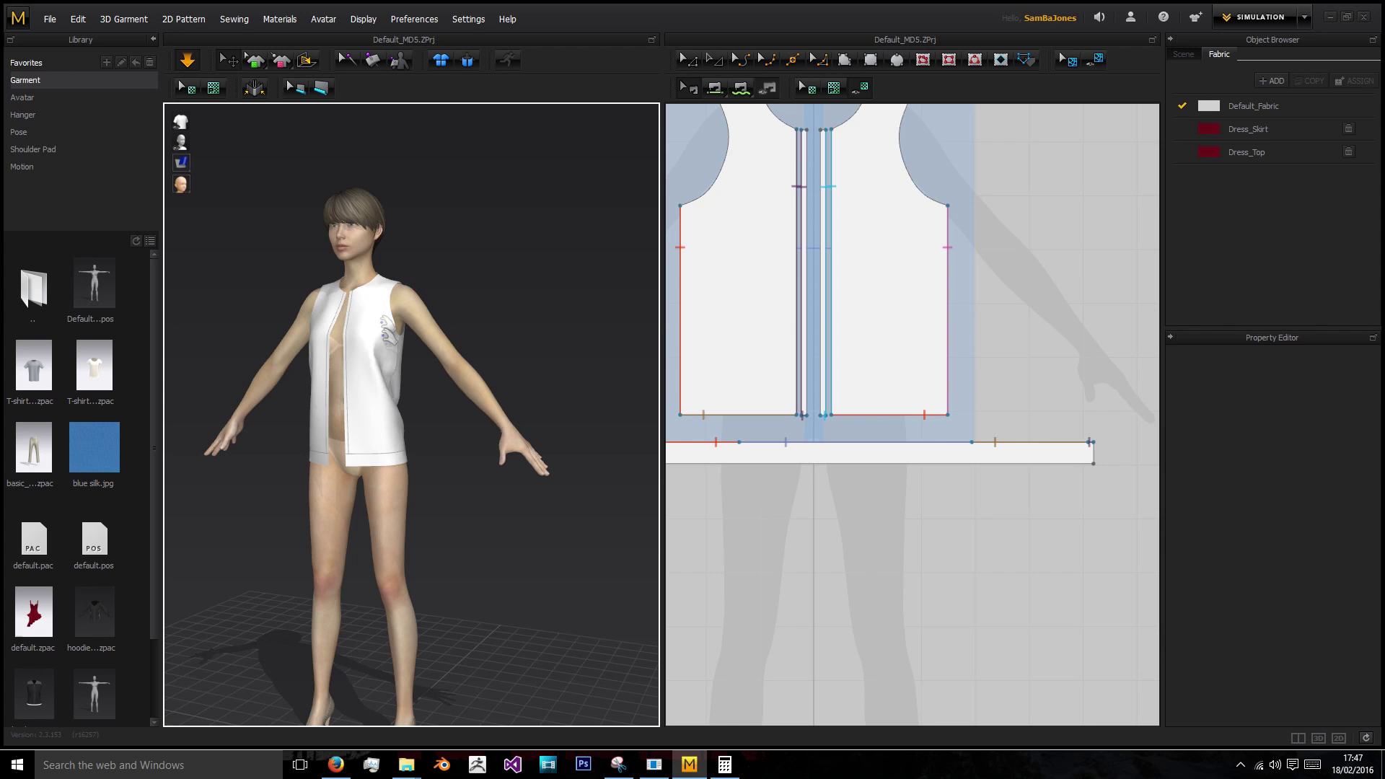
{"action": "right_click_drag", "start_coordinate": [513, 488], "coordinate": [352, 303]}
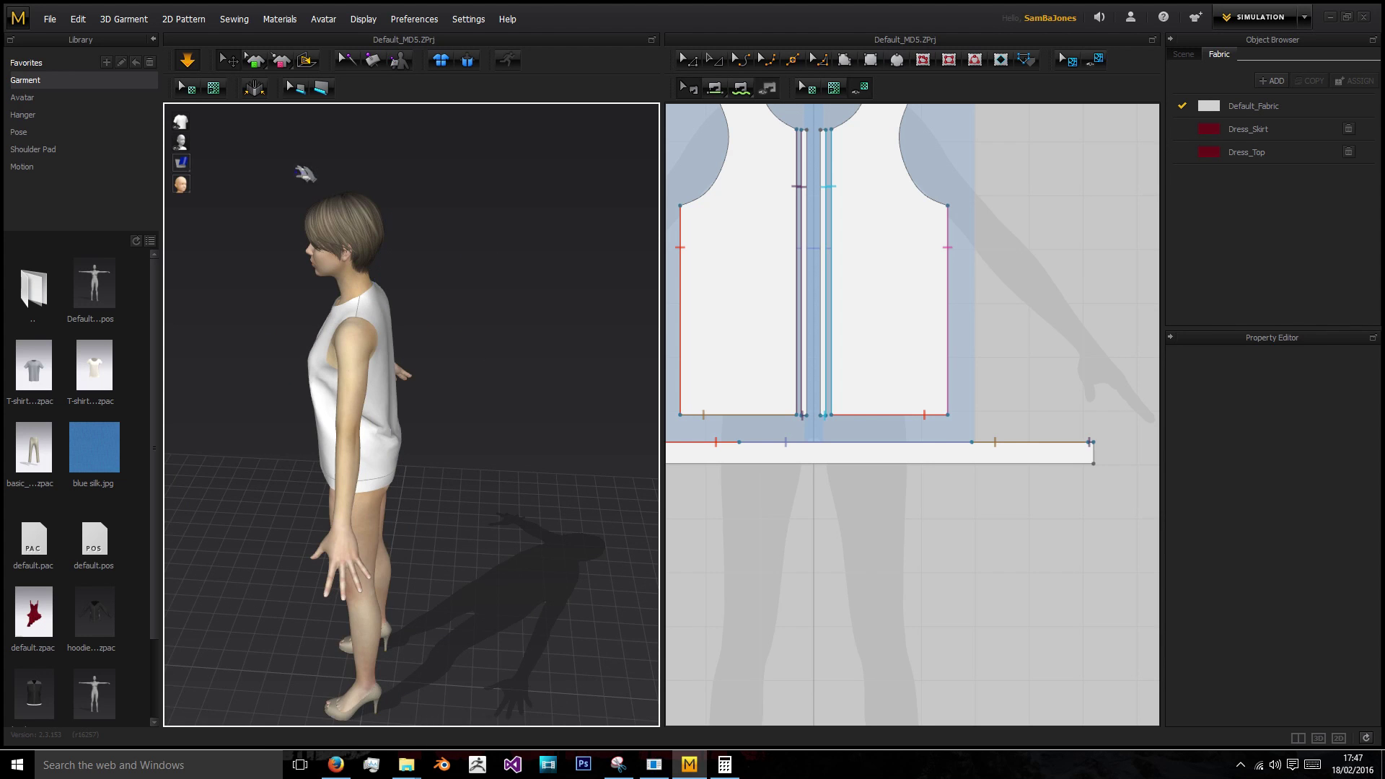
{"action": "right_click_drag", "start_coordinate": [305, 173], "coordinate": [511, 356]}
{"action": "scroll", "coordinate": [477, 360], "scroll_direction": "up", "scroll_amount": 5}
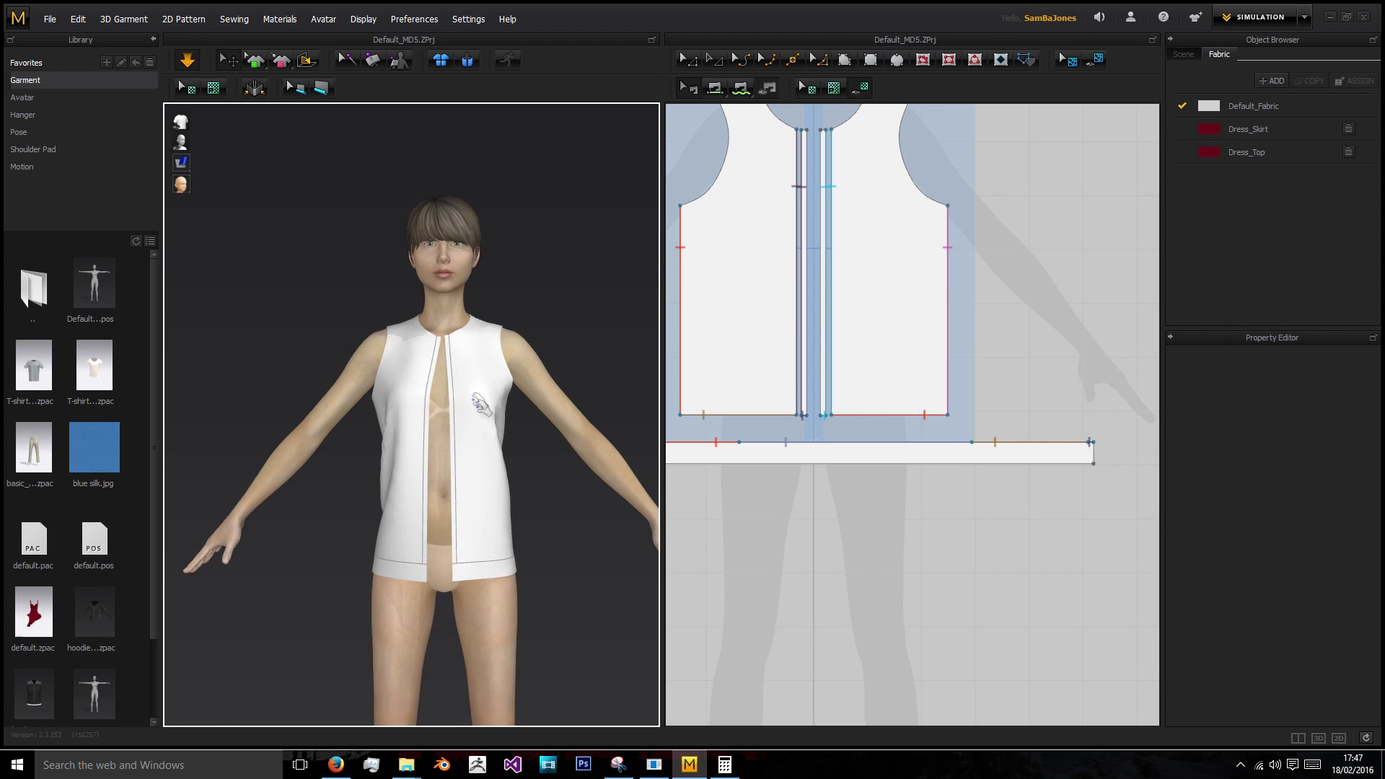